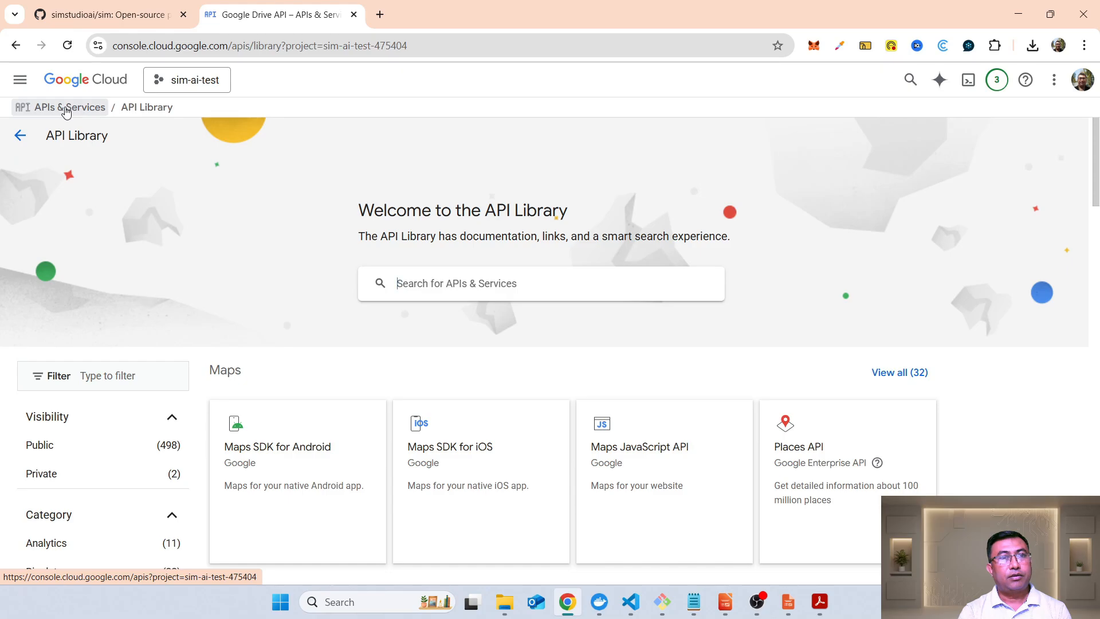
- Select the sim-ai-test project and open its APIs & Services credentials page
{"action": "left_click", "coordinate": [193, 82]}
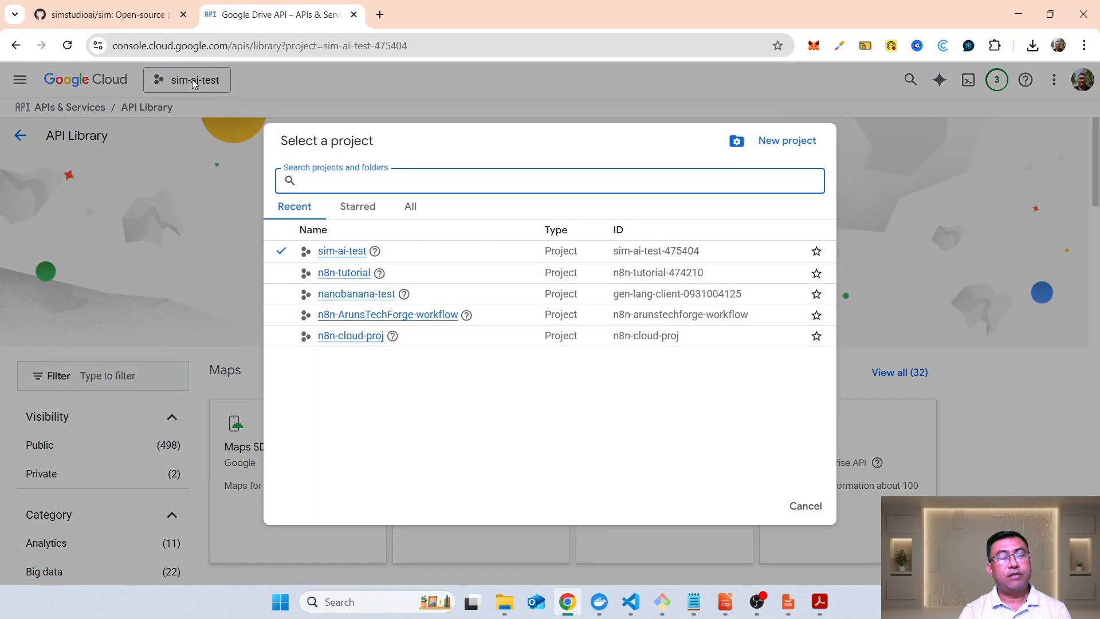
{"action": "left_click", "coordinate": [342, 255]}
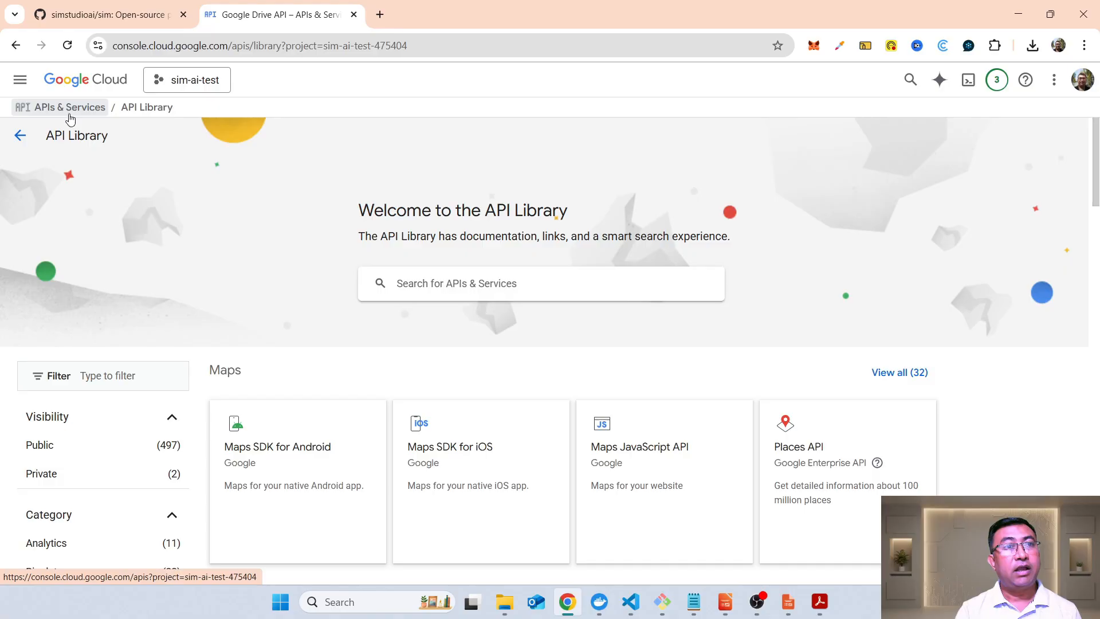
{"action": "left_click", "coordinate": [20, 80]}
{"action": "mouse_move", "coordinate": [88, 289]}
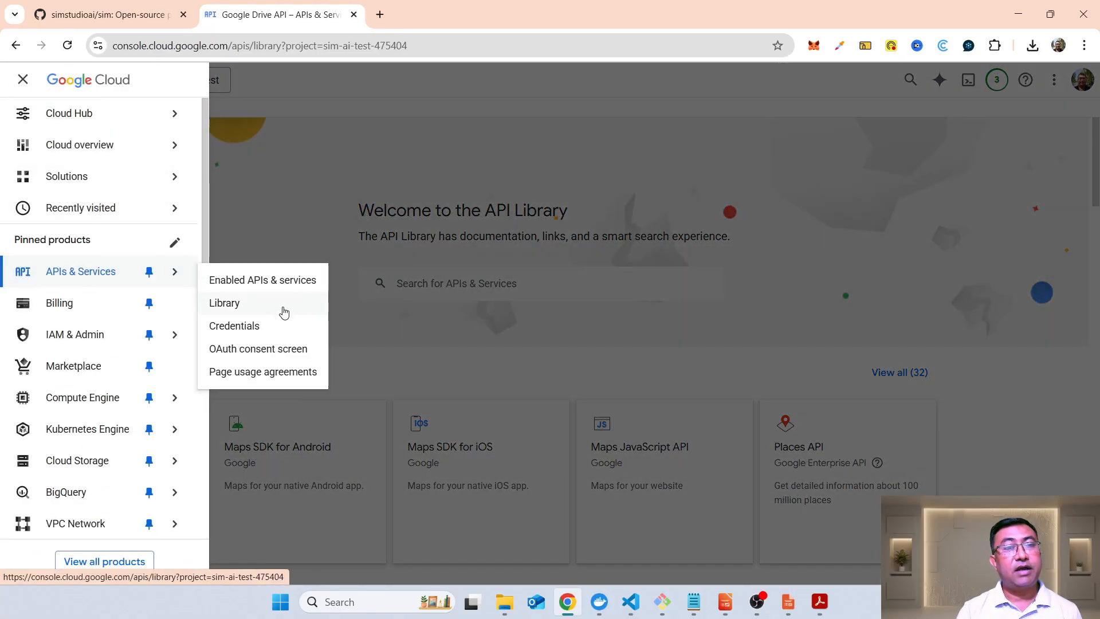
{"action": "left_click", "coordinate": [239, 331]}
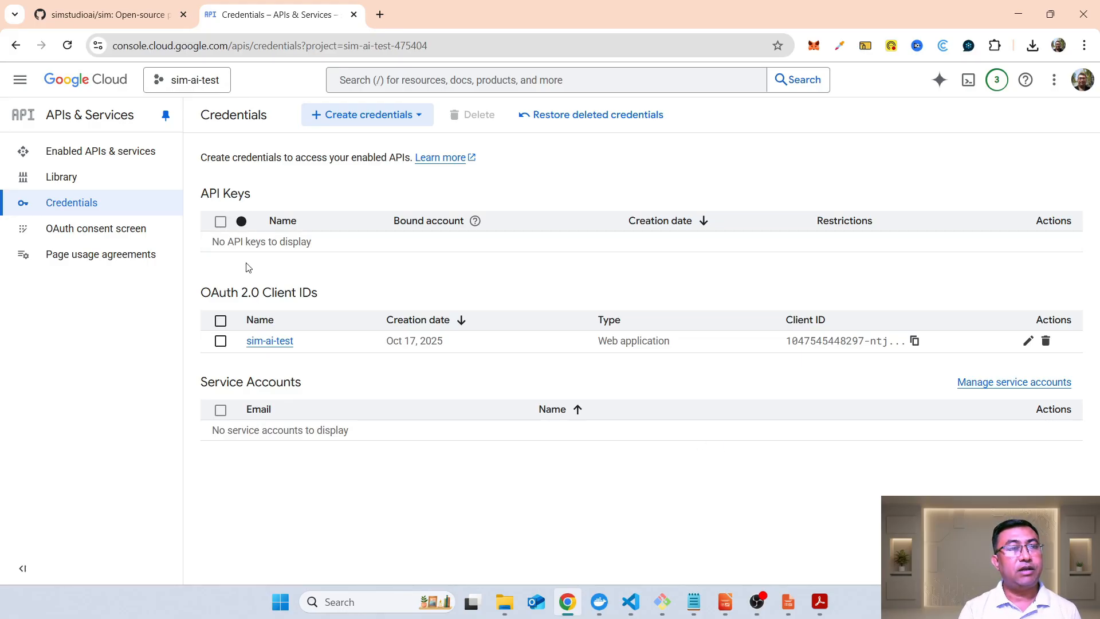
- Go to the project's OAuth clients and open the sim-ai-test web application client
{"action": "left_click", "coordinate": [123, 158]}
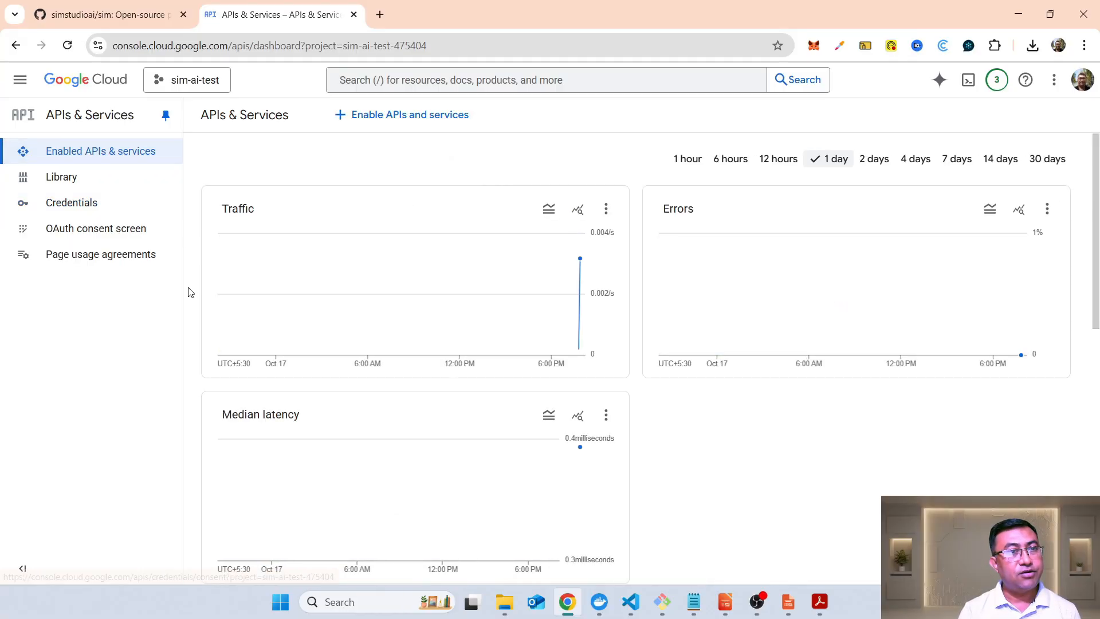
{"action": "left_click", "coordinate": [106, 229]}
{"action": "left_click", "coordinate": [69, 214]}
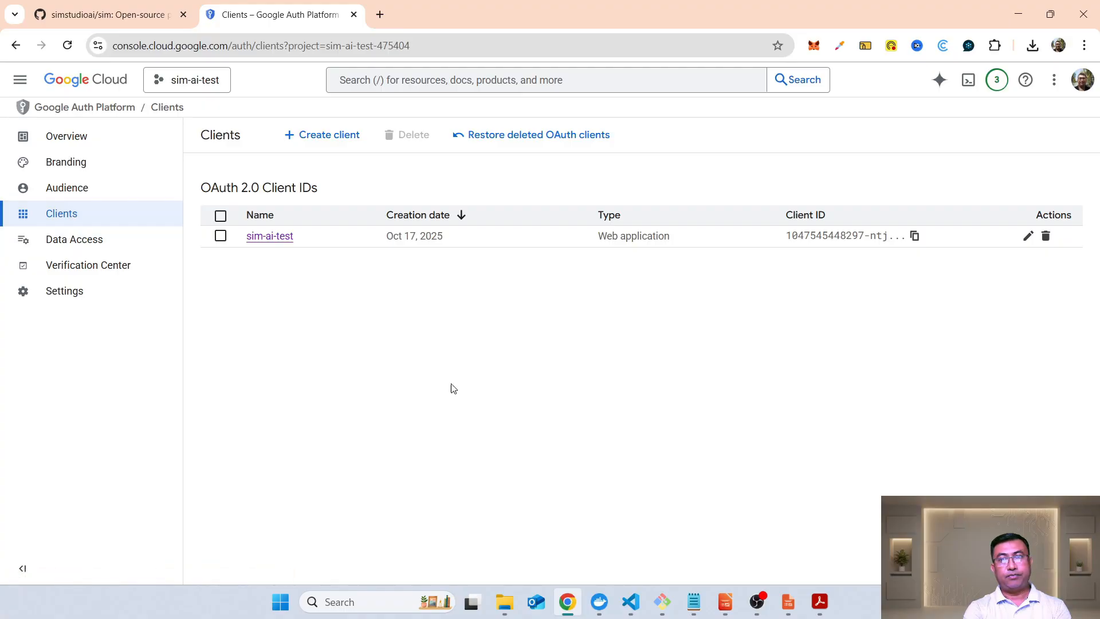
{"action": "left_click", "coordinate": [282, 240]}
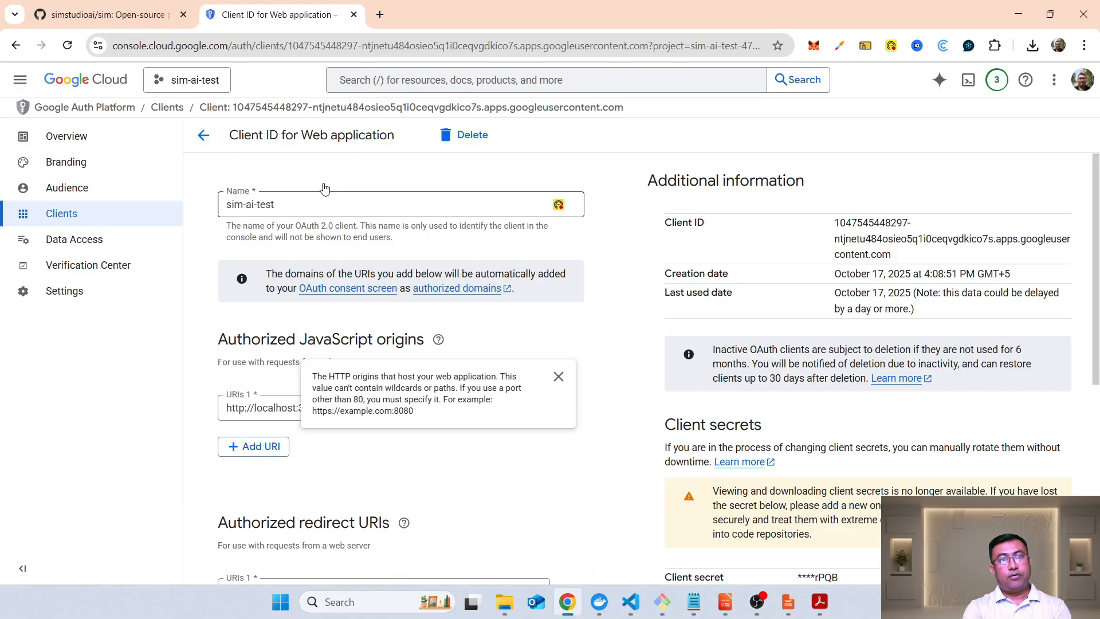
- Review the sim-ai-test client's name, web application type and authorized JavaScript origins
{"action": "left_click", "coordinate": [287, 209]}
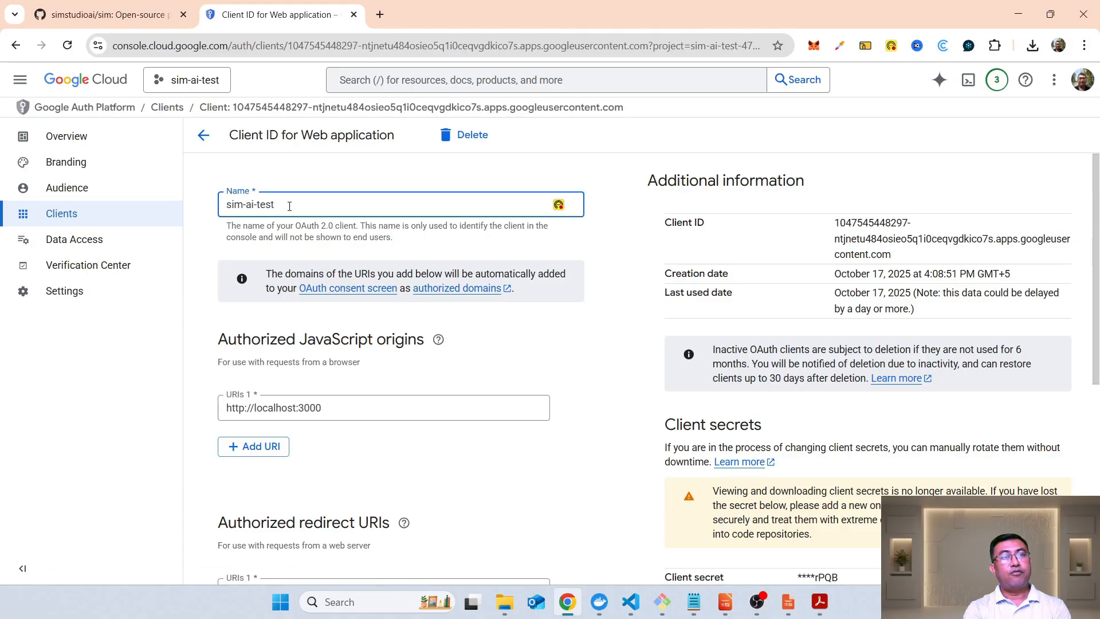
{"action": "left_click_drag", "start_coordinate": [235, 138], "coordinate": [385, 143]}
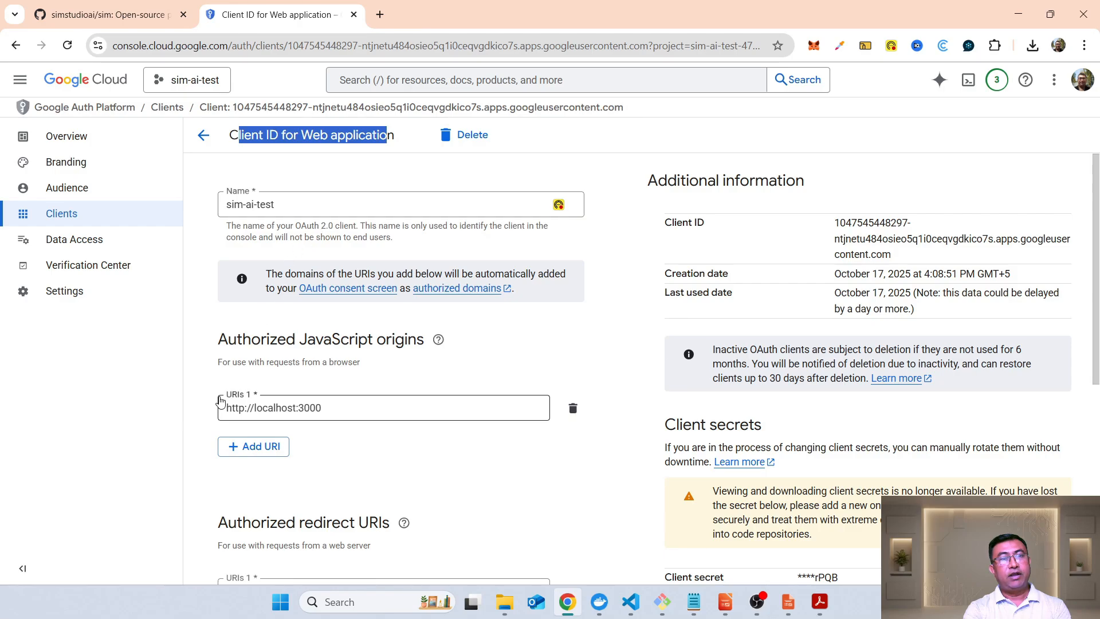
{"action": "scroll", "coordinate": [543, 479], "scroll_direction": "down", "scroll_amount": 2}
{"action": "scroll", "coordinate": [543, 479], "scroll_direction": "down", "scroll_amount": 1}
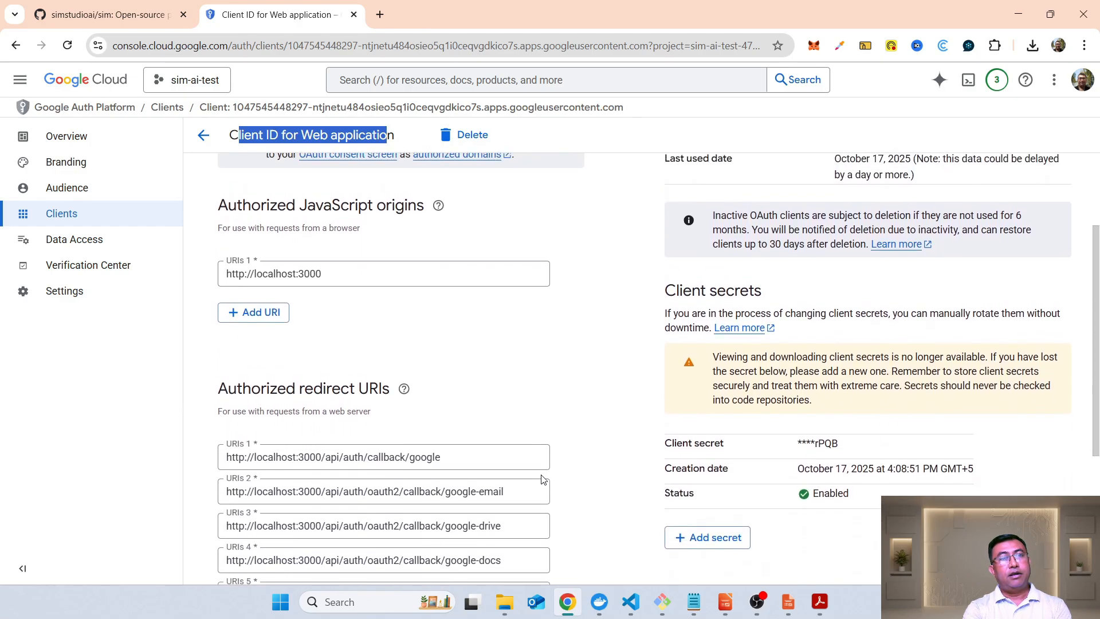
{"action": "left_click_drag", "start_coordinate": [224, 208], "coordinate": [420, 208]}
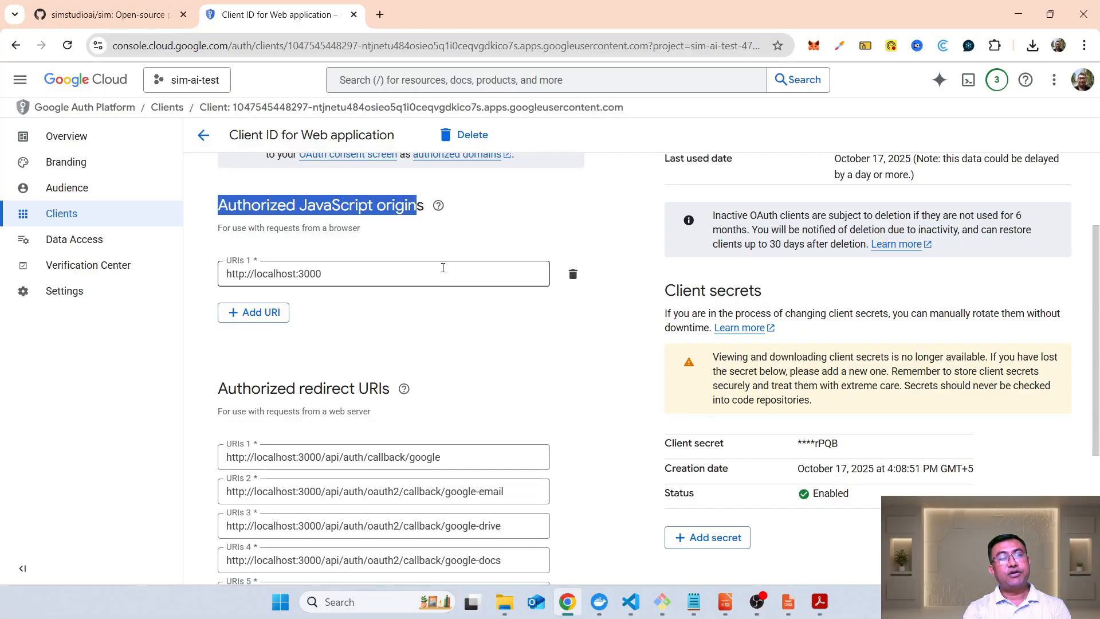
{"action": "left_click", "coordinate": [462, 324]}
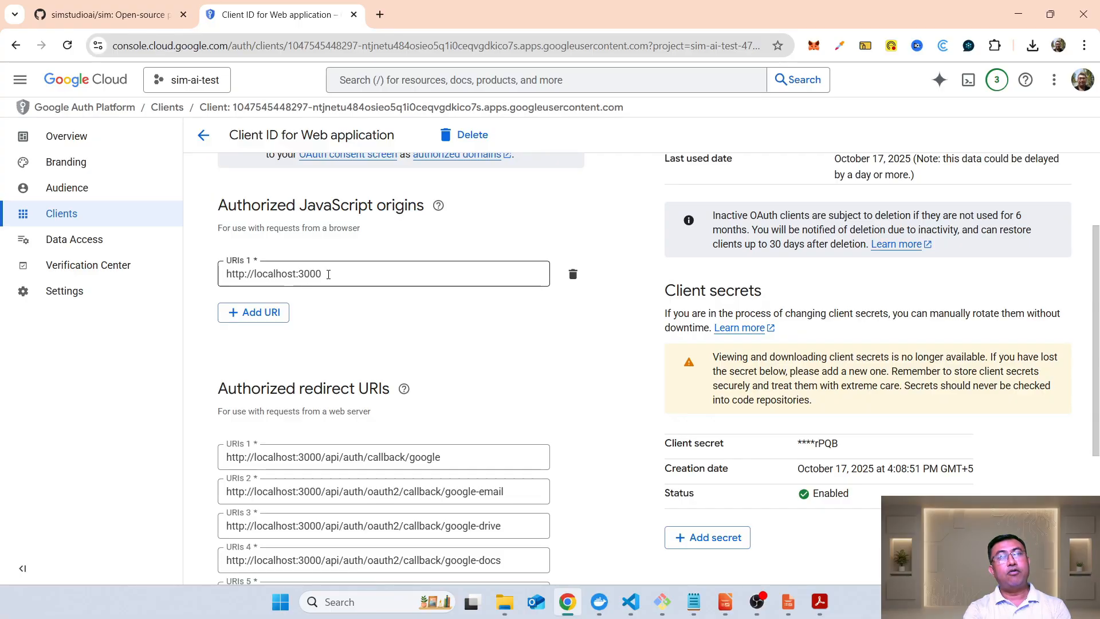
{"action": "scroll", "coordinate": [514, 359], "scroll_direction": "down", "scroll_amount": 4}
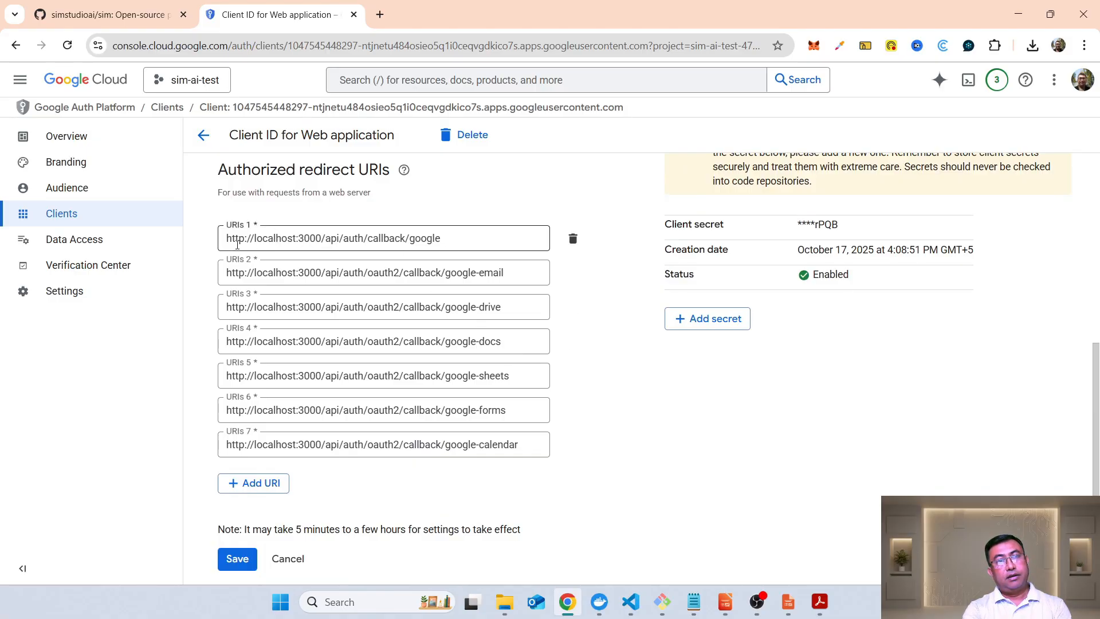
{"action": "left_click_drag", "start_coordinate": [235, 238], "coordinate": [449, 257]}
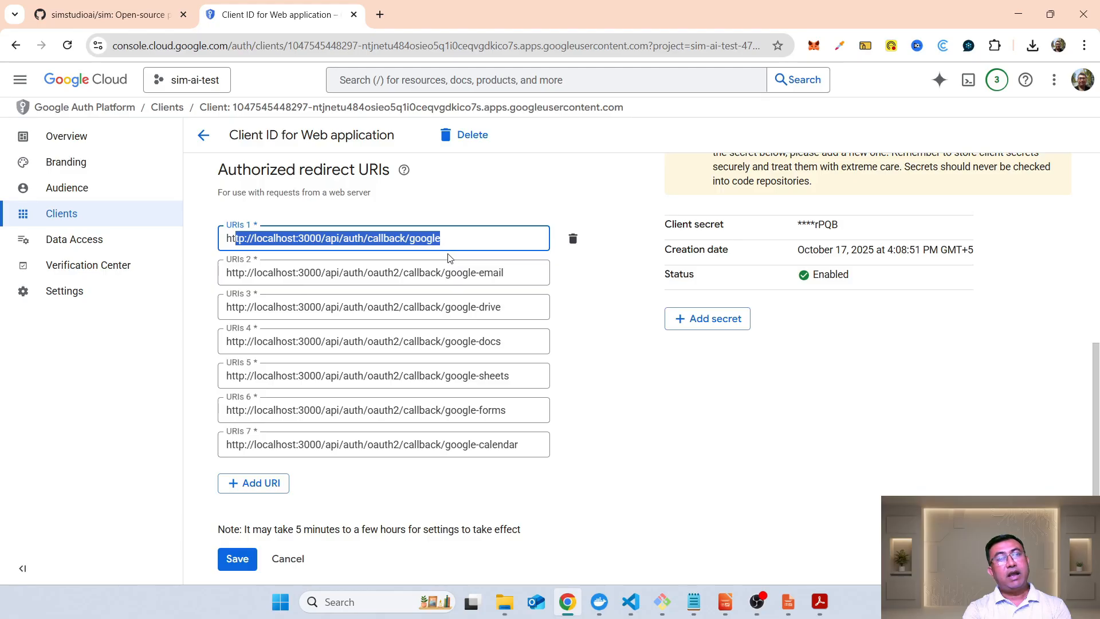
{"action": "left_click", "coordinate": [609, 506]}
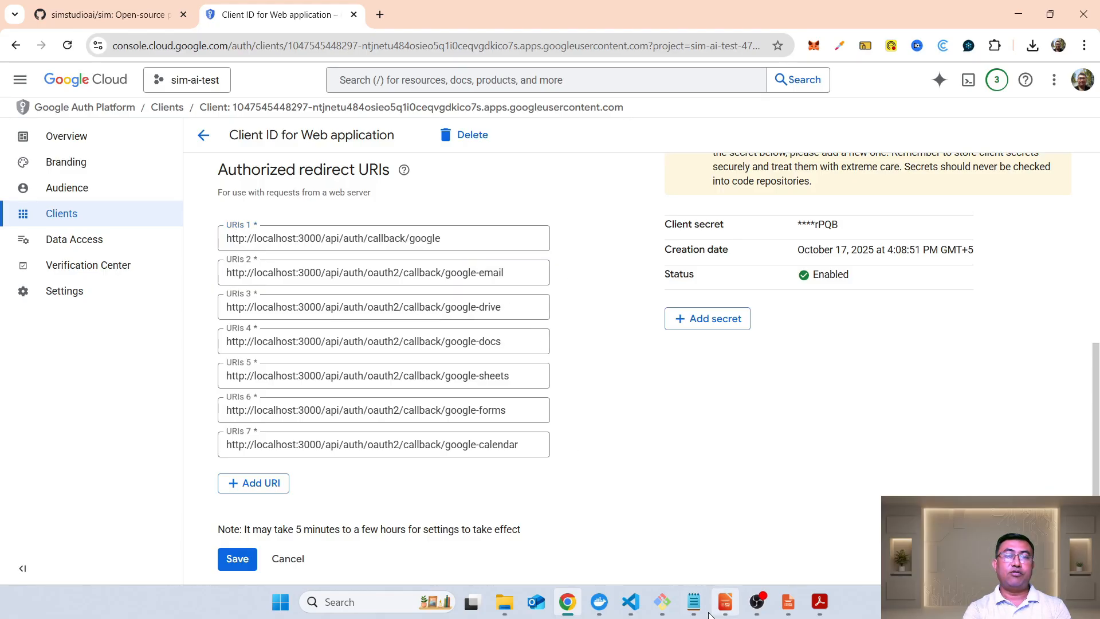
- Switch to Notepad, highlight the full list of localhost callback URIs, and return to the client's redirect URIs
{"action": "mouse_move", "coordinate": [697, 612]}
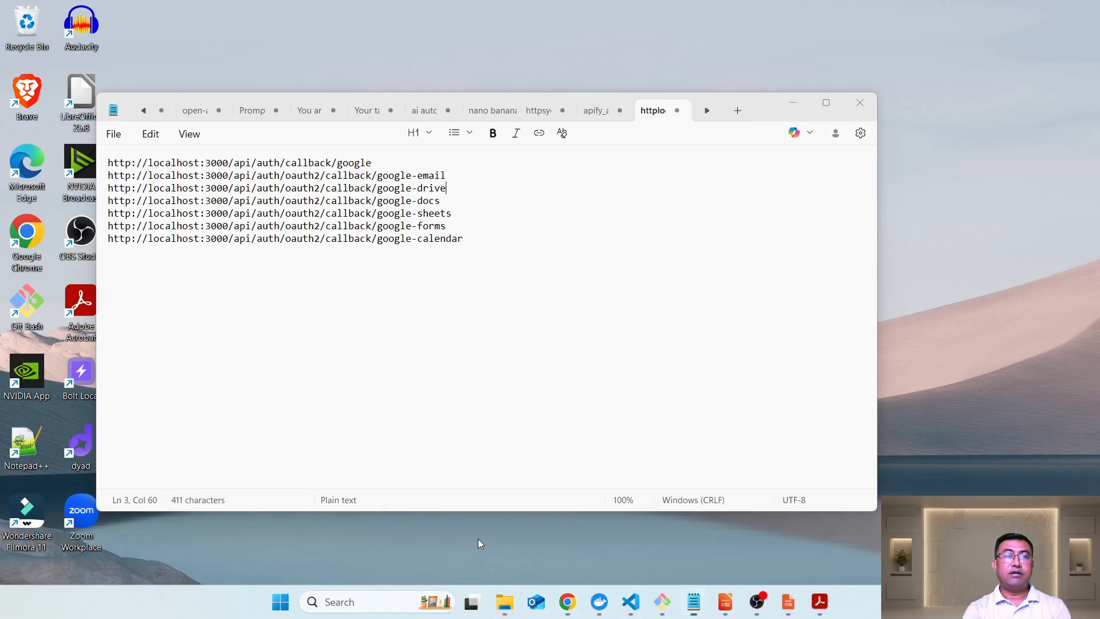
{"action": "left_click", "coordinate": [478, 539]}
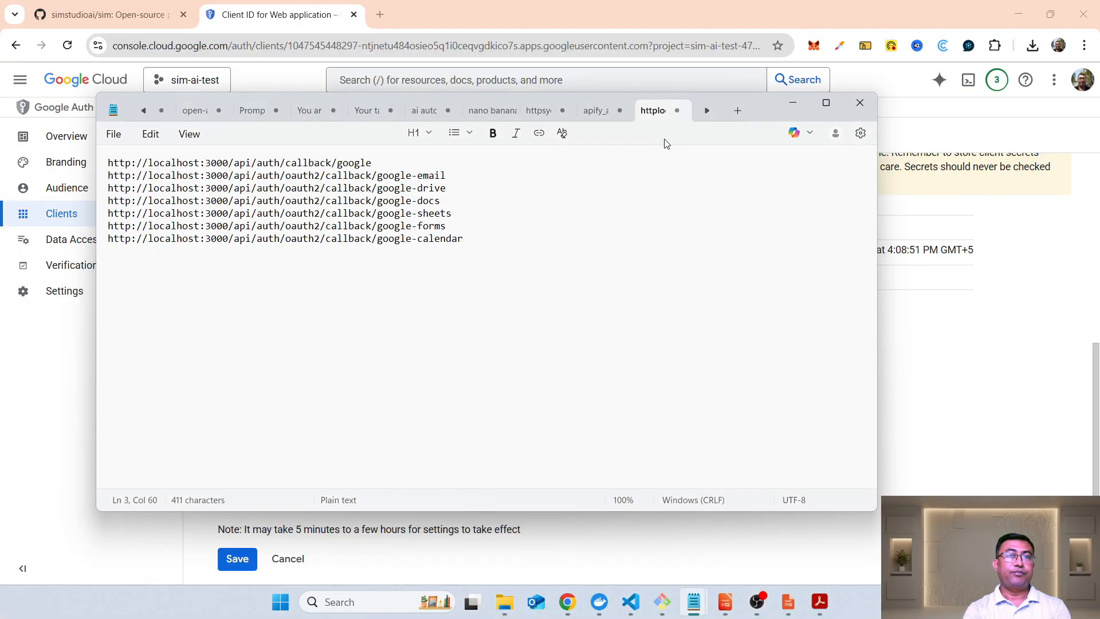
{"action": "left_click_drag", "start_coordinate": [760, 103], "coordinate": [932, 219]}
{"action": "left_click_drag", "start_coordinate": [272, 283], "coordinate": [282, 395]}
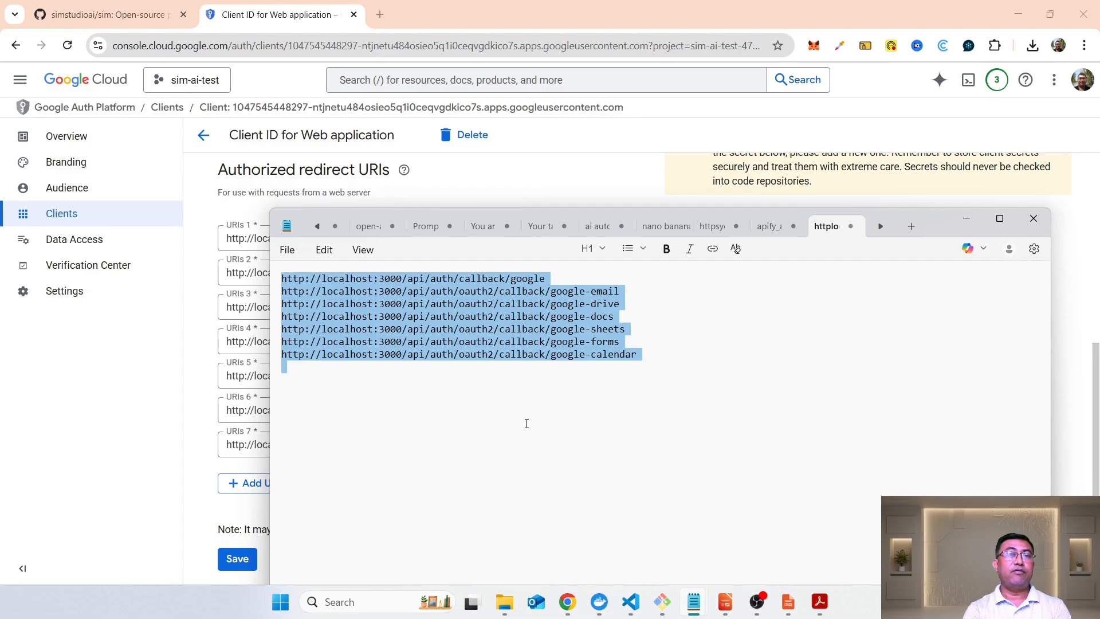
{"action": "left_click", "coordinate": [193, 279]}
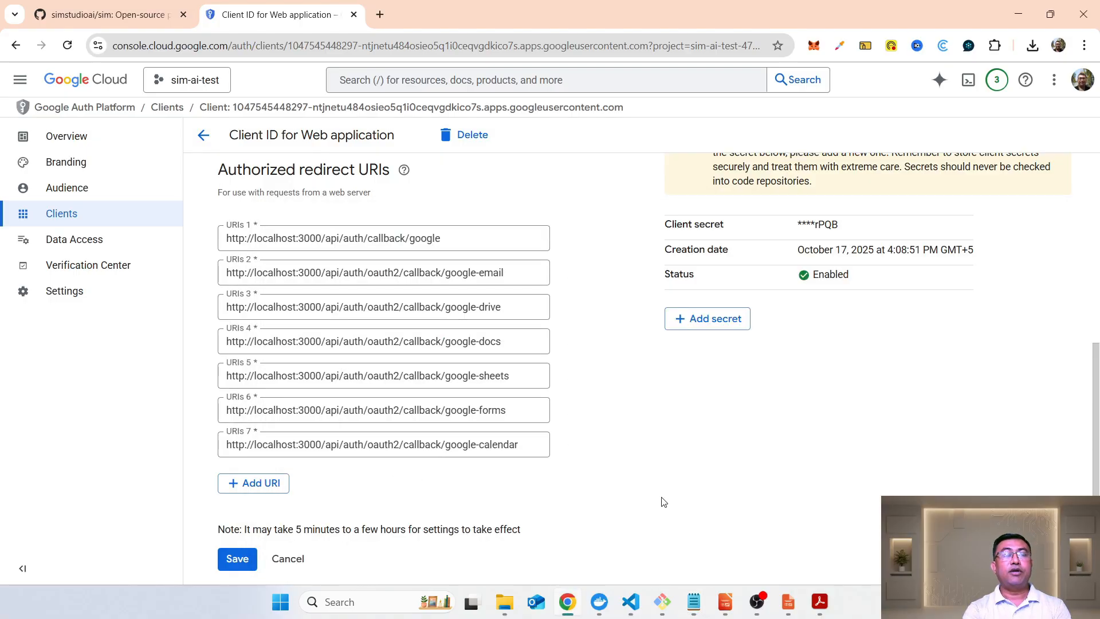
{"action": "scroll", "coordinate": [666, 502], "scroll_direction": "down", "scroll_amount": 1}
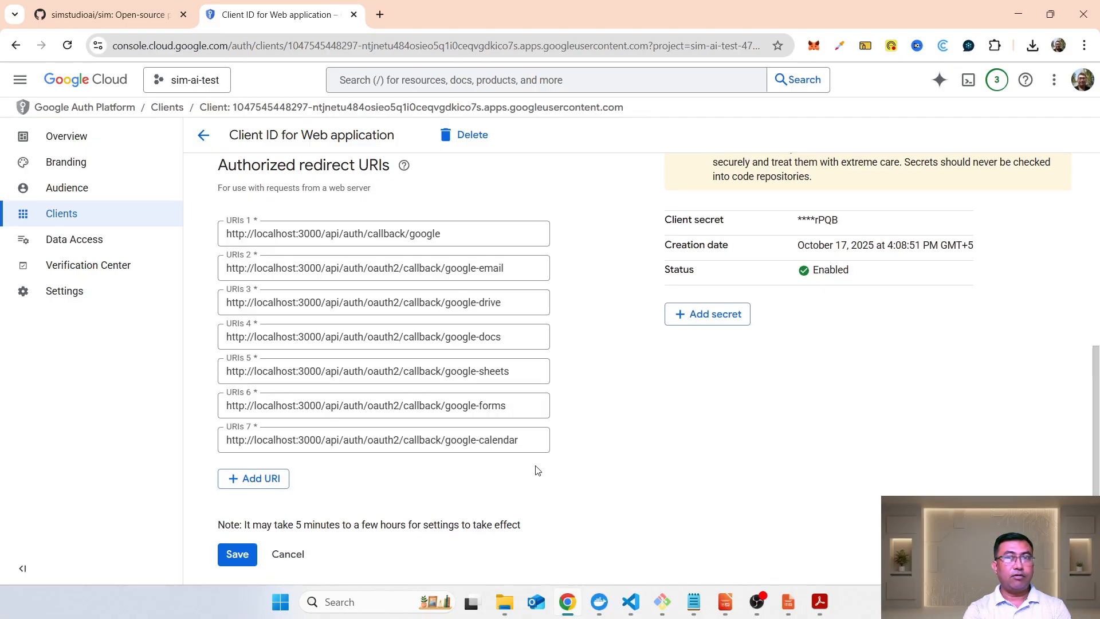
- Locate the client ID and client secret among the OAuth client's additional information
{"action": "scroll", "coordinate": [682, 447], "scroll_direction": "up", "scroll_amount": 6}
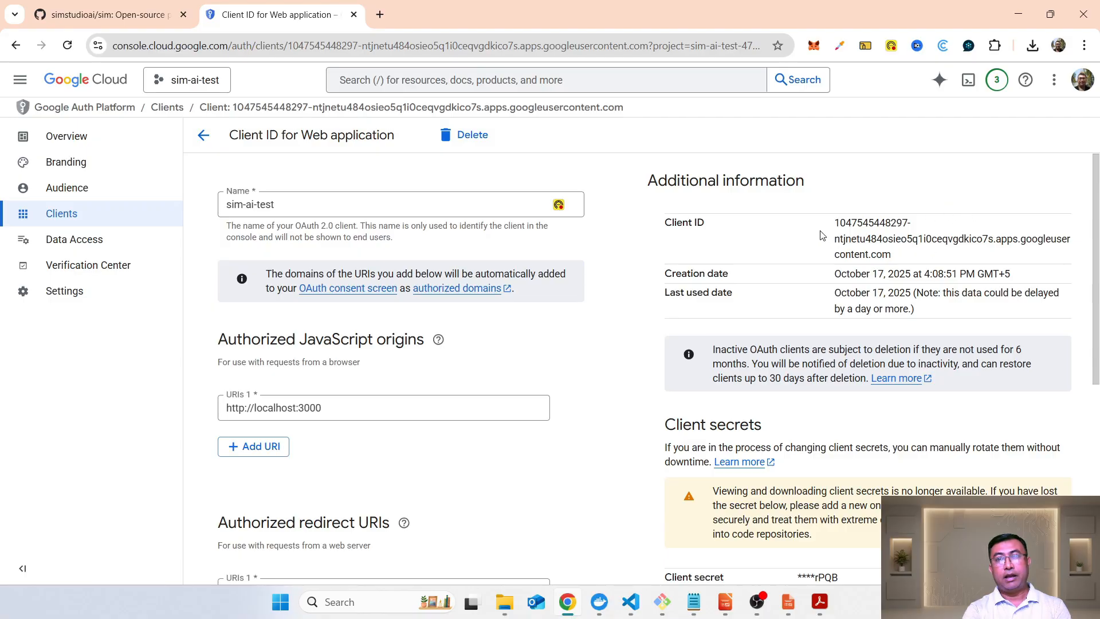
{"action": "left_click_drag", "start_coordinate": [834, 222], "coordinate": [903, 261]}
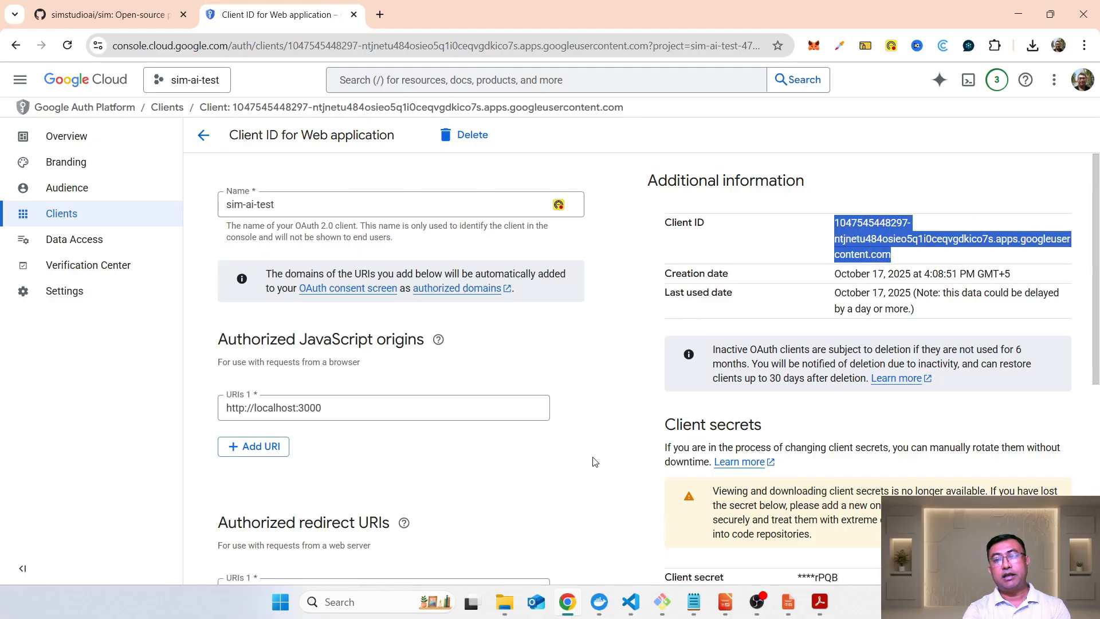
{"action": "scroll", "coordinate": [592, 459], "scroll_direction": "down", "scroll_amount": 3}
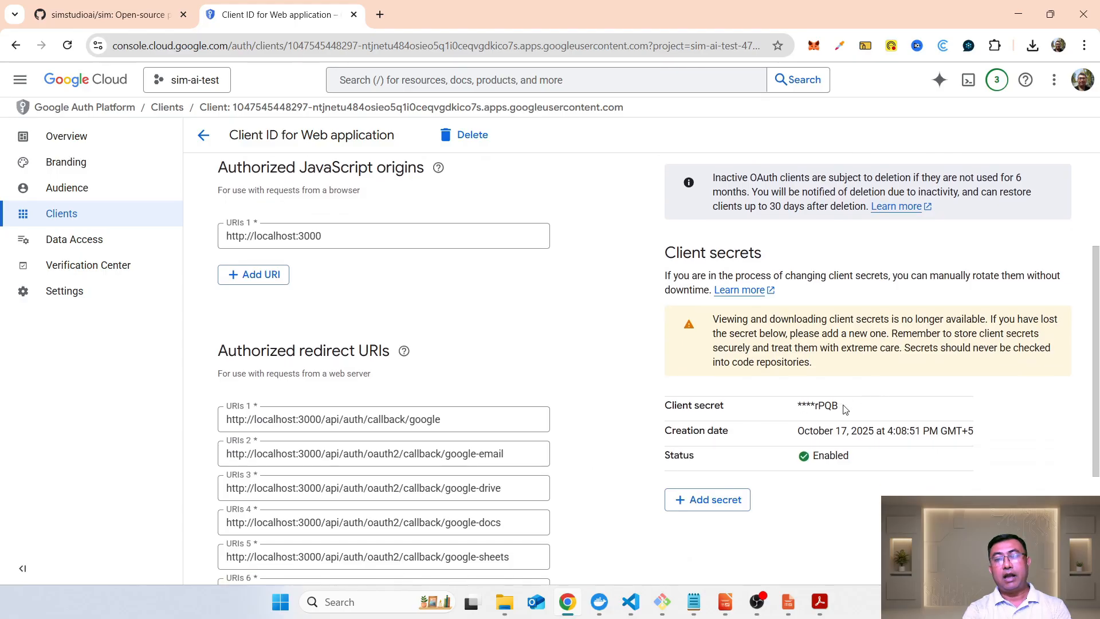
{"action": "mouse_move", "coordinate": [694, 608]}
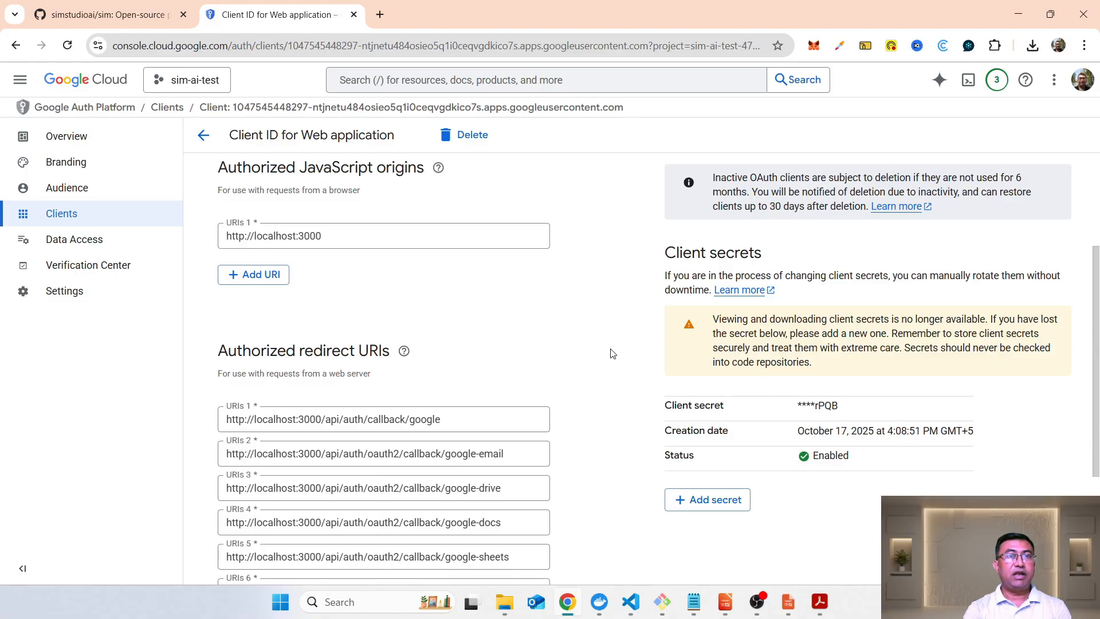
{"action": "scroll", "coordinate": [611, 353], "scroll_direction": "up", "scroll_amount": 3}
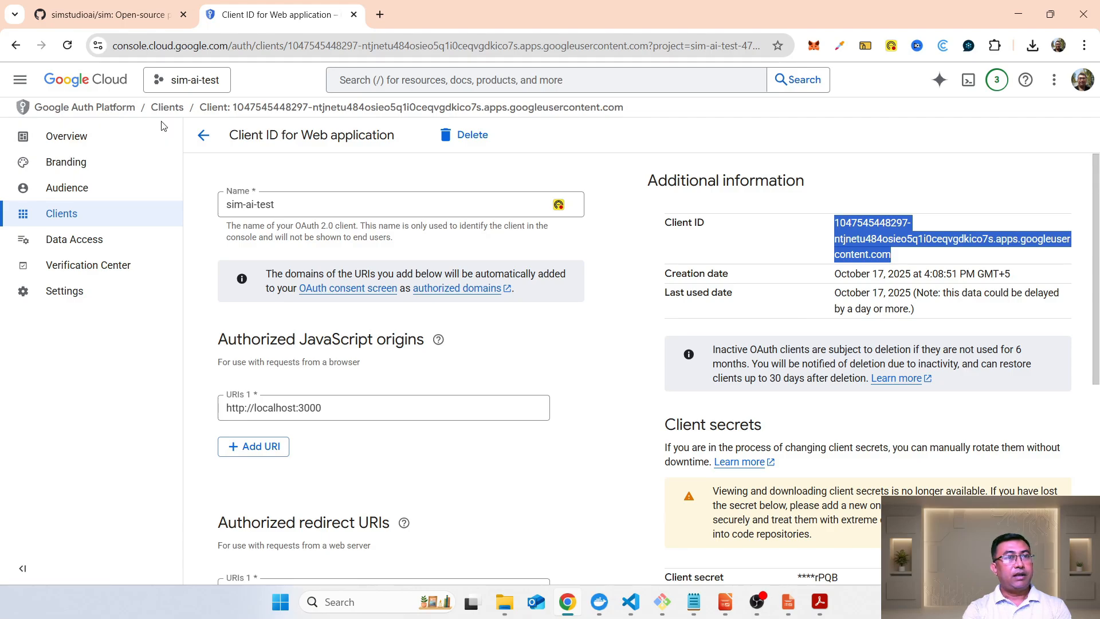
- Open the API Library for the sim-ai-test project
{"action": "left_click", "coordinate": [22, 84]}
{"action": "mouse_move", "coordinate": [76, 273]}
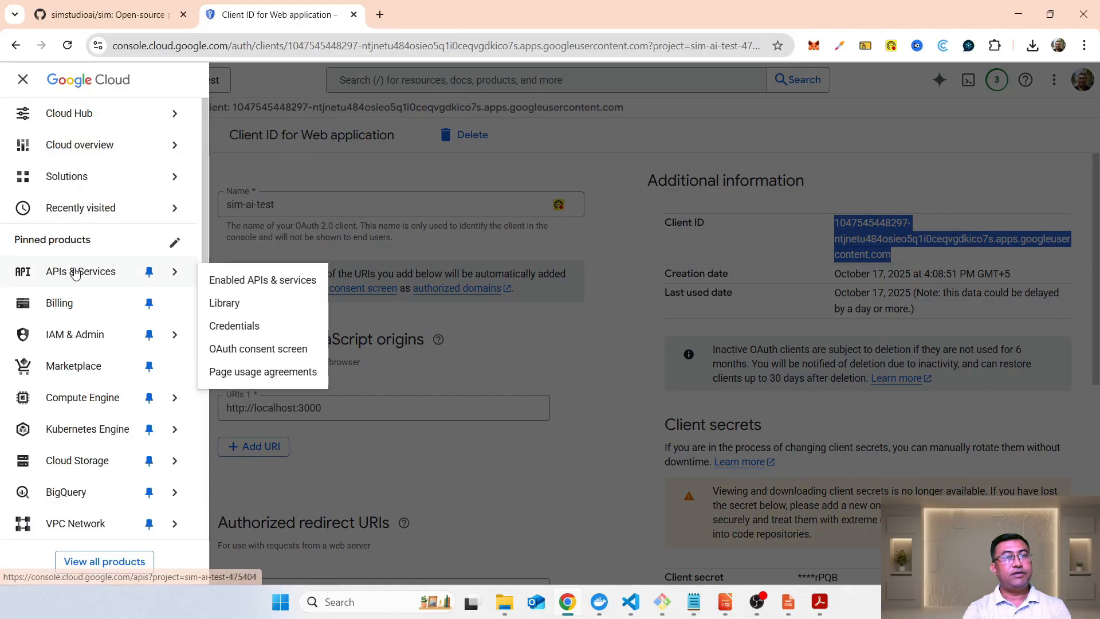
{"action": "left_click", "coordinate": [232, 309]}
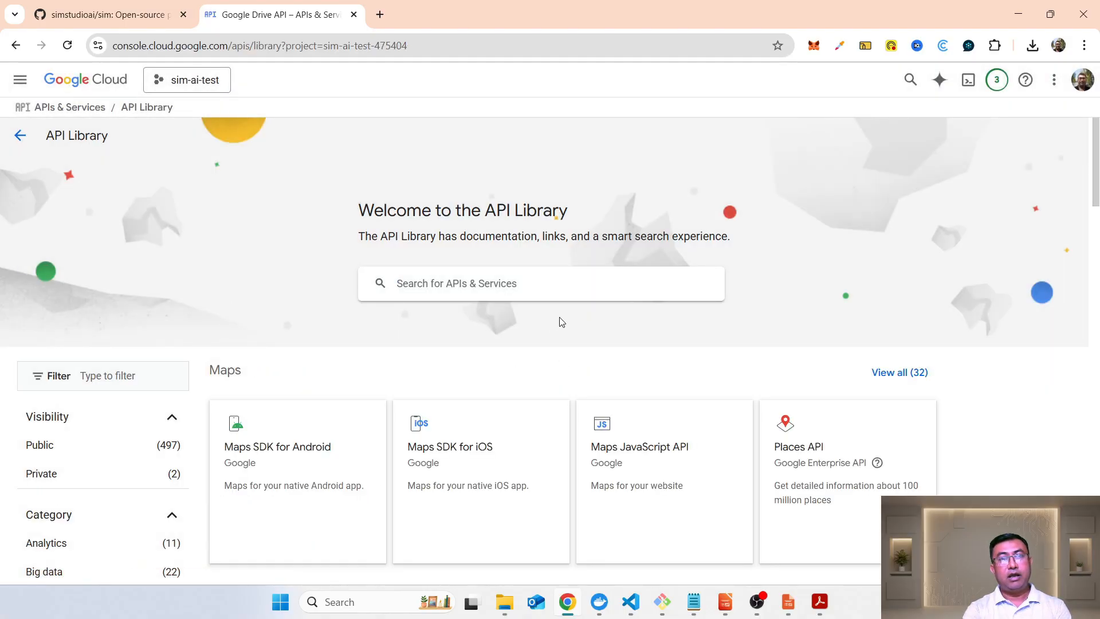
- Search the API Library for "gmail api" and open the Gmail API's product details
{"action": "scroll", "coordinate": [562, 322], "scroll_direction": "down", "scroll_amount": 2}
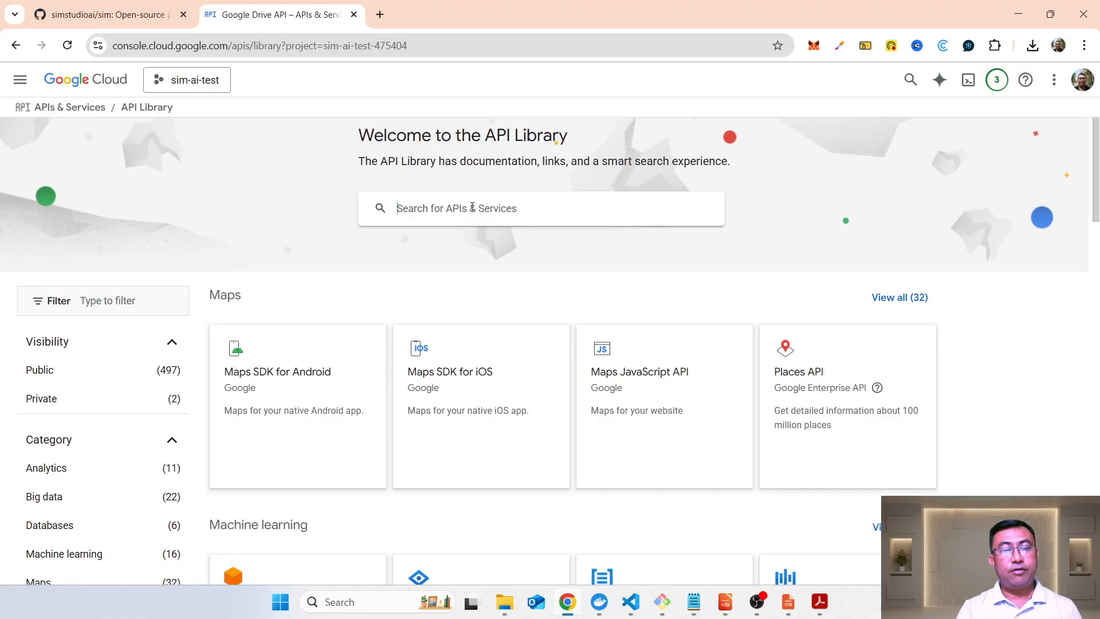
{"action": "type", "text": "gmail"}
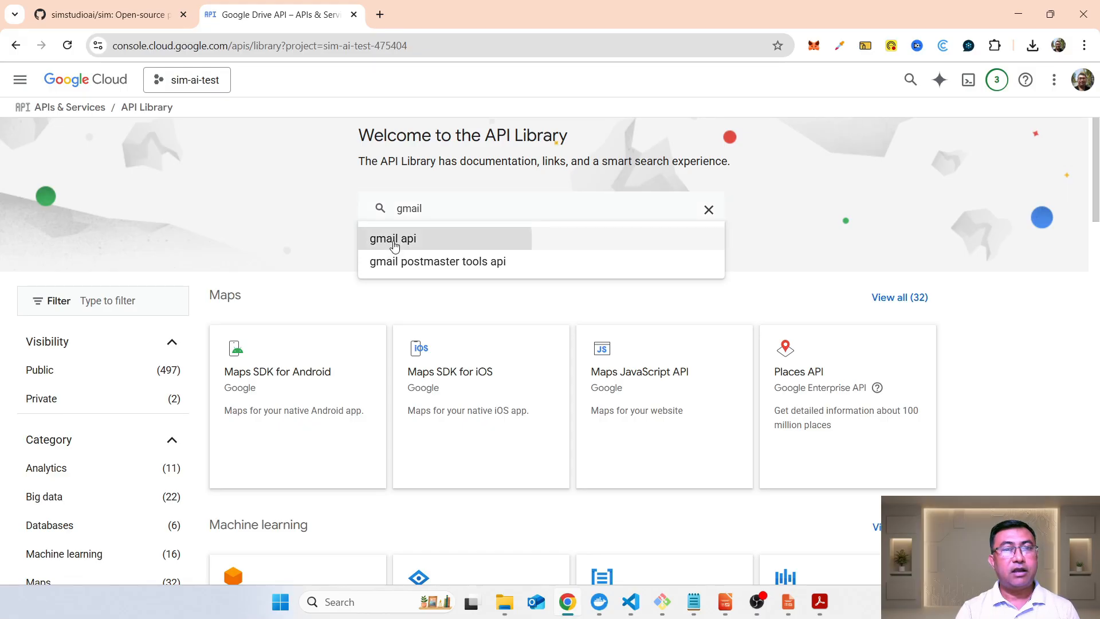
{"action": "left_click", "coordinate": [394, 240]}
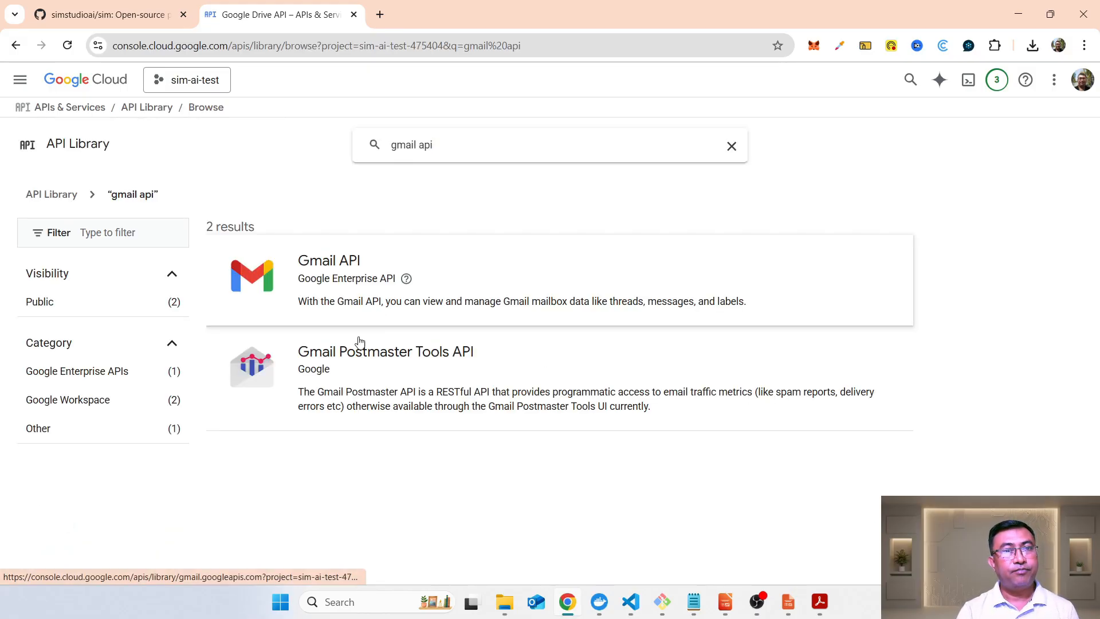
{"action": "left_click", "coordinate": [332, 271]}
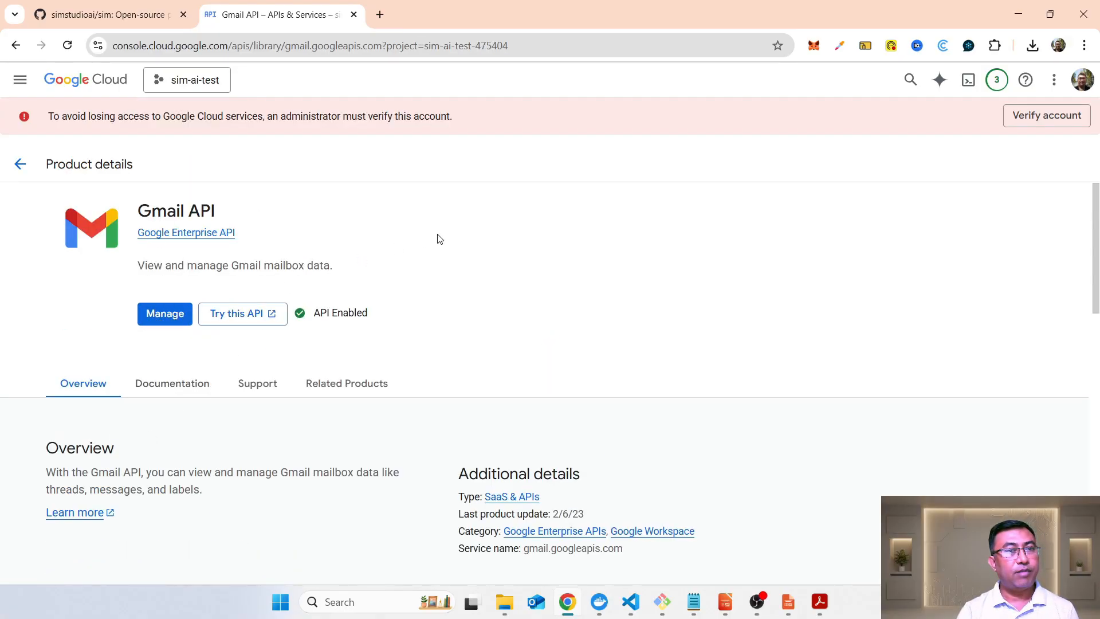
- Return to the gmail api search results and check the google-email callback in the Notepad URI list
{"action": "left_click", "coordinate": [21, 164]}
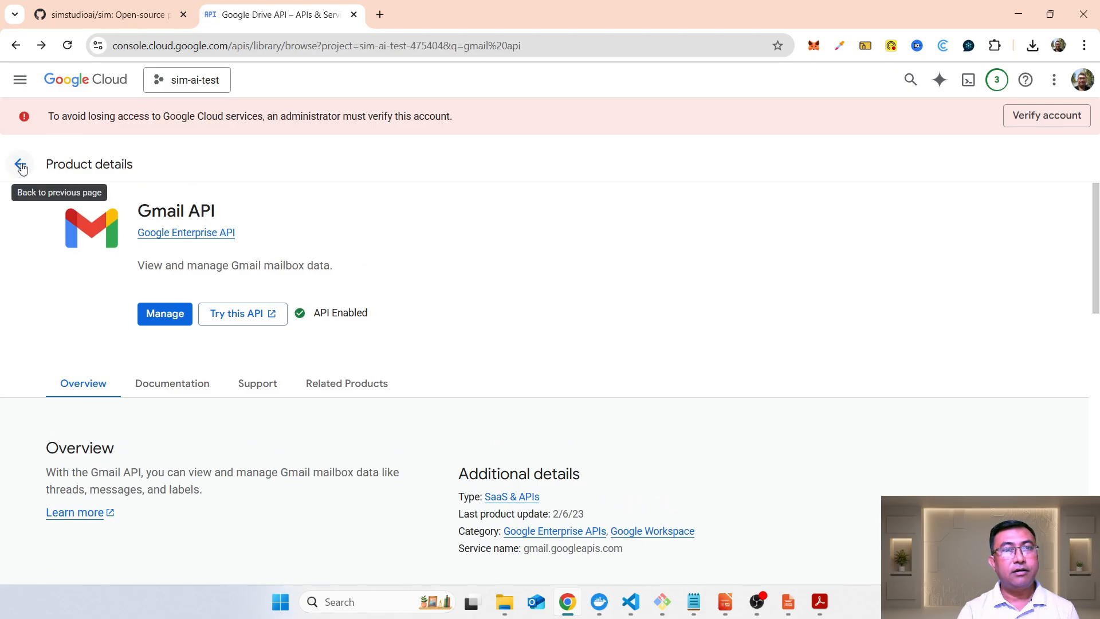
{"action": "left_click_drag", "start_coordinate": [501, 147], "coordinate": [327, 148]}
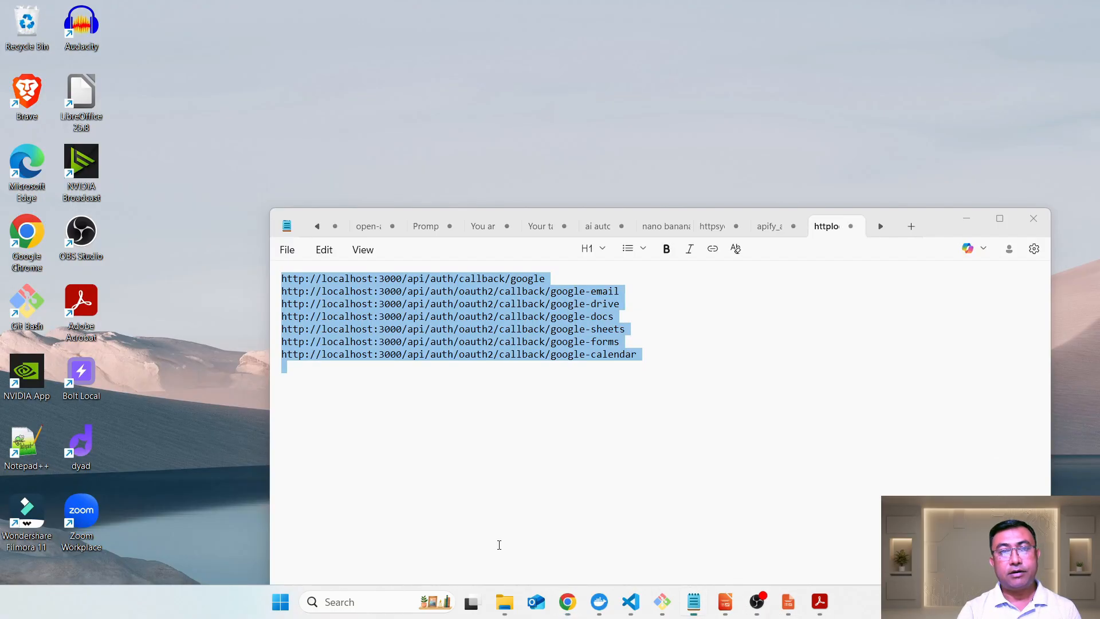
{"action": "left_click", "coordinate": [498, 544]}
{"action": "left_click", "coordinate": [659, 291]}
{"action": "left_click_drag", "start_coordinate": [562, 292], "coordinate": [633, 290]}
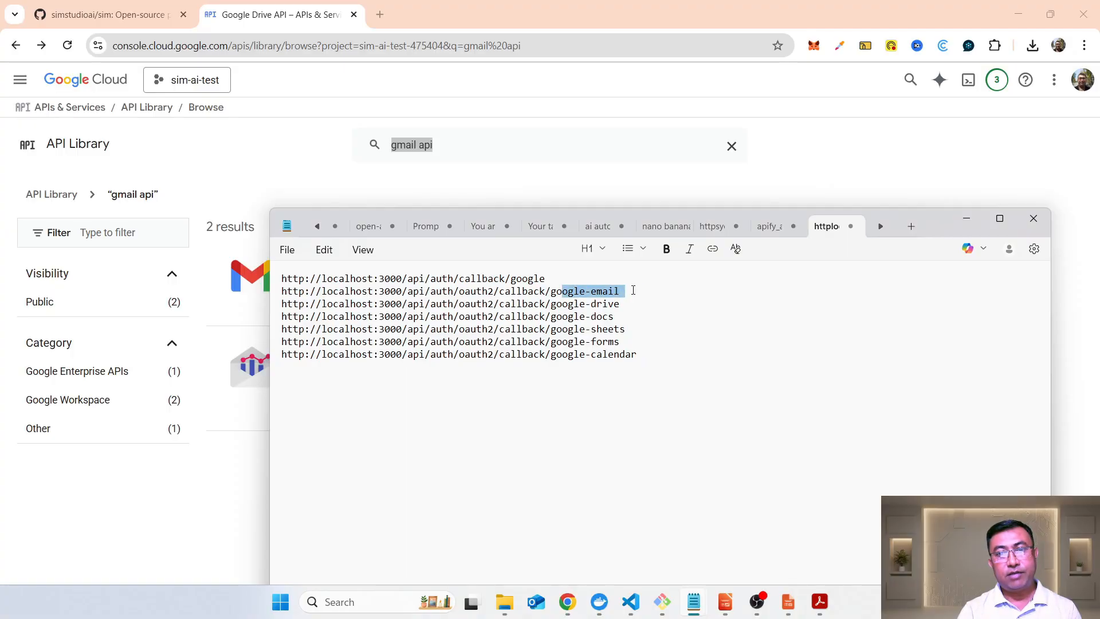
{"action": "left_click", "coordinate": [480, 147]}
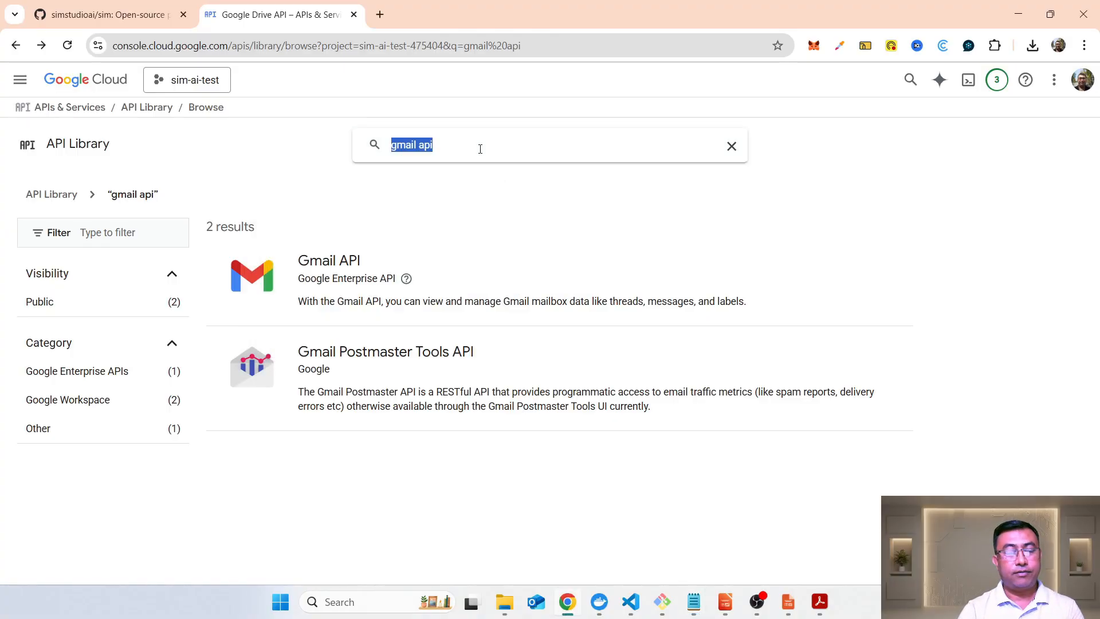
- Search the API Library for "google drive api" and check whether the Google Drive API is enabled
{"action": "type", "text": "google"}
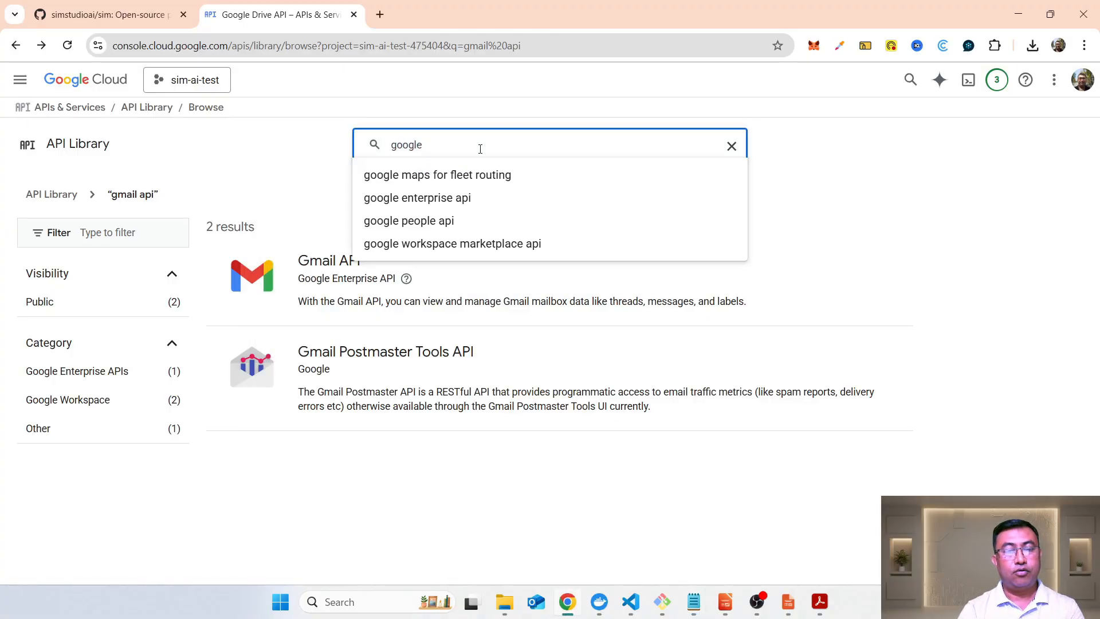
{"action": "type", "text": " drive"}
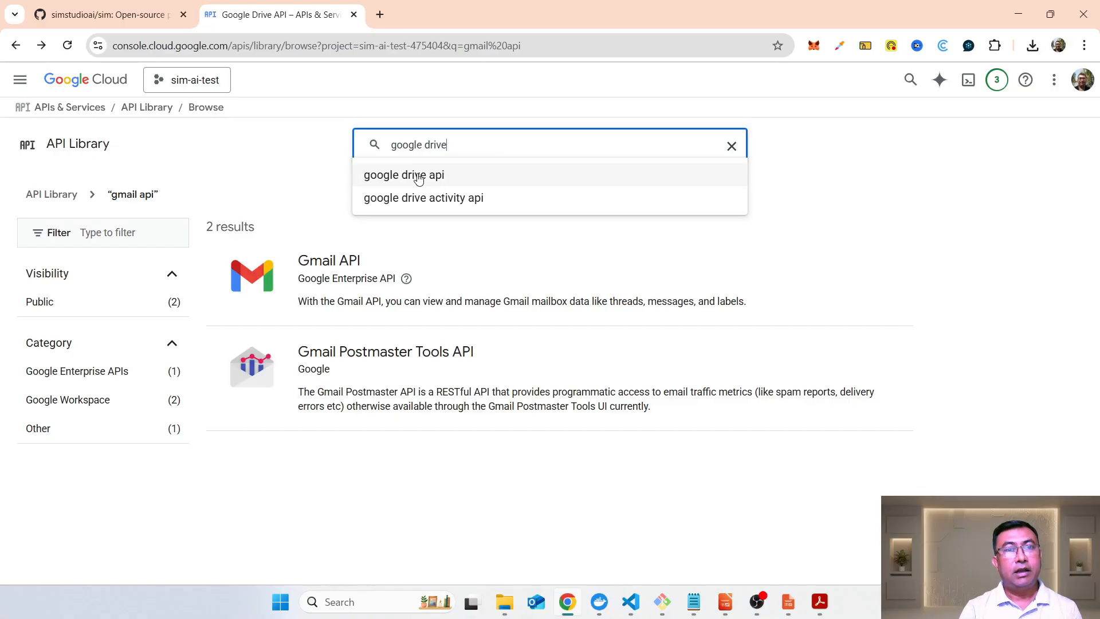
{"action": "left_click", "coordinate": [419, 179]}
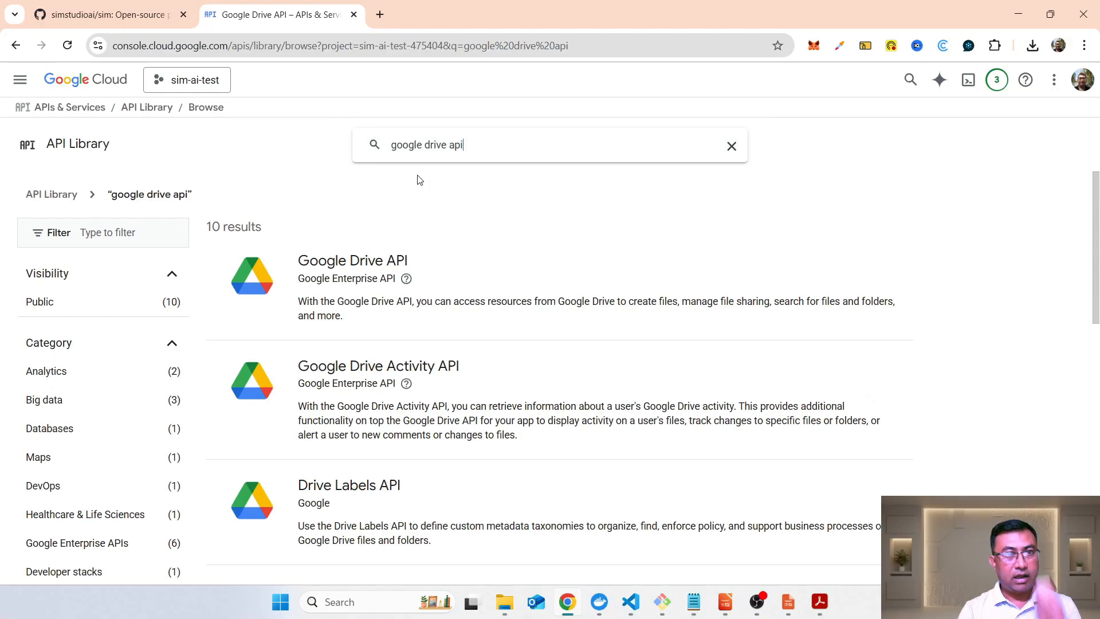
{"action": "left_click", "coordinate": [332, 269]}
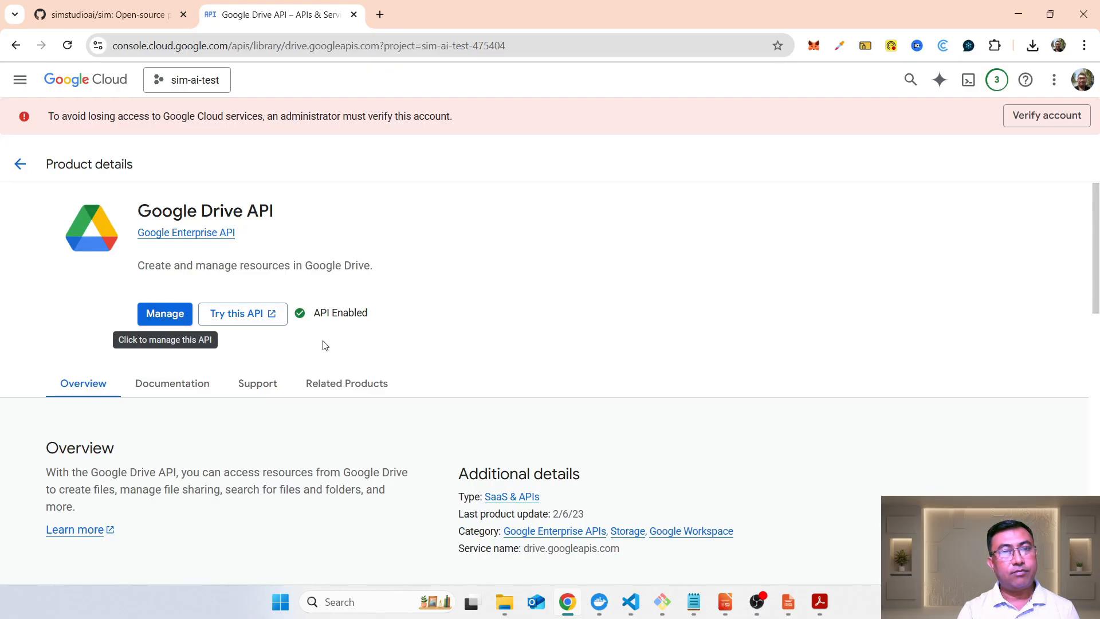
{"action": "left_click_drag", "start_coordinate": [311, 313], "coordinate": [400, 312]}
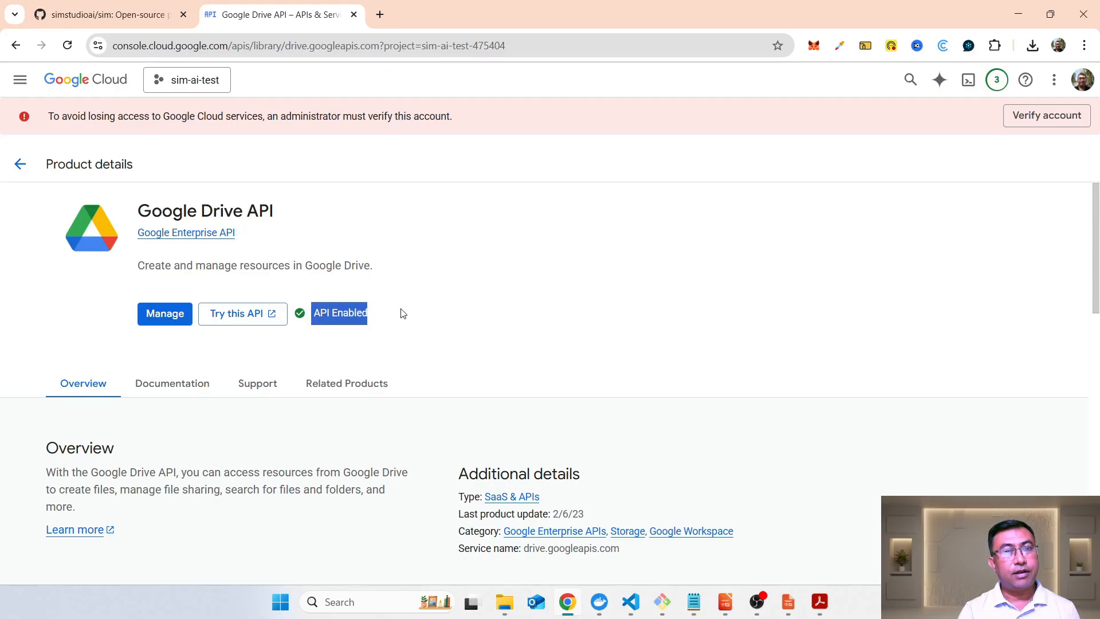
- Find the Google Docs API through an API Library search for "google docs api" and enable it for the sim-ai-test project
{"action": "left_click", "coordinate": [20, 165]}
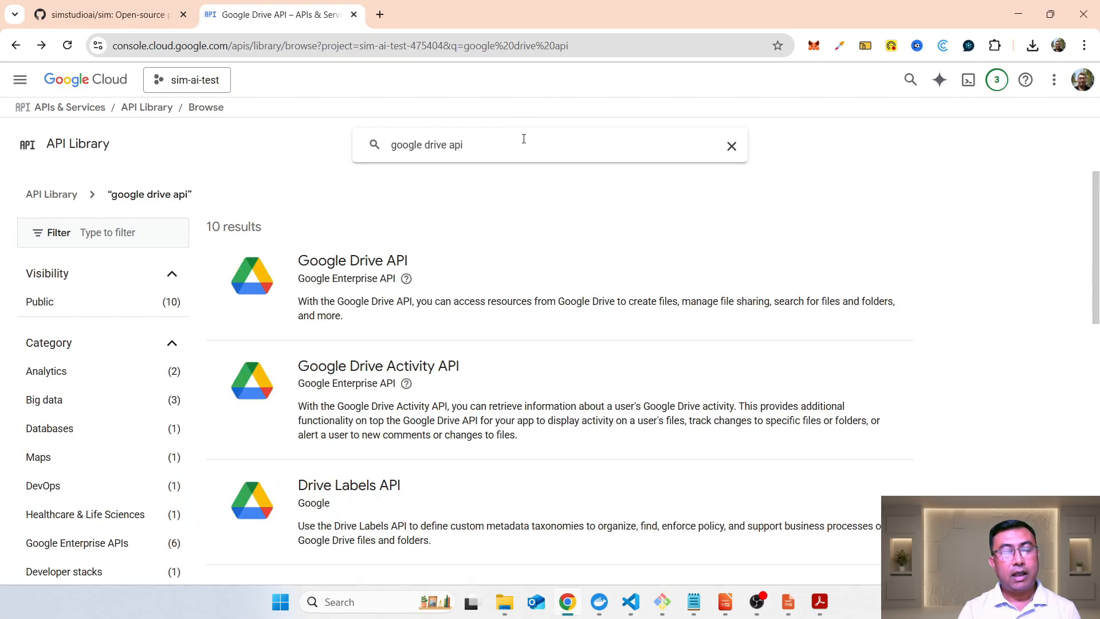
{"action": "key", "text": "alt+Tab"}
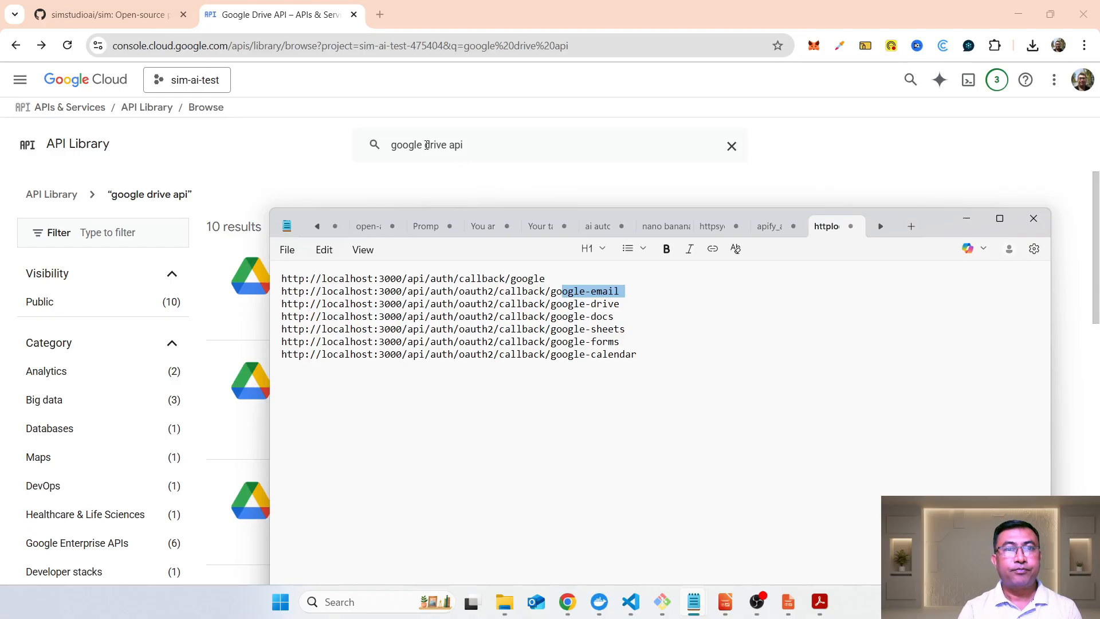
{"action": "left_click_drag", "start_coordinate": [425, 145], "coordinate": [520, 149]}
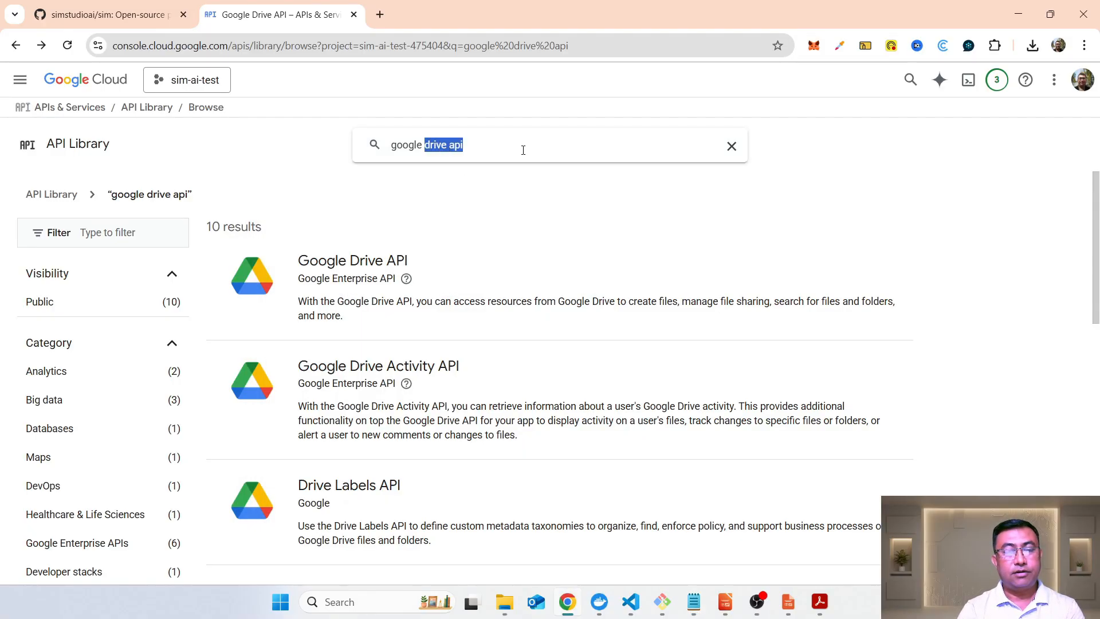
{"action": "type", "text": "docs"}
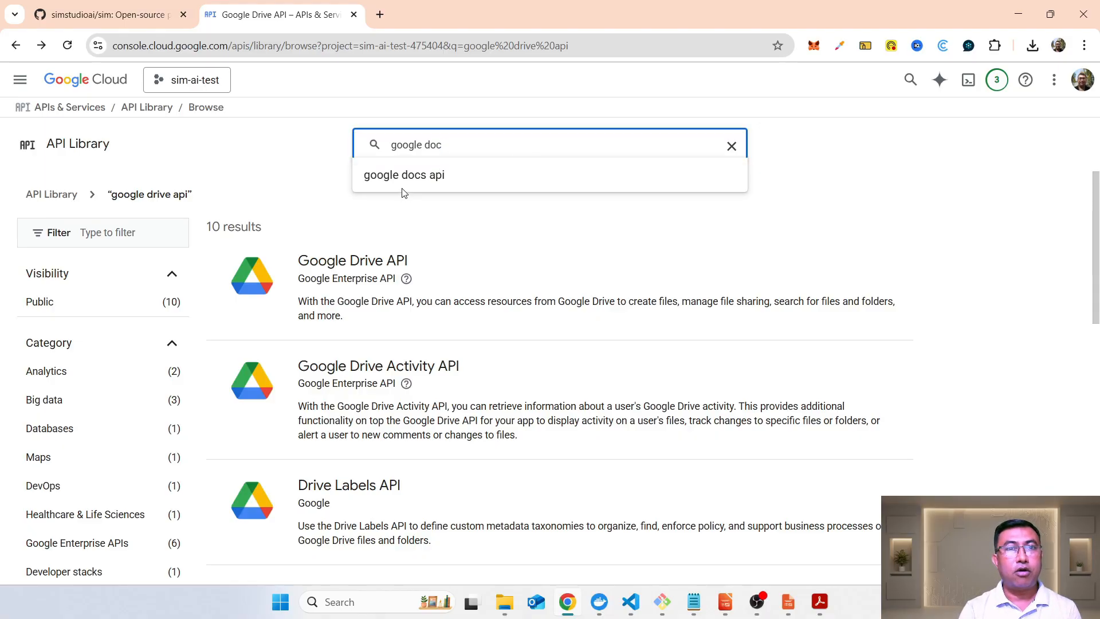
{"action": "left_click", "coordinate": [411, 176]}
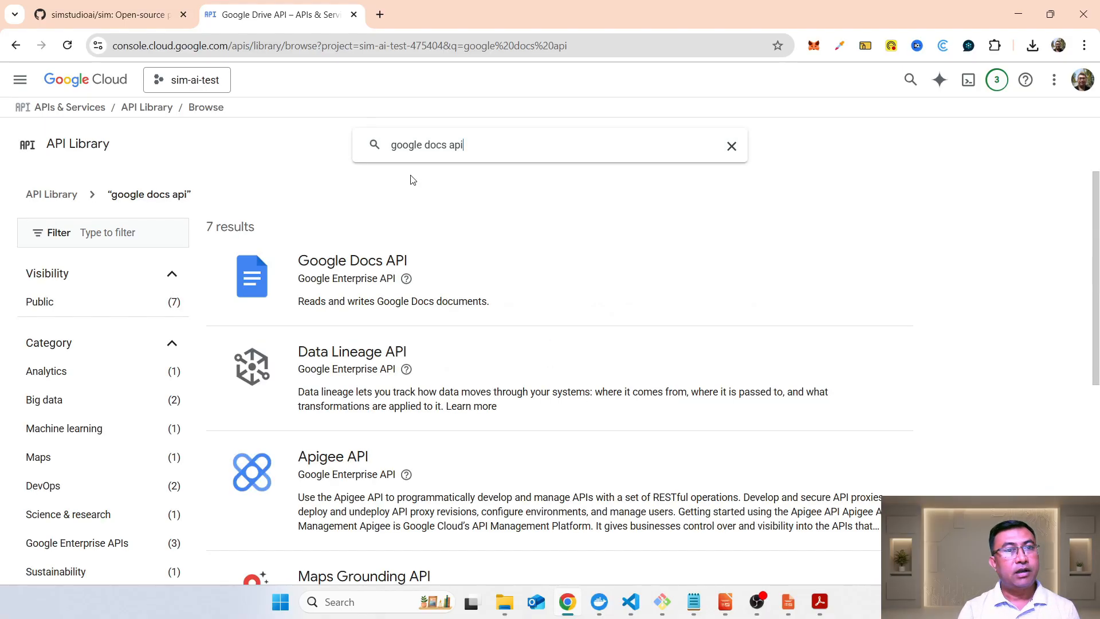
{"action": "left_click", "coordinate": [344, 279]}
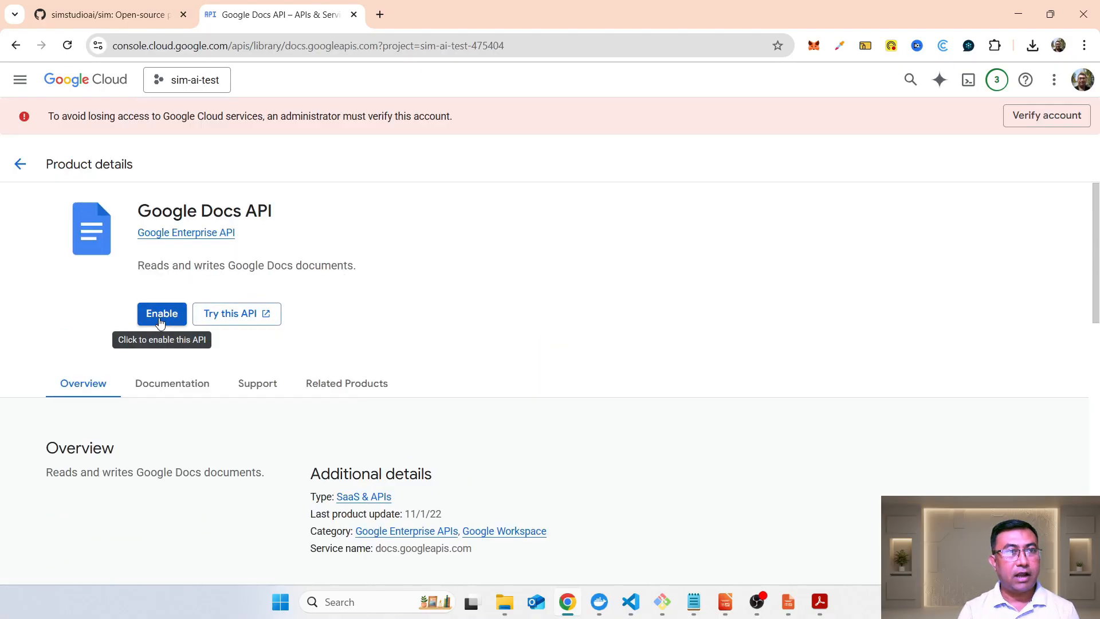
{"action": "left_click", "coordinate": [161, 320]}
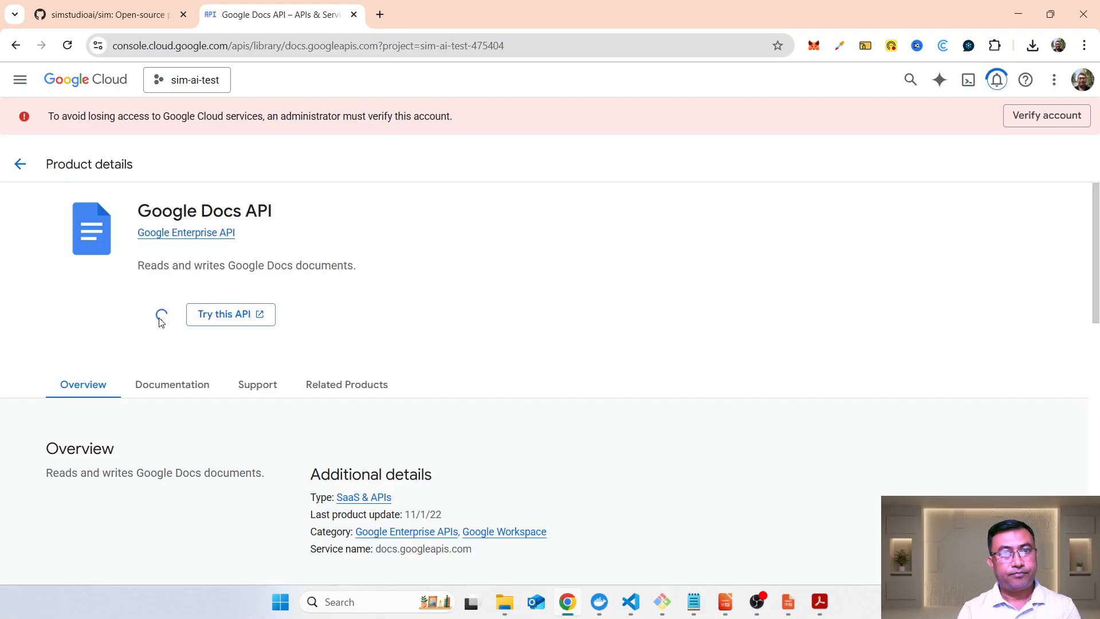
- Check the Notepad URI list, find the Google Sheets API with a "google sheets api" library search, and enable it
{"action": "key", "text": "alt+Tab"}
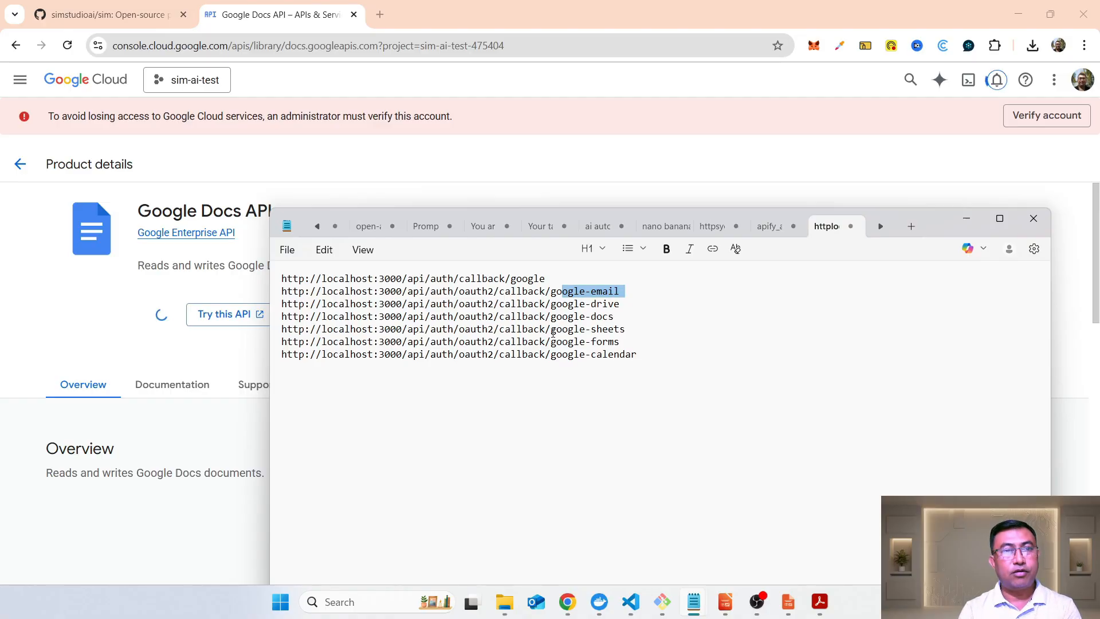
{"action": "key", "text": "alt+Tab"}
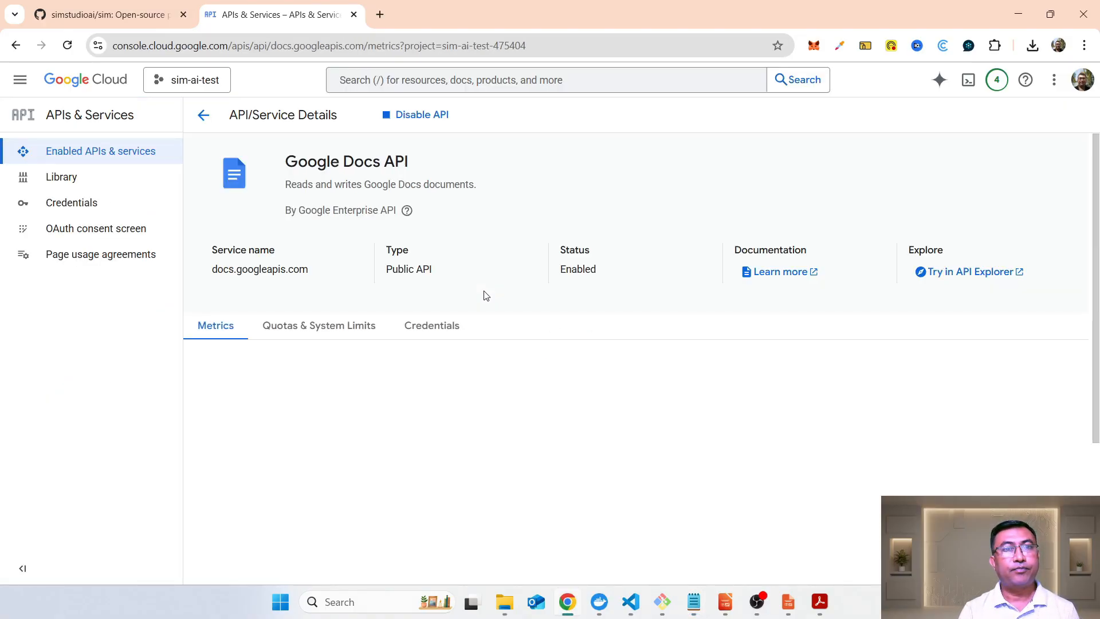
{"action": "left_click", "coordinate": [87, 181]}
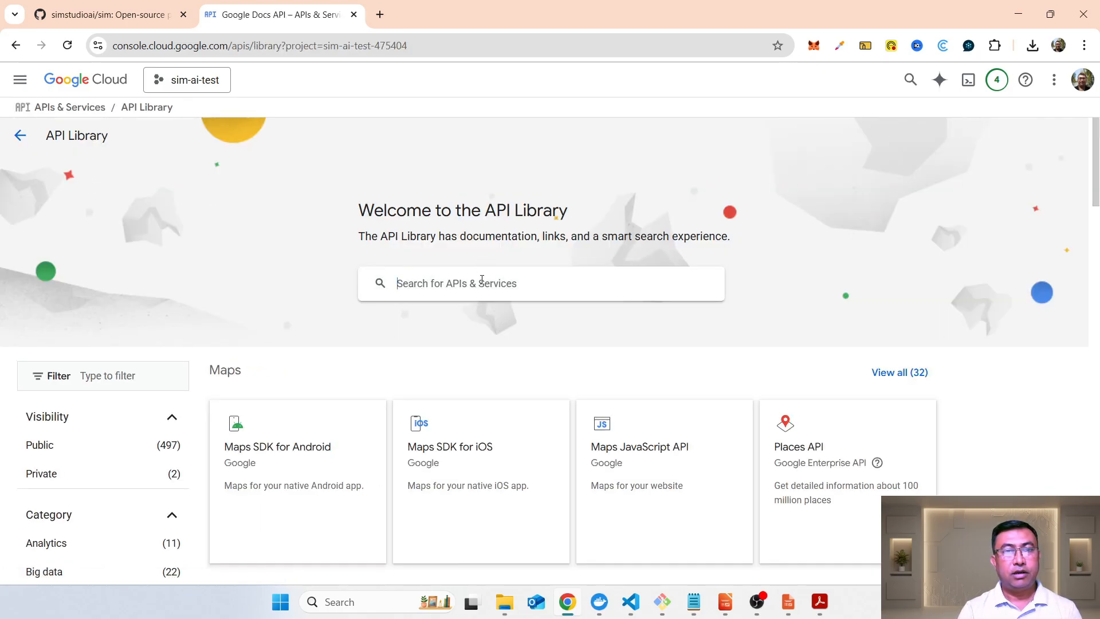
{"action": "left_click", "coordinate": [482, 283]}
{"action": "type", "text": "goo"}
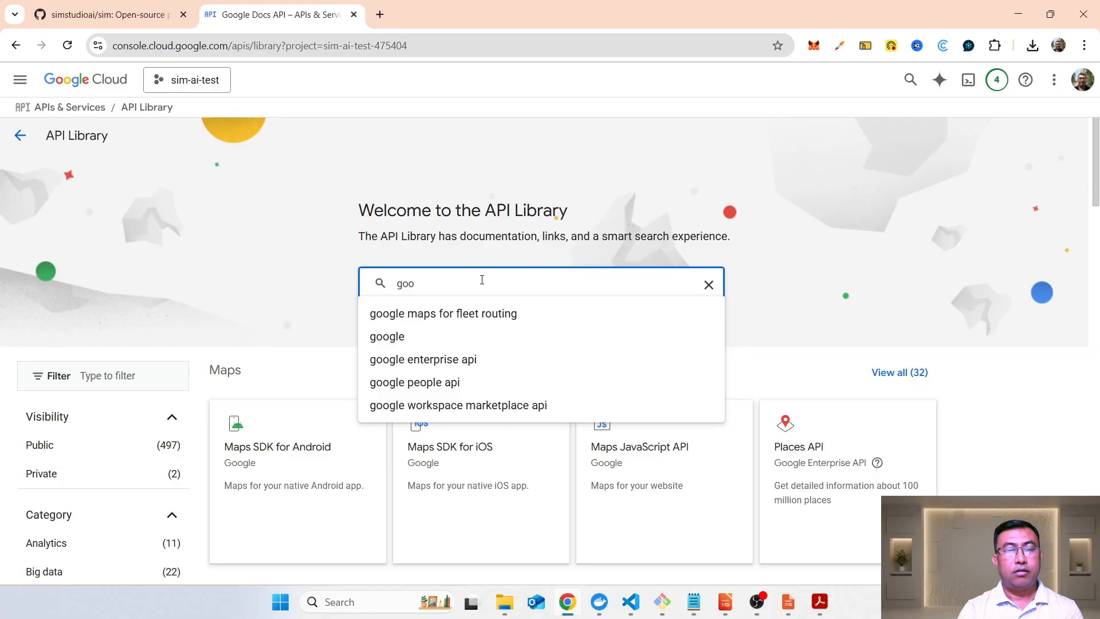
{"action": "type", "text": "gle she"}
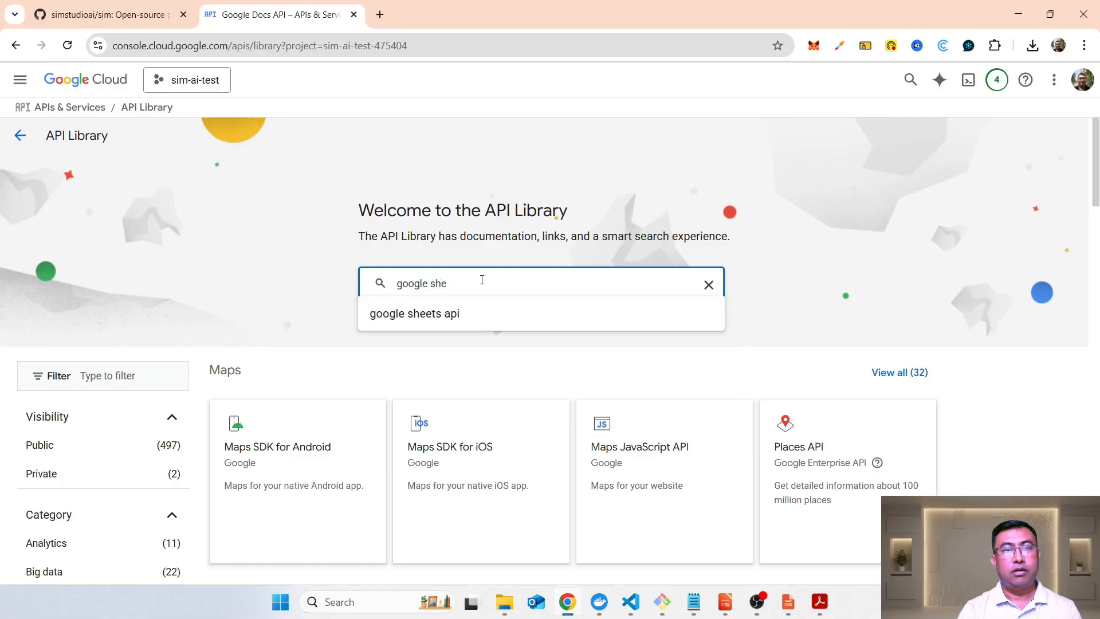
{"action": "left_click", "coordinate": [432, 320]}
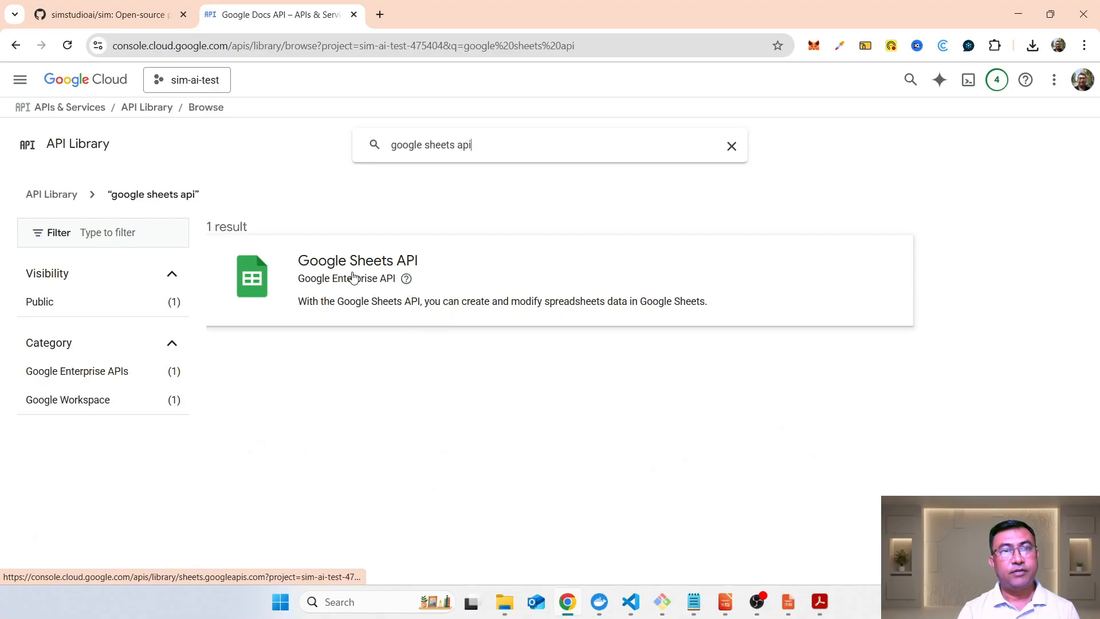
{"action": "left_click", "coordinate": [353, 268]}
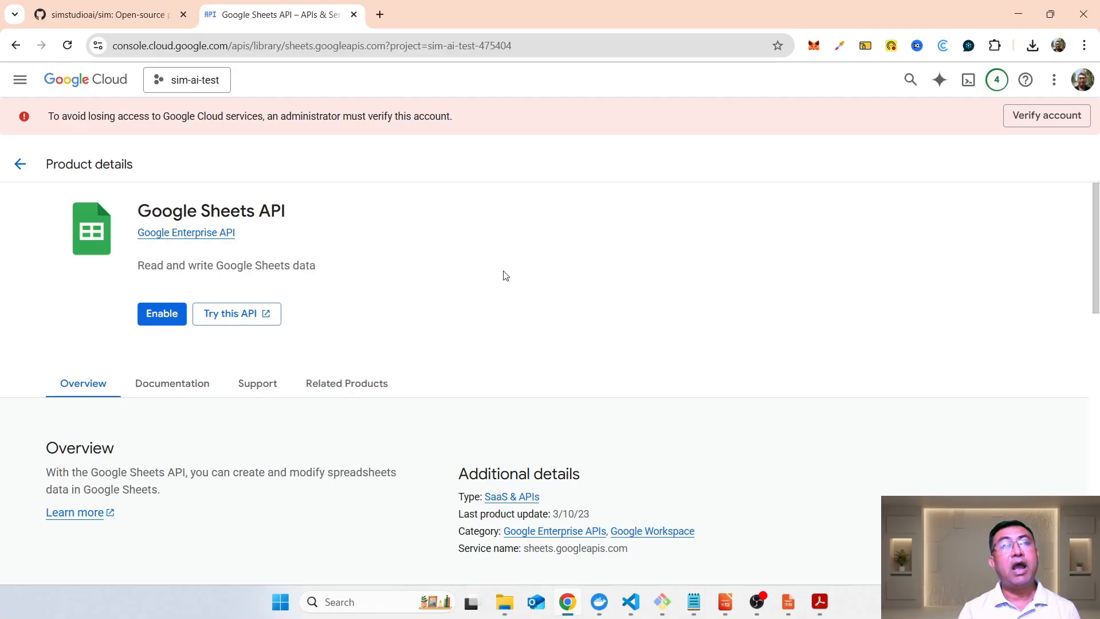
{"action": "left_click", "coordinate": [155, 312]}
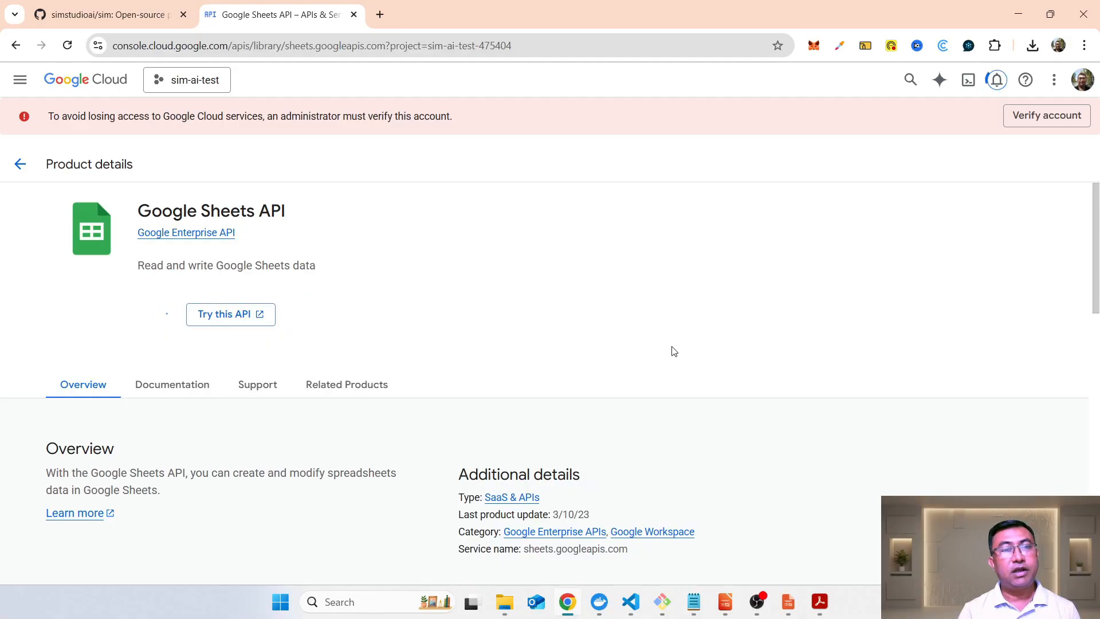
- Consult the Notepad URI list, find the Google Forms API with a "google forms api" library search, and enable it
{"action": "key", "text": "alt+Tab"}
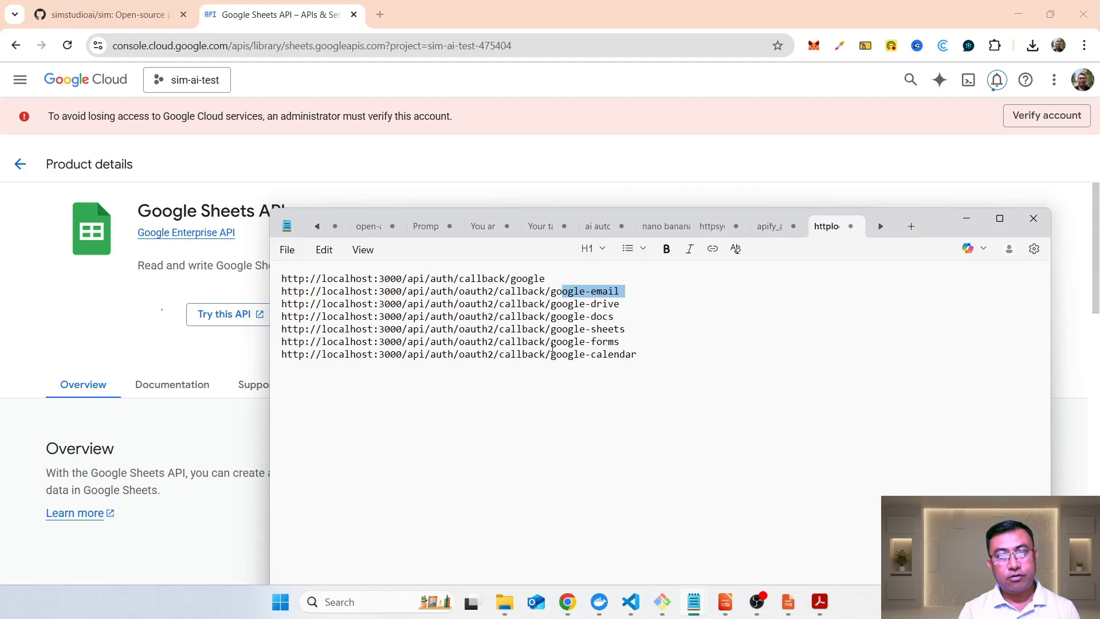
{"action": "left_click", "coordinate": [576, 177]}
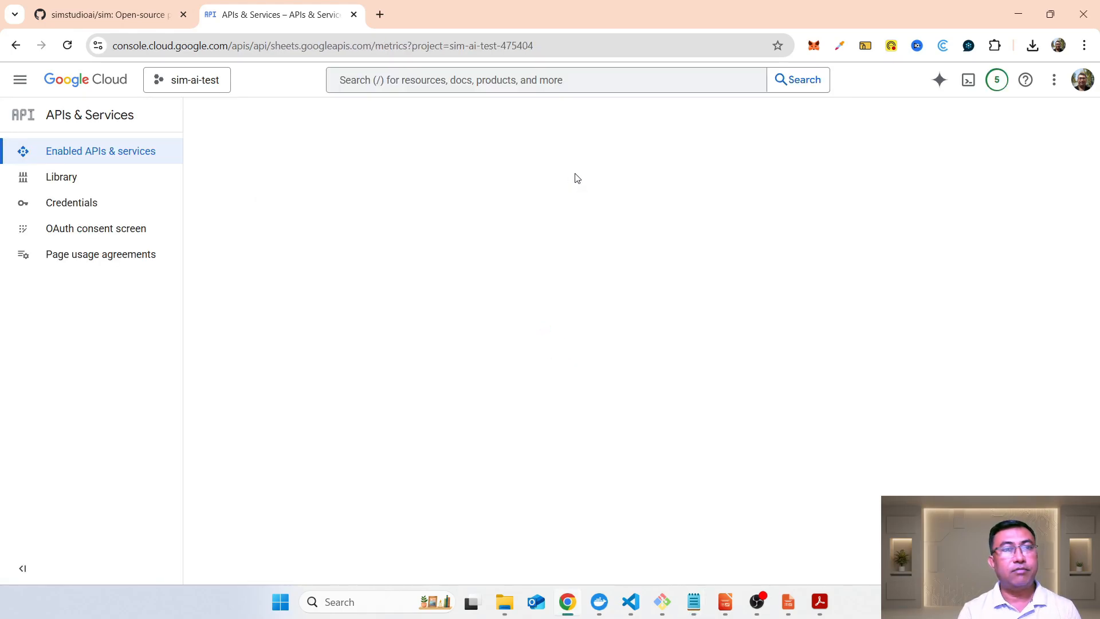
{"action": "left_click", "coordinate": [73, 187]}
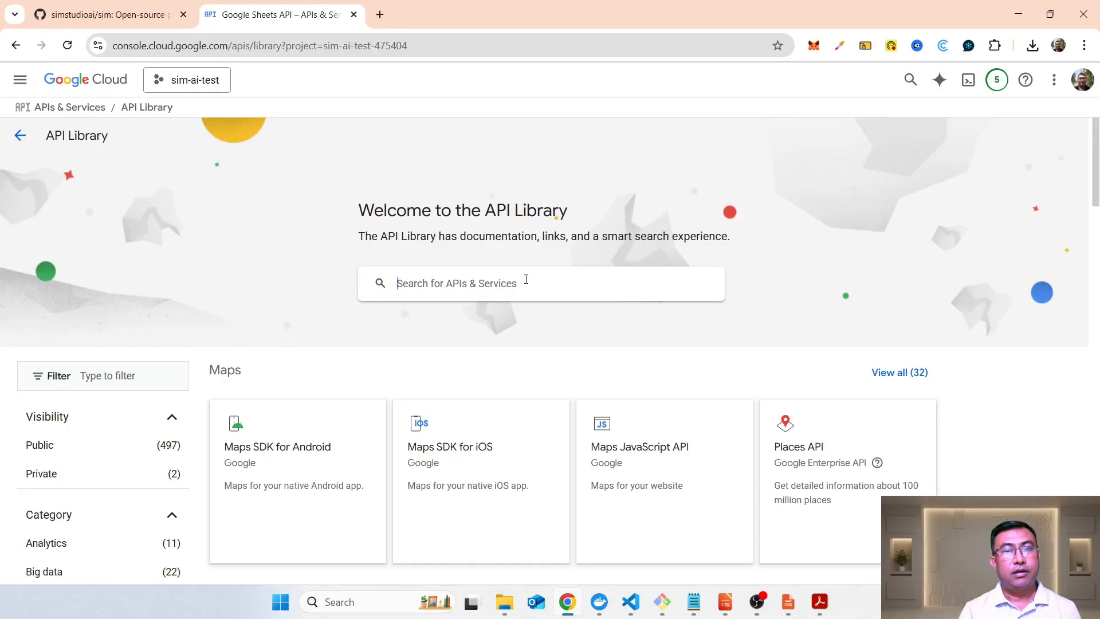
{"action": "left_click", "coordinate": [526, 279]}
{"action": "type", "text": "goog"}
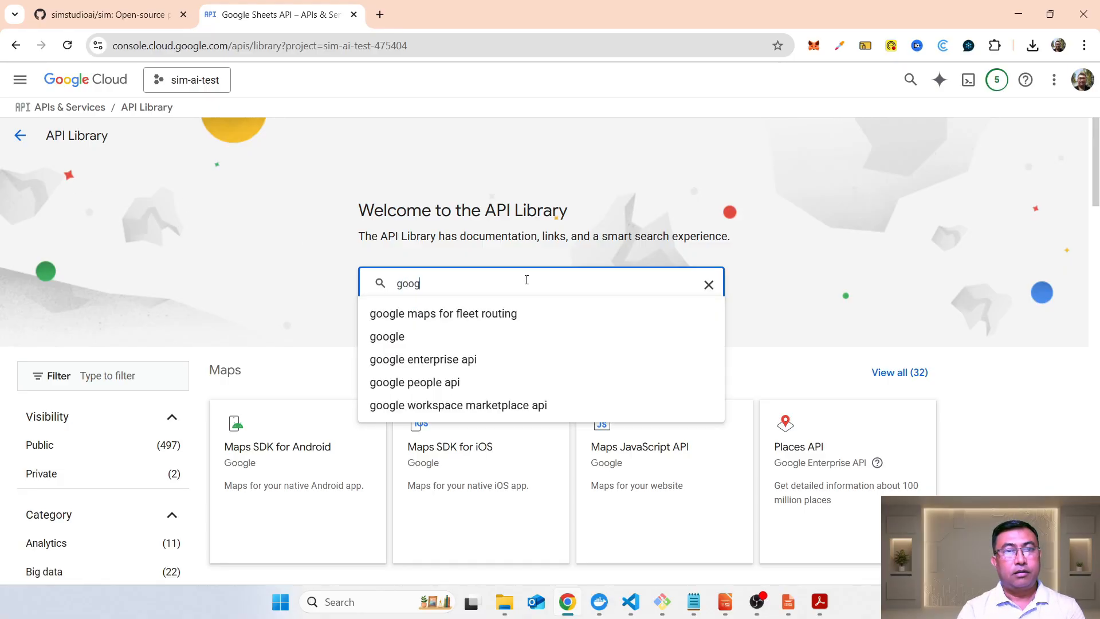
{"action": "type", "text": "le forms"}
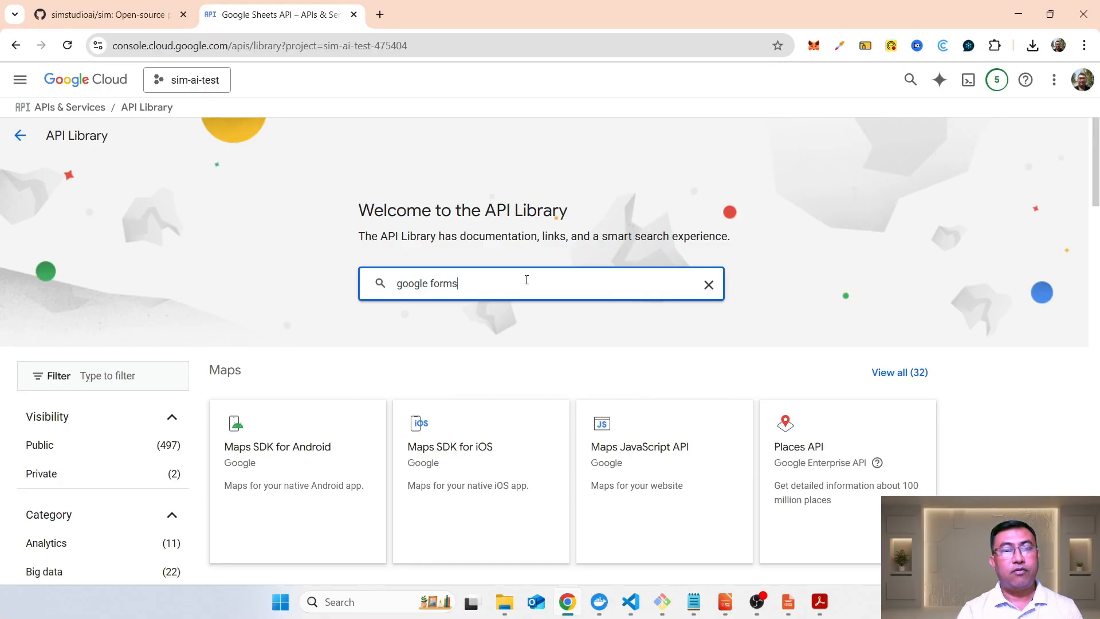
{"action": "left_click", "coordinate": [407, 321]}
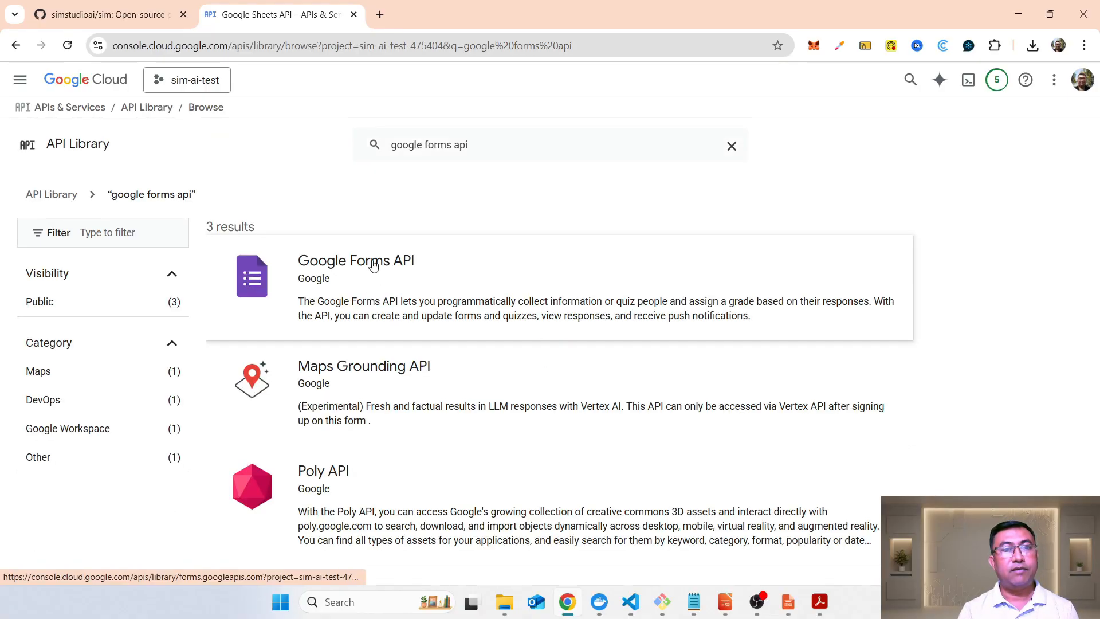
{"action": "left_click", "coordinate": [373, 262]}
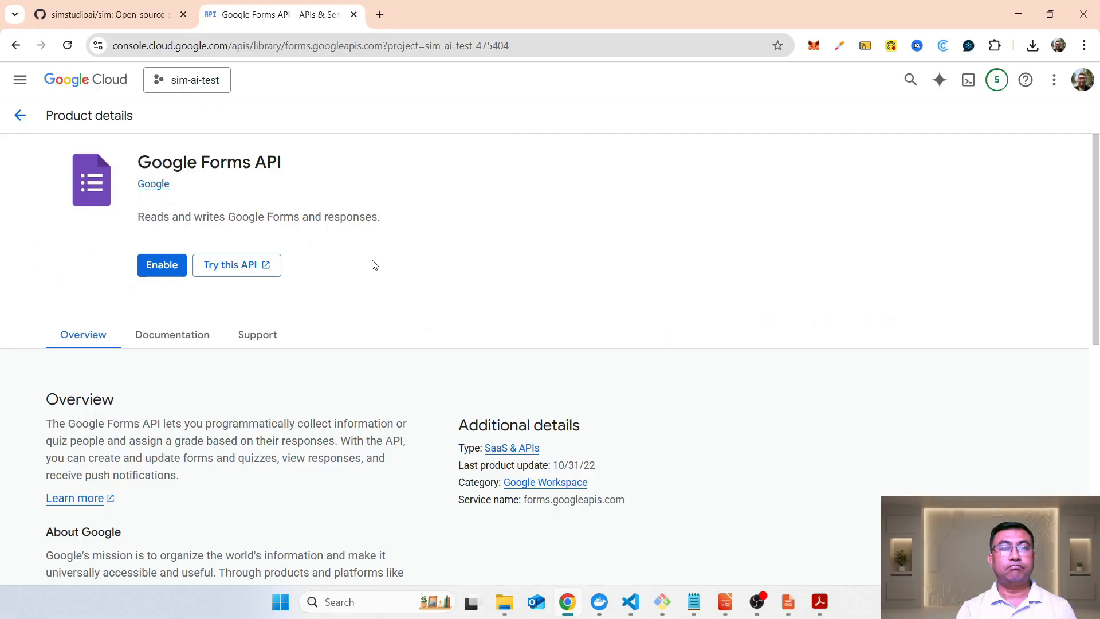
{"action": "left_click", "coordinate": [148, 324]}
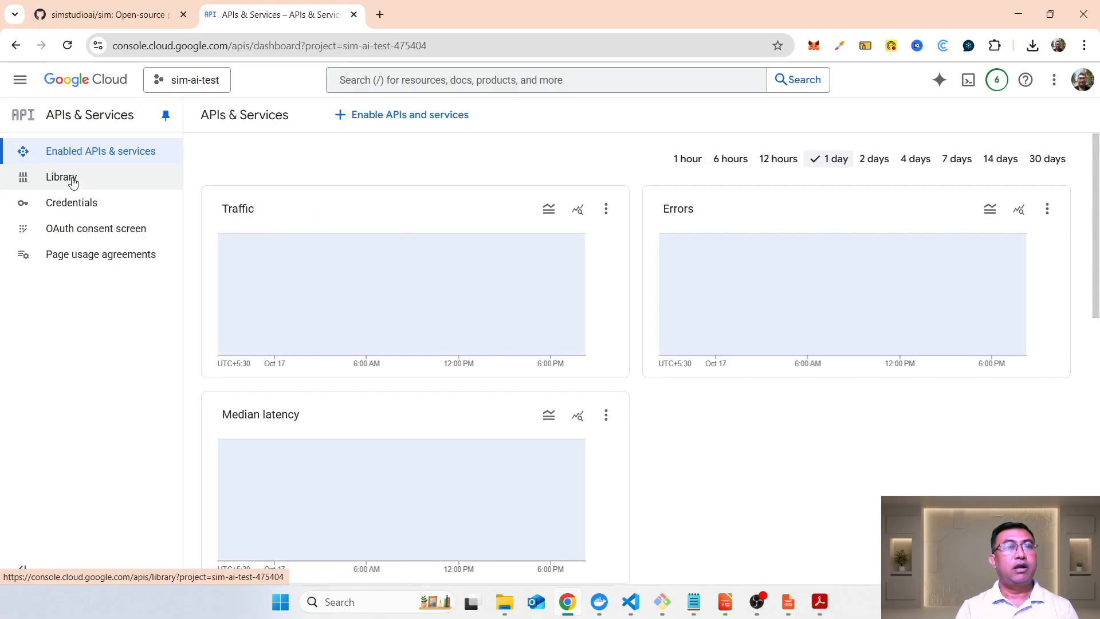
- Check the Notepad URI list, find the Google Calendar API with a "google calendar api" library search, and enable it
{"action": "left_click", "coordinate": [73, 182]}
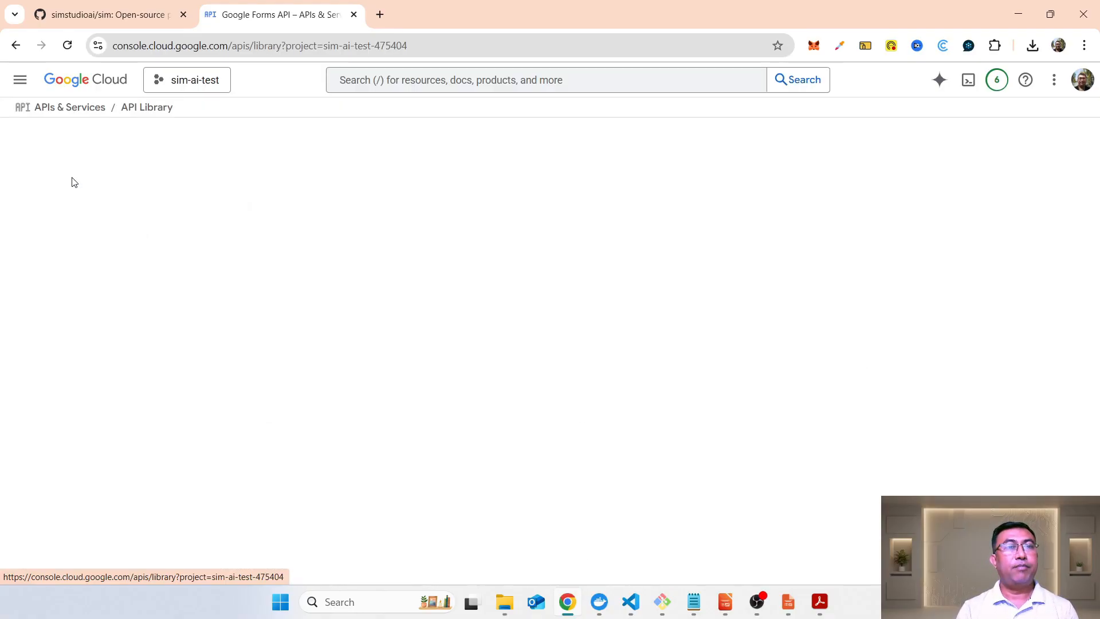
{"action": "key", "text": "alt+Tab"}
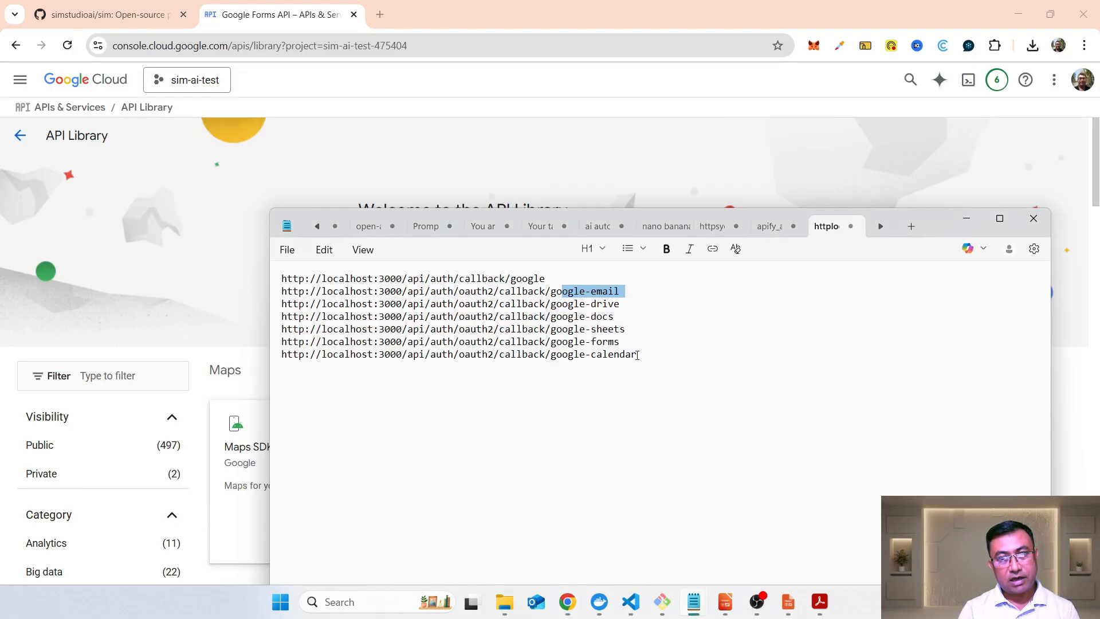
{"action": "left_click", "coordinate": [442, 160]}
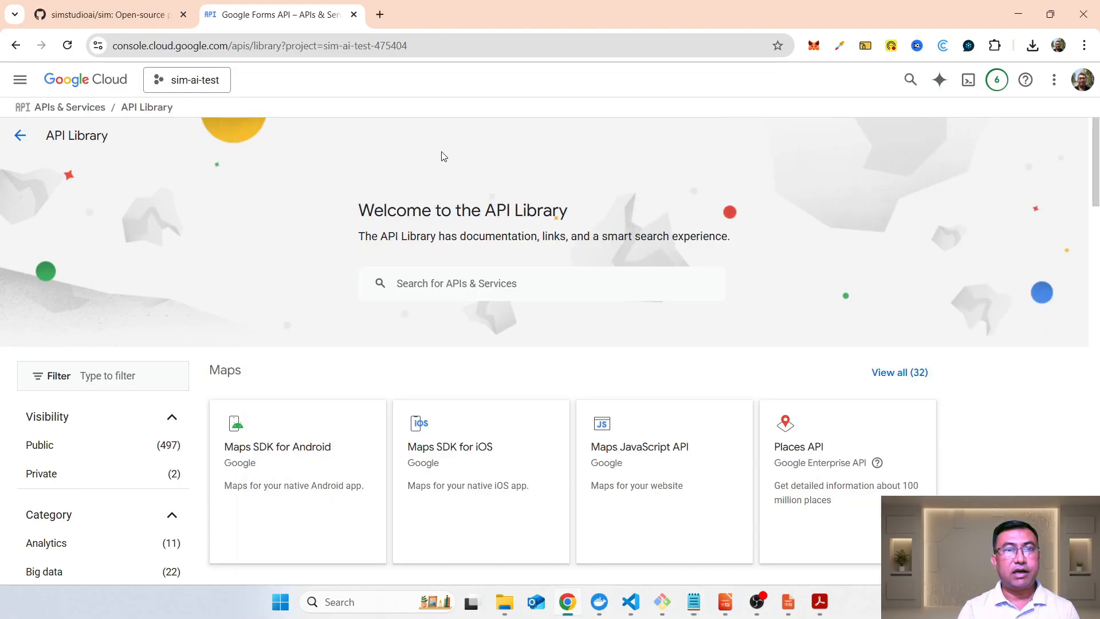
{"action": "left_click", "coordinate": [455, 286]}
{"action": "type", "text": "google "}
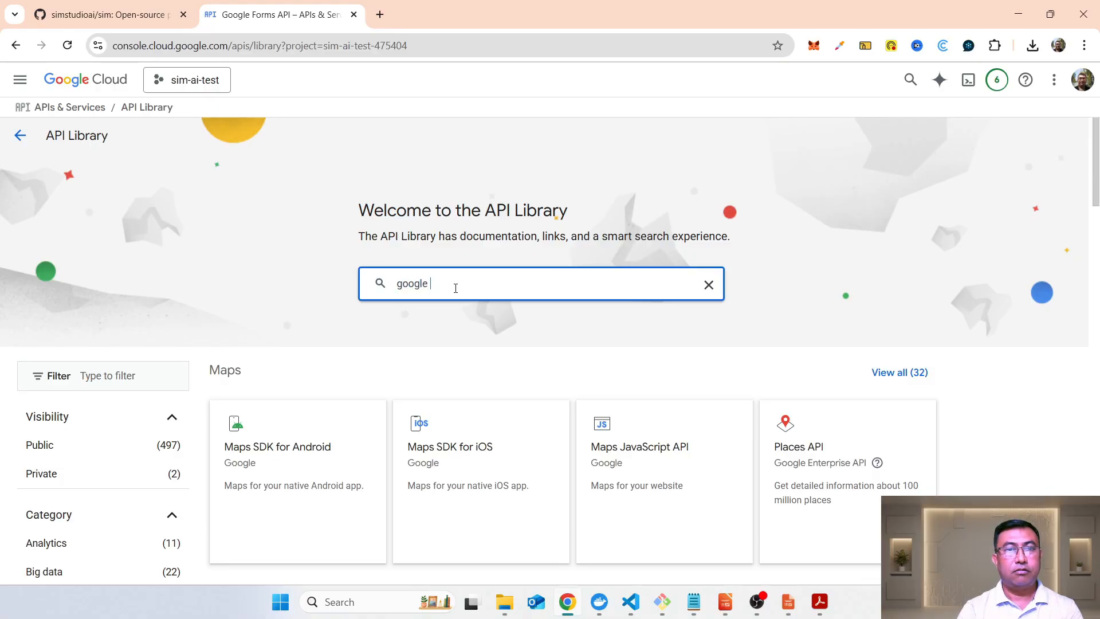
{"action": "type", "text": "cal"}
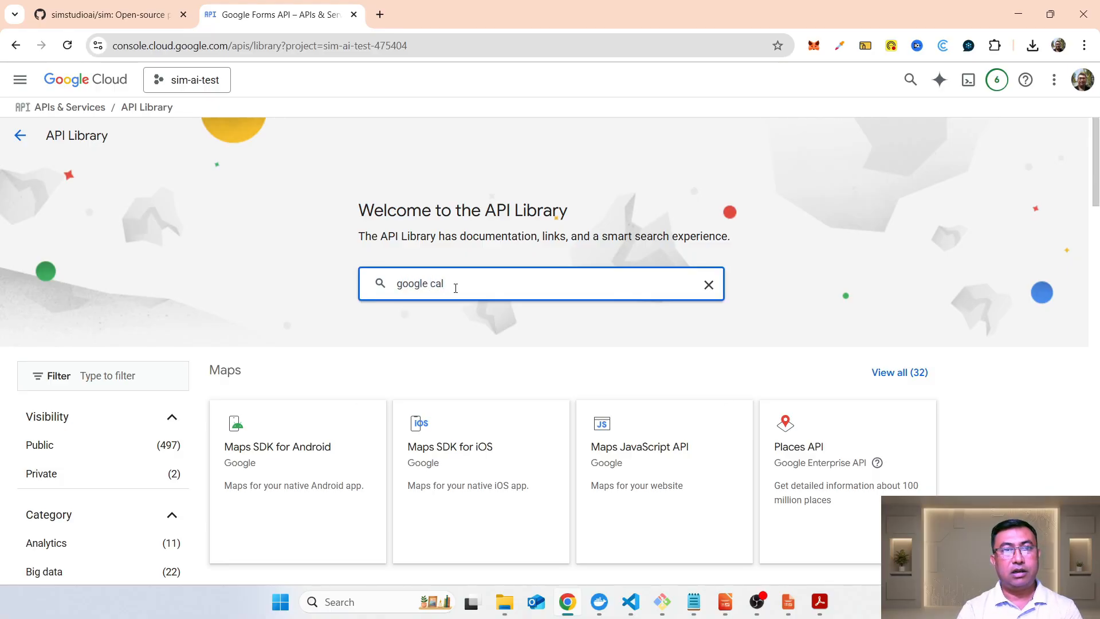
{"action": "left_click", "coordinate": [446, 318]}
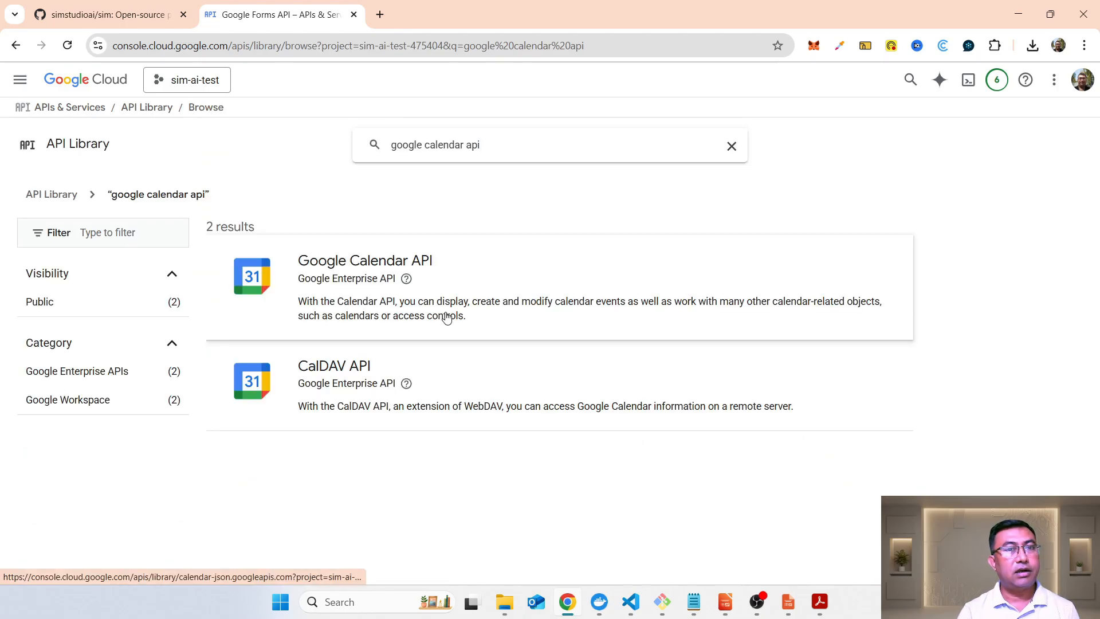
{"action": "left_click", "coordinate": [338, 271]}
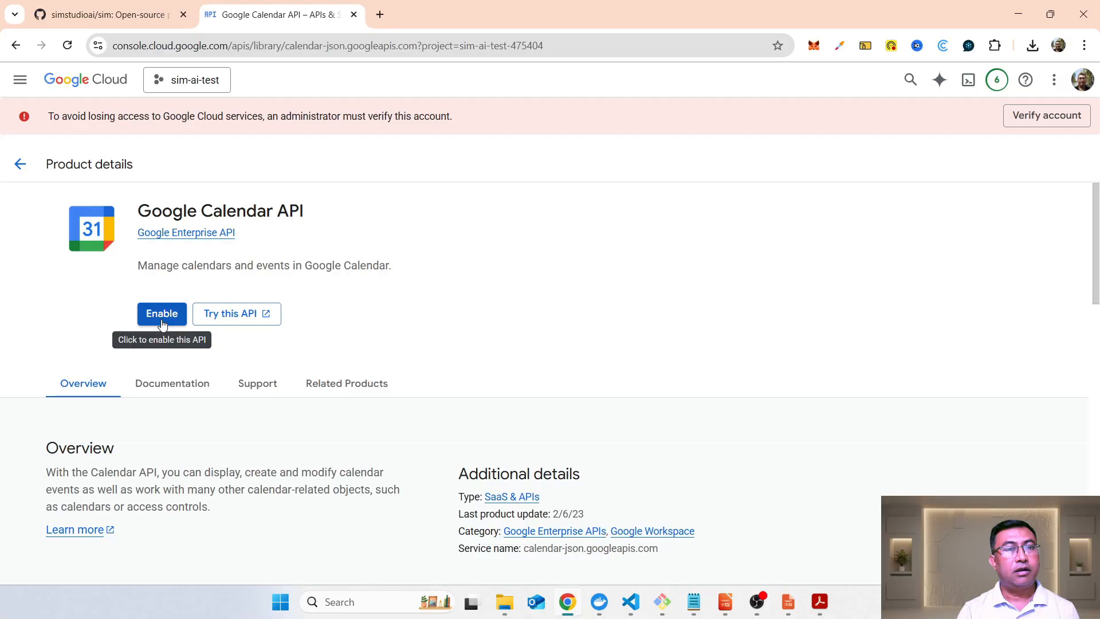
{"action": "left_click", "coordinate": [163, 315]}
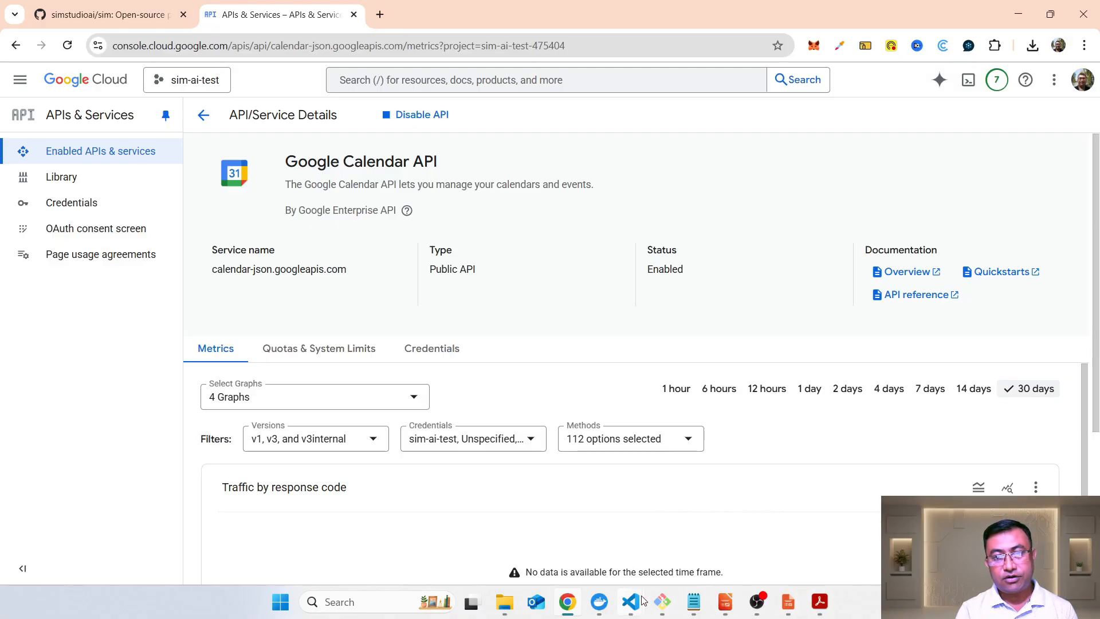
- Switch to VS Code and open the .env file in the apps/sim folder at its first lines
{"action": "mouse_move", "coordinate": [631, 601]}
{"action": "left_click", "coordinate": [639, 555]}
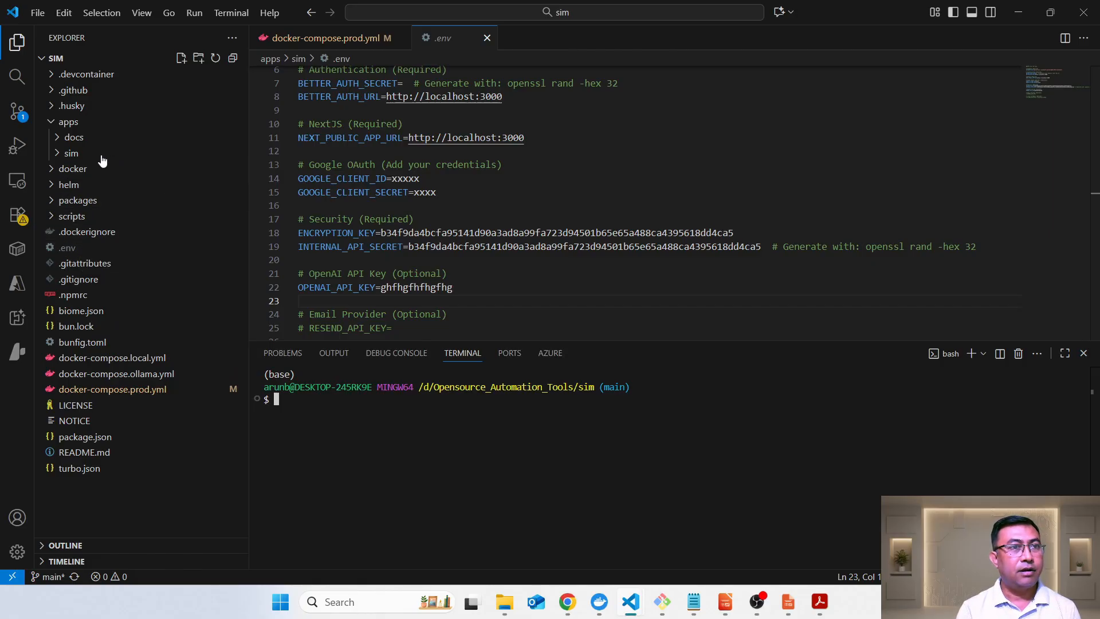
{"action": "left_click", "coordinate": [58, 153]}
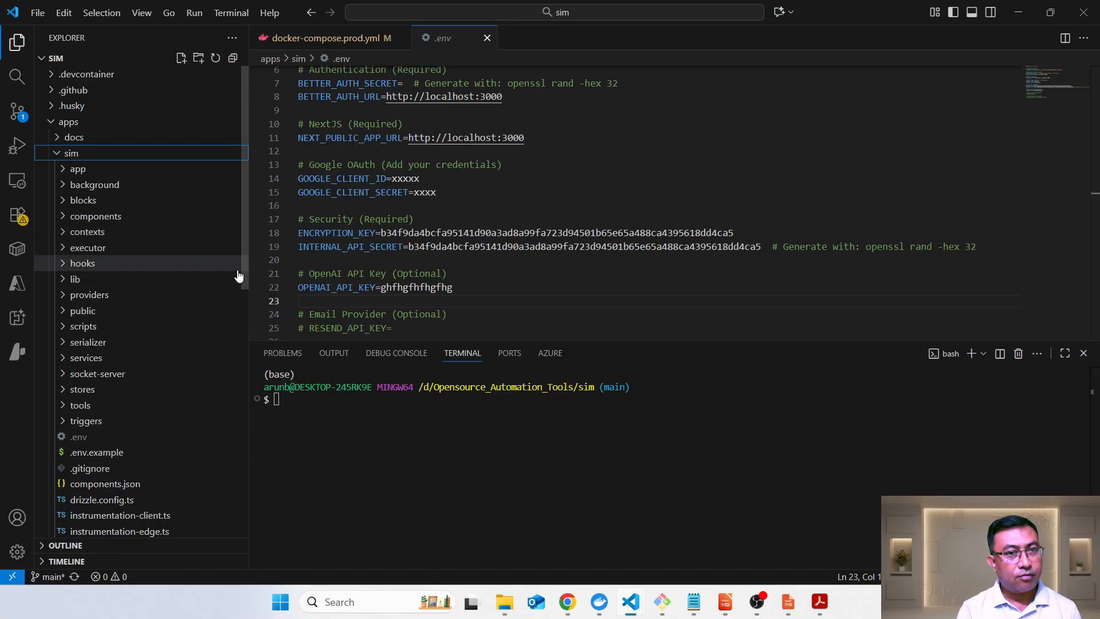
{"action": "scroll", "coordinate": [244, 276], "scroll_direction": "down", "scroll_amount": 3}
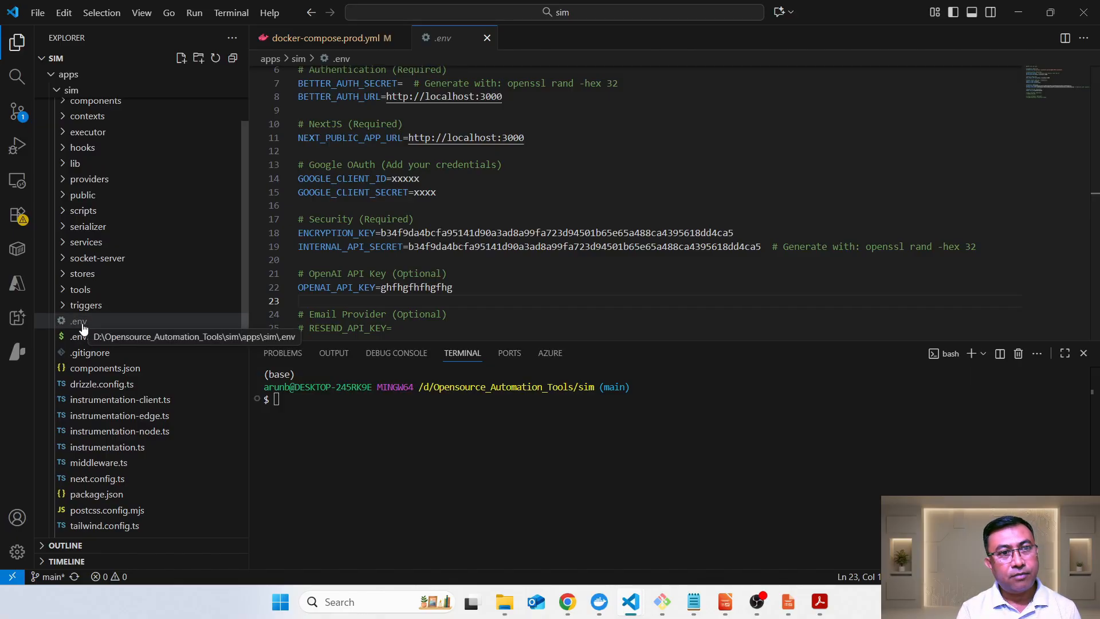
{"action": "left_click", "coordinate": [83, 326]}
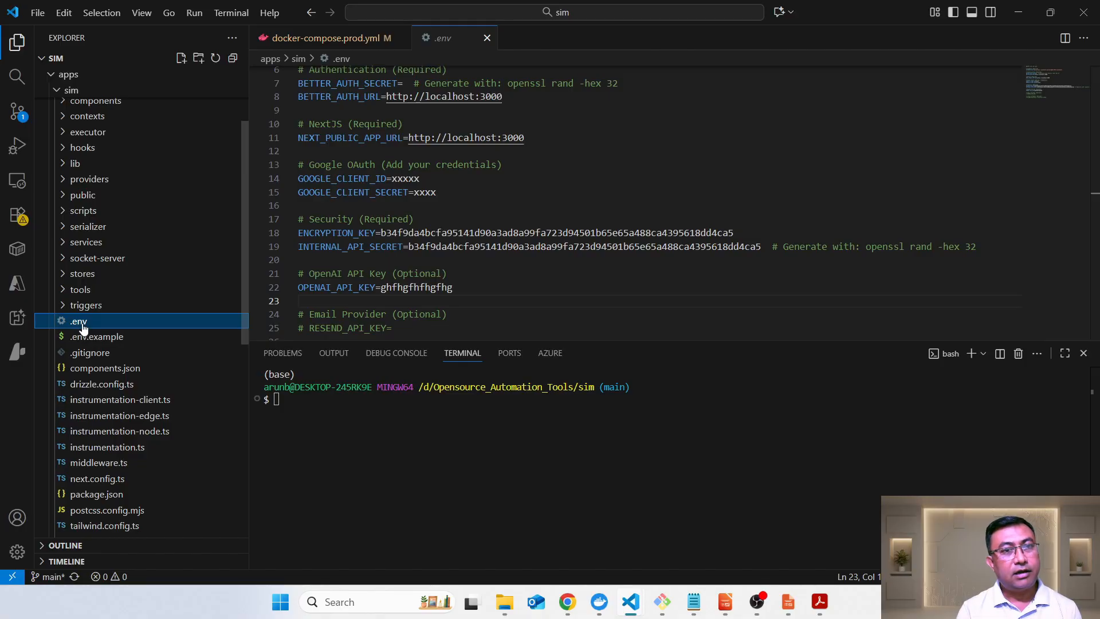
{"action": "scroll", "coordinate": [683, 168], "scroll_direction": "up", "scroll_amount": 2}
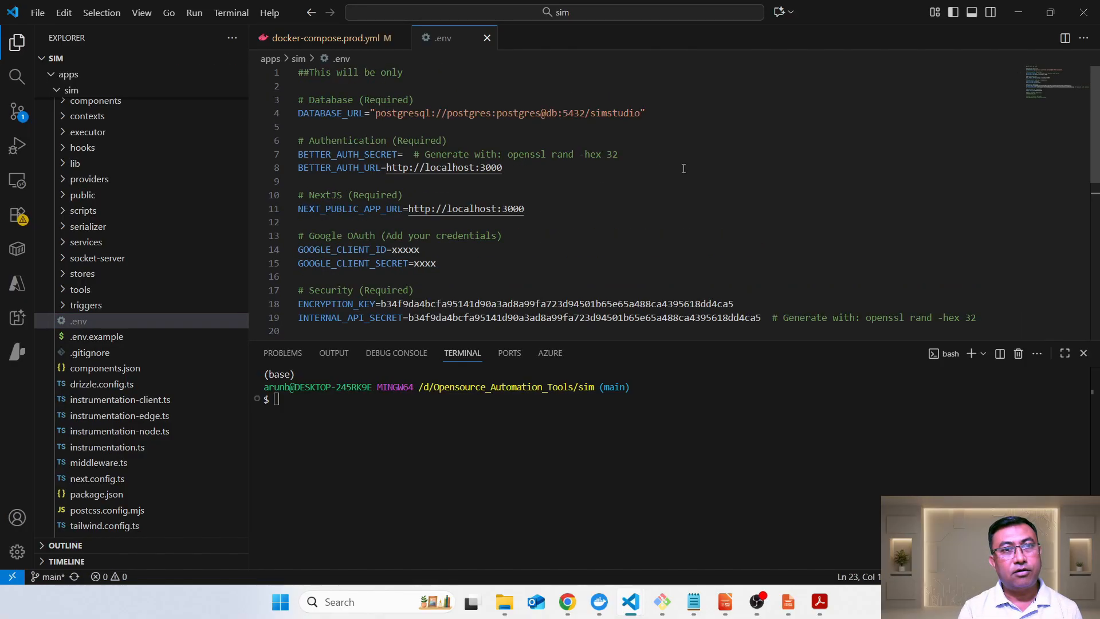
{"action": "scroll", "coordinate": [683, 168], "scroll_direction": "down", "scroll_amount": 1}
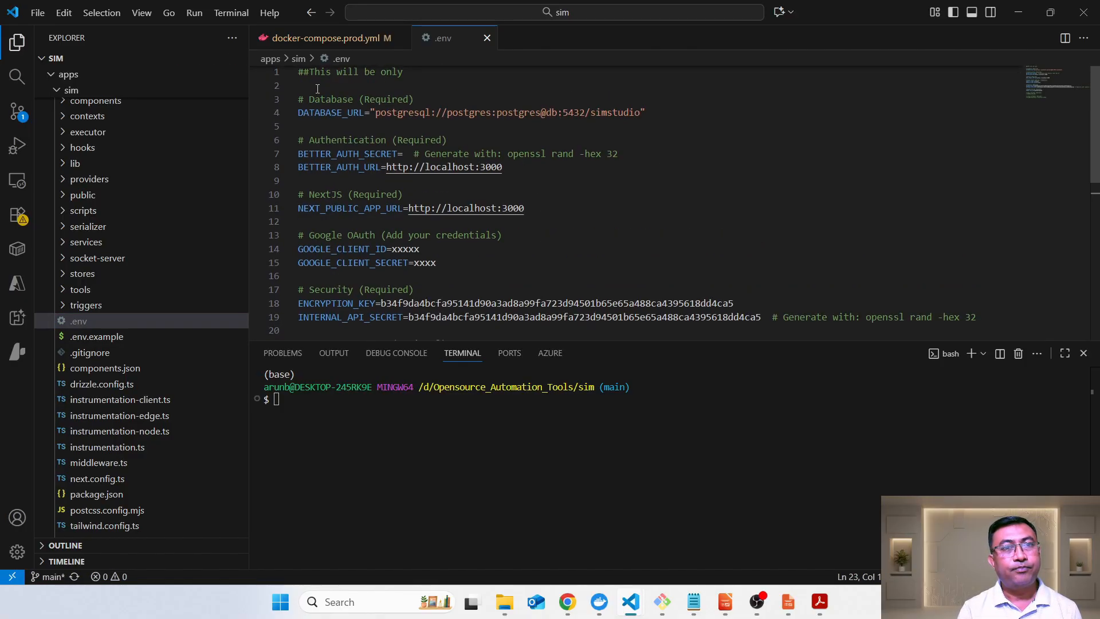
- Complete the comment on line 1 of .env to read "##This will be only required when you run it using bun or npx"
{"action": "left_click", "coordinate": [460, 72]}
{"action": "type", "text": "requi"}
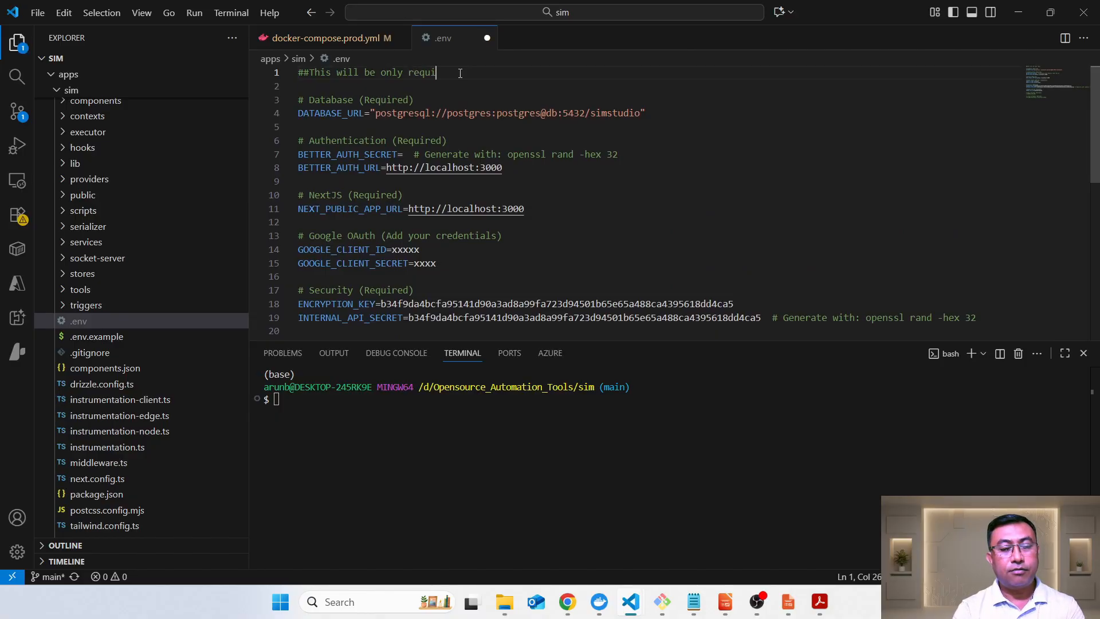
{"action": "type", "text": "red when "}
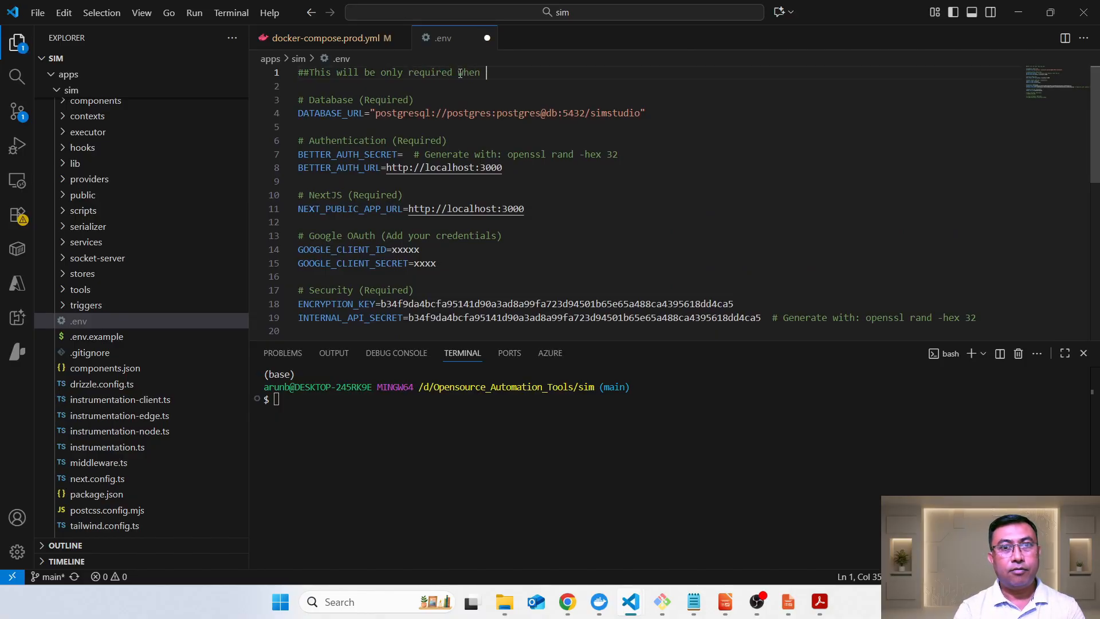
{"action": "type", "text": "you run"}
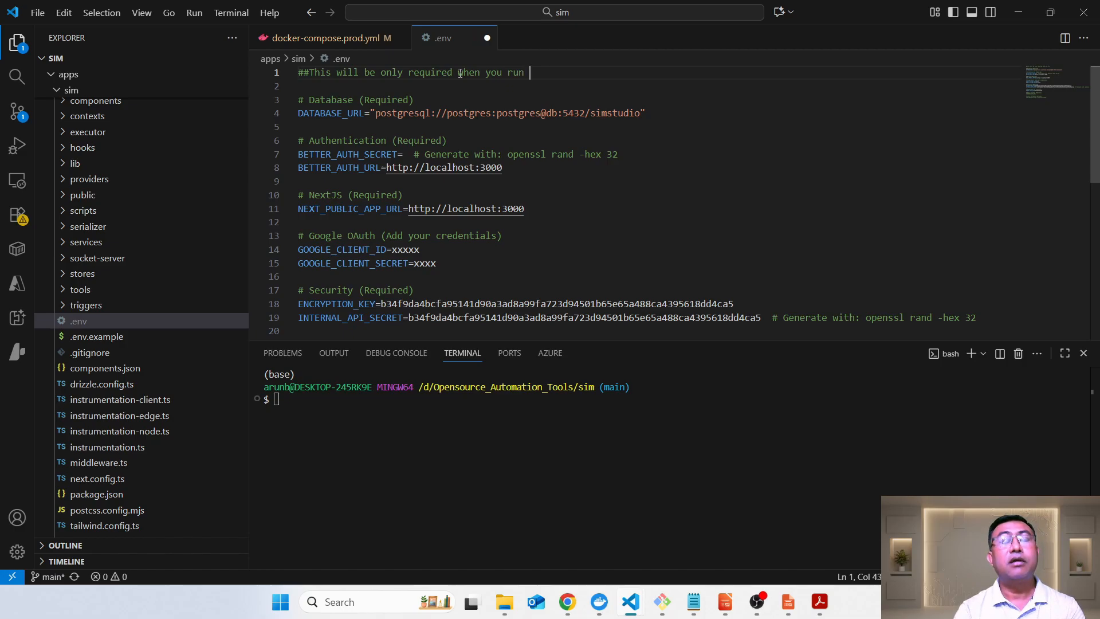
{"action": "type", "text": " it using "}
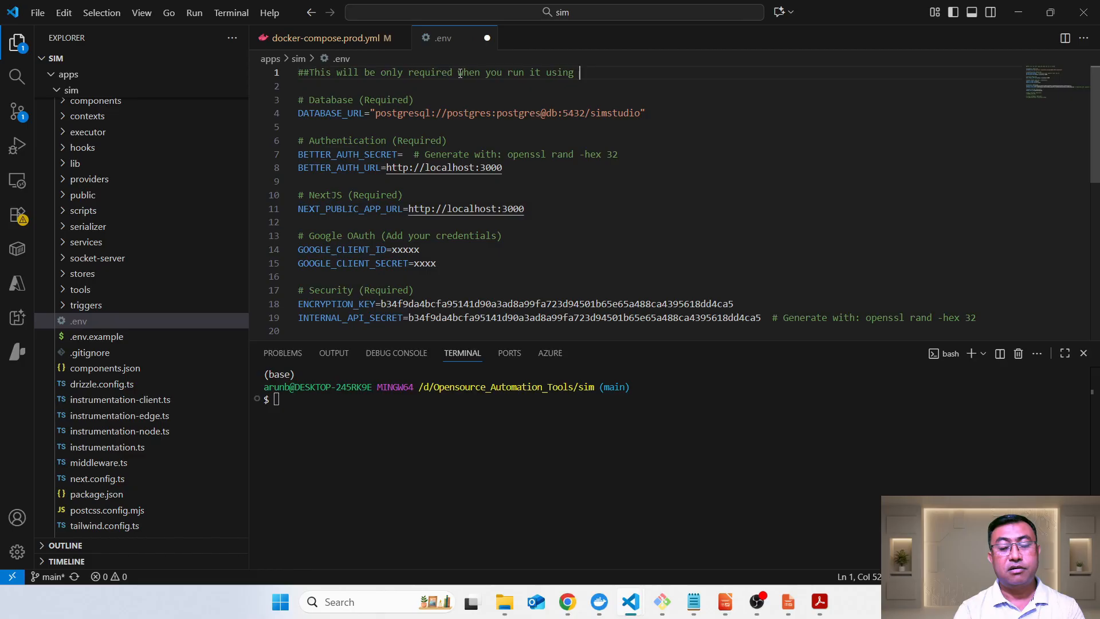
{"action": "type", "text": "bun o"}
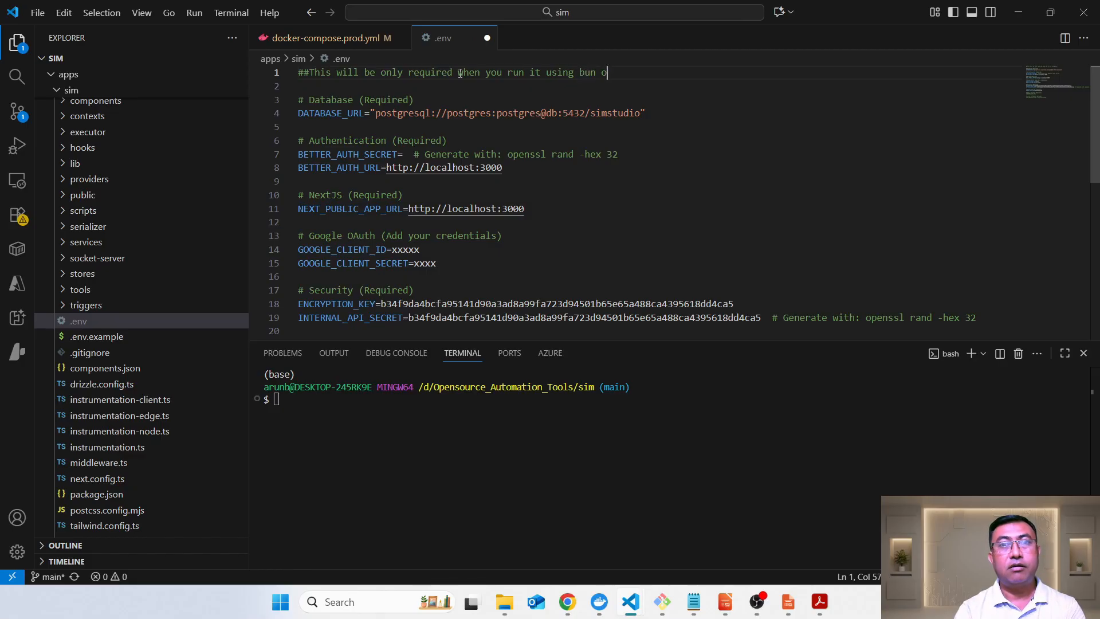
{"action": "type", "text": "r npx"}
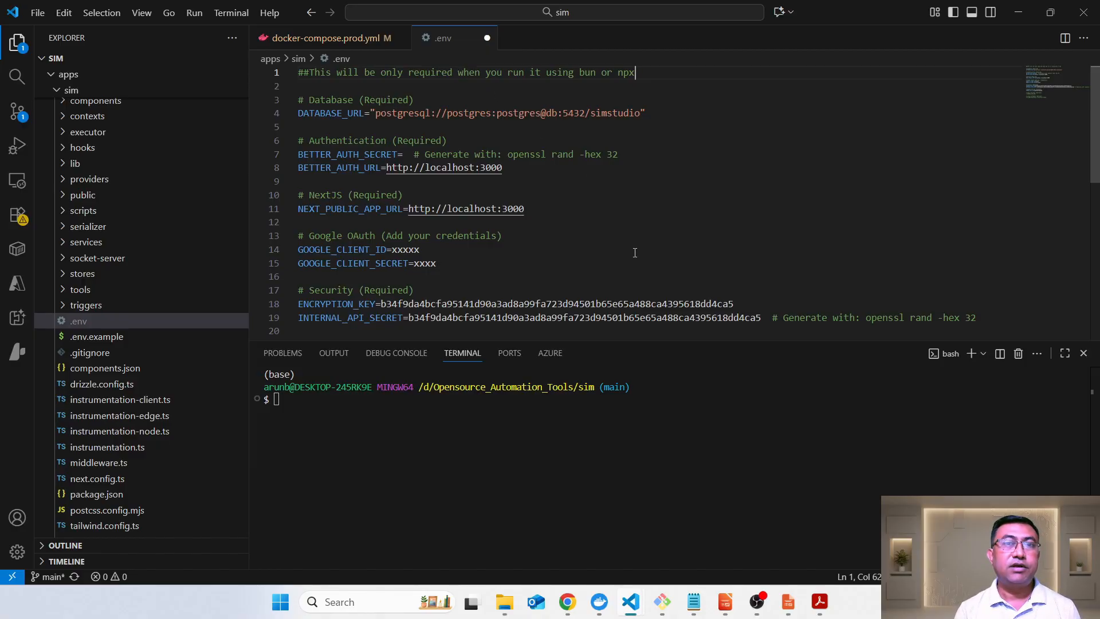
- Review the project's docker-compose files and the Google OAuth, ENCRYPTION_KEY and INTERNAL_API_SECRET entries in the .env file
{"action": "scroll", "coordinate": [167, 421], "scroll_direction": "down", "scroll_amount": 7}
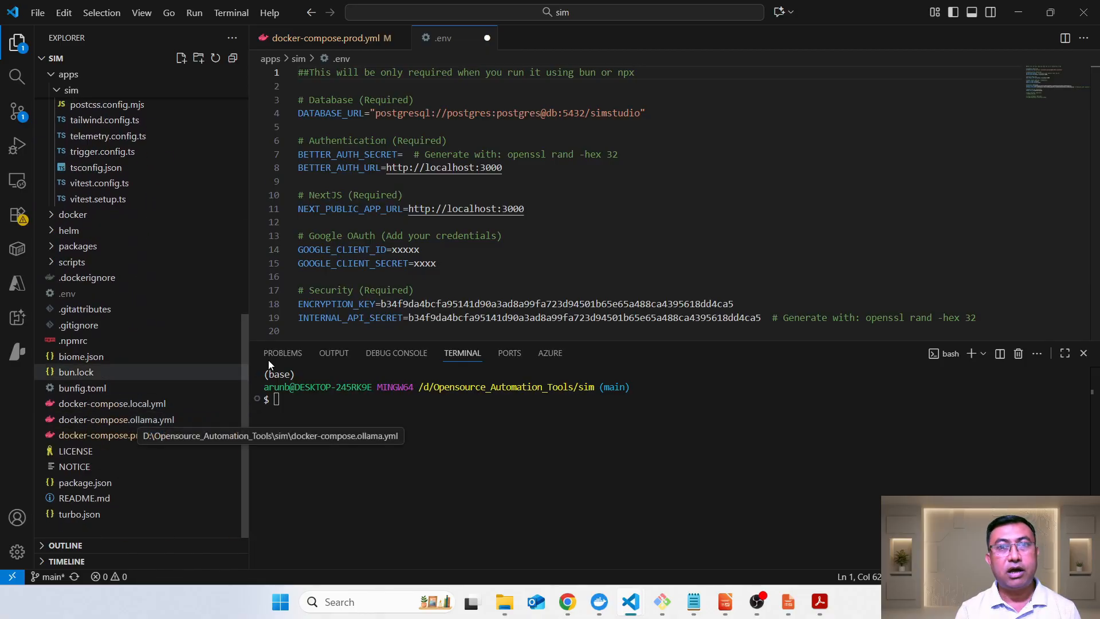
{"action": "left_click", "coordinate": [638, 202]}
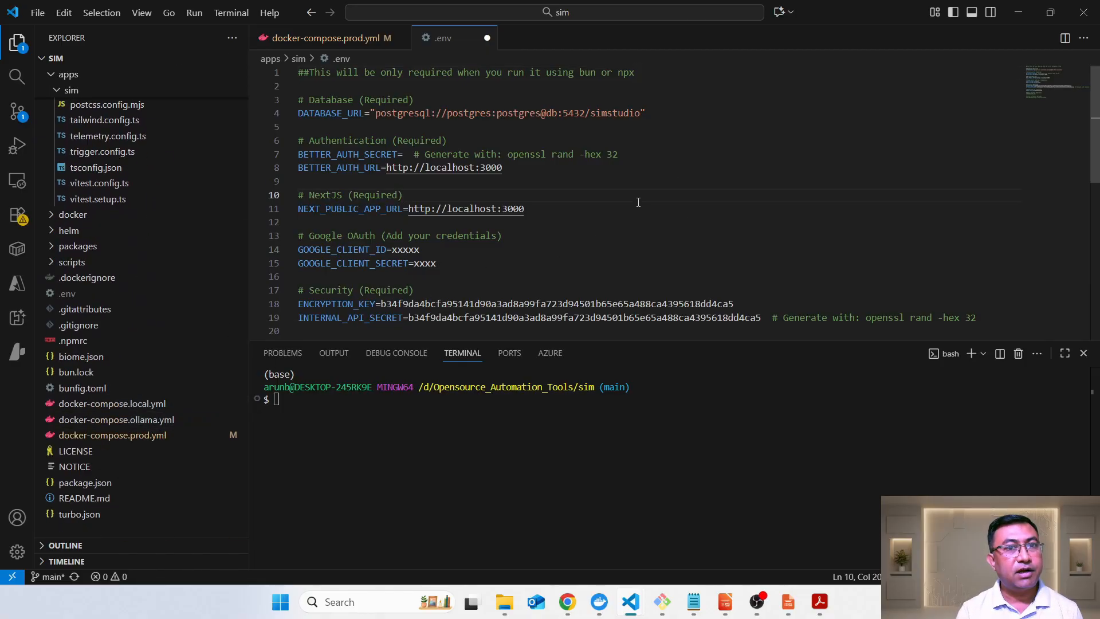
{"action": "scroll", "coordinate": [666, 303], "scroll_direction": "down", "scroll_amount": 2}
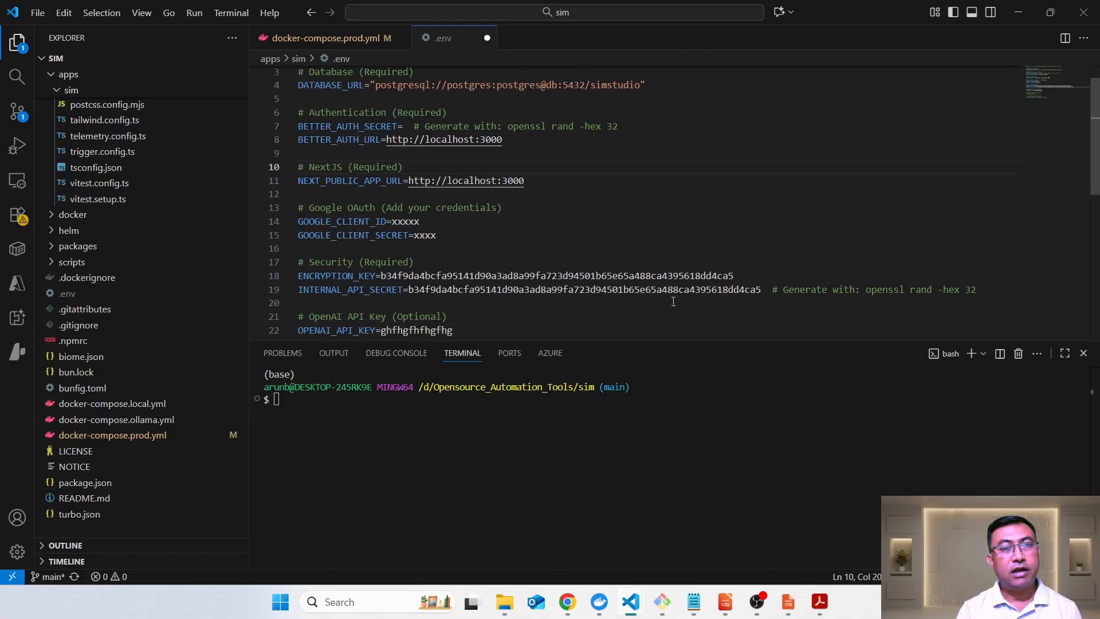
{"action": "left_click_drag", "start_coordinate": [299, 189], "coordinate": [501, 222]}
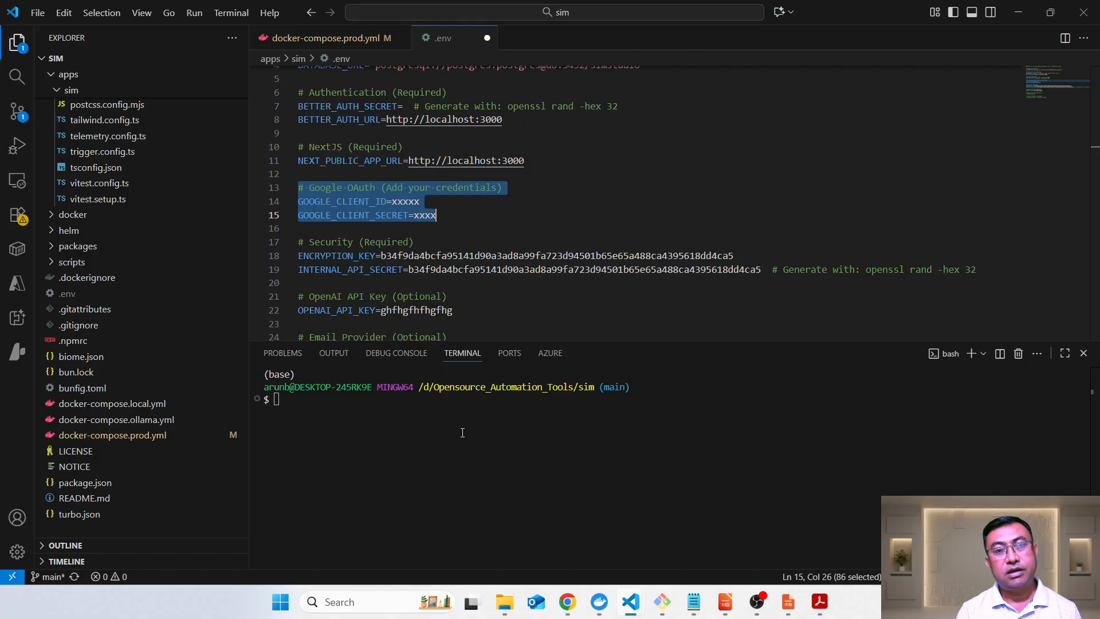
{"action": "left_click", "coordinate": [541, 241]}
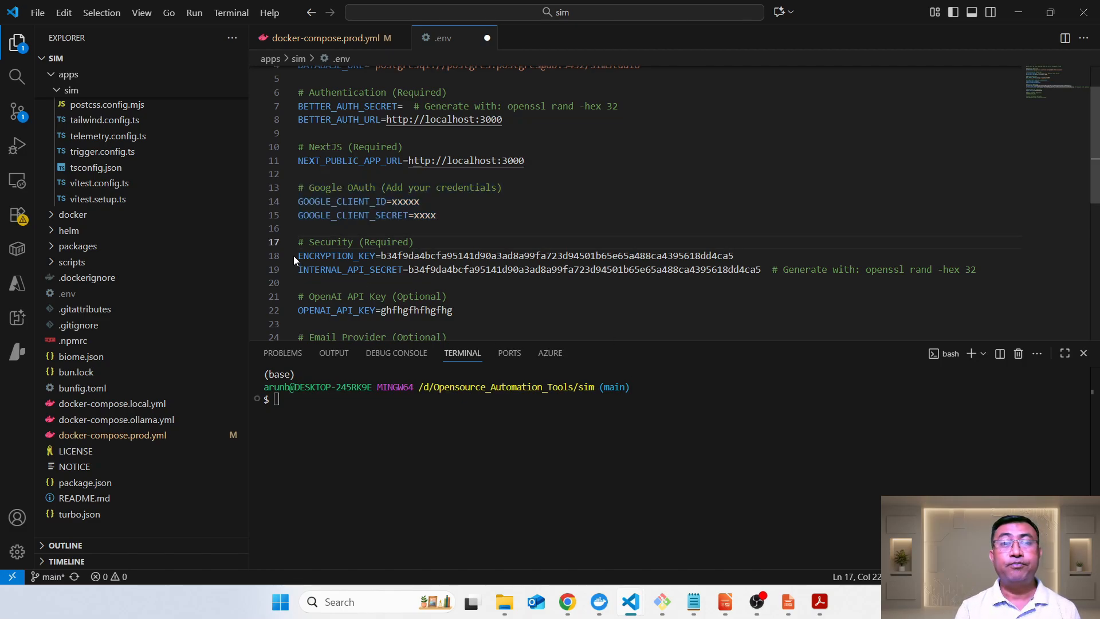
{"action": "double_click", "coordinate": [321, 256]}
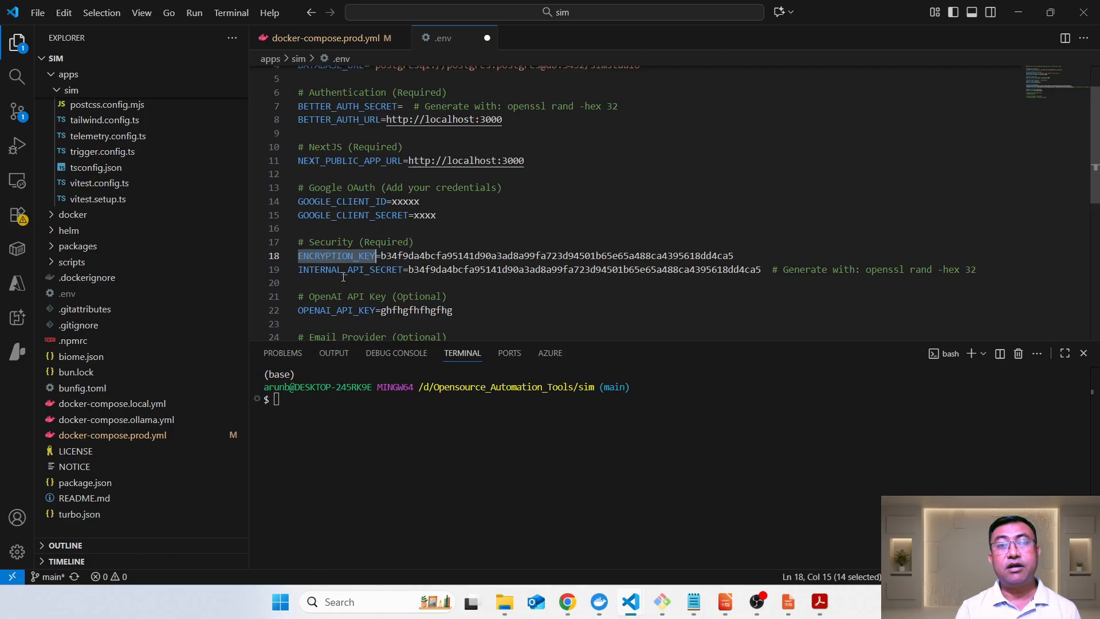
{"action": "double_click", "coordinate": [344, 275]}
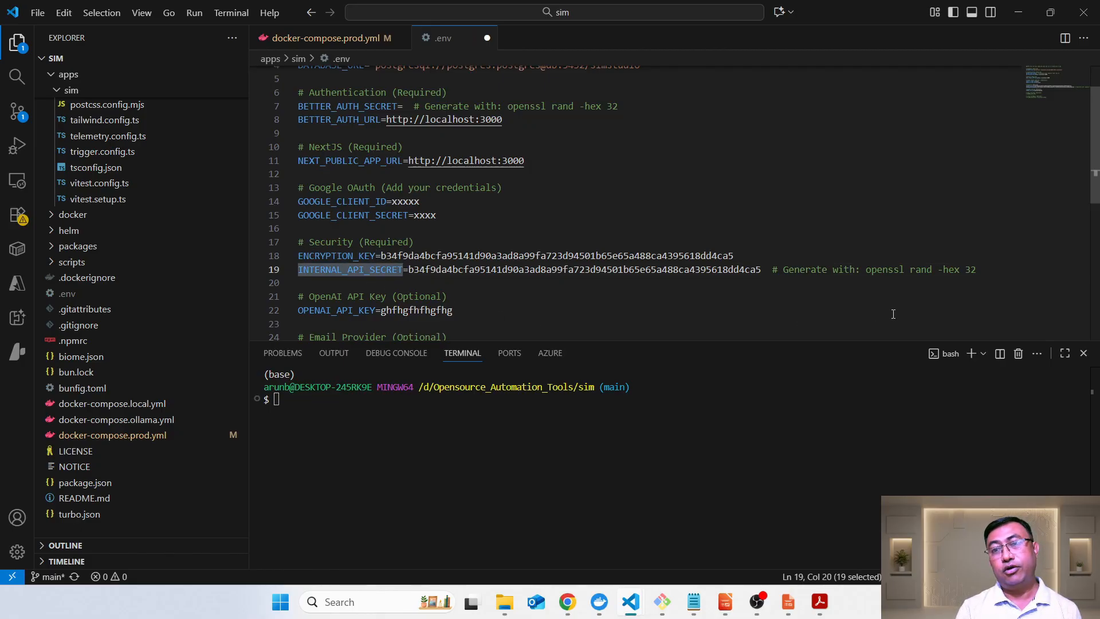
- Copy the "openssl rand -hex 32" command from .env, run it in Git Bash to generate a key, and return to VS Code
{"action": "left_click_drag", "start_coordinate": [865, 272], "coordinate": [978, 272]}
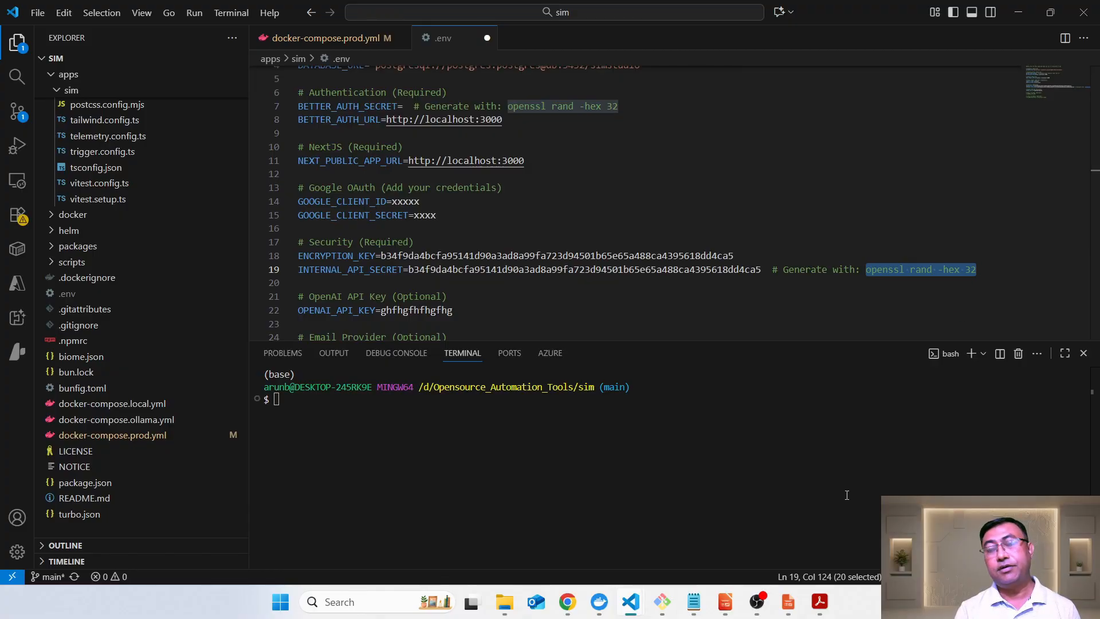
{"action": "left_click", "coordinate": [662, 601]}
{"action": "right_click", "coordinate": [580, 332]}
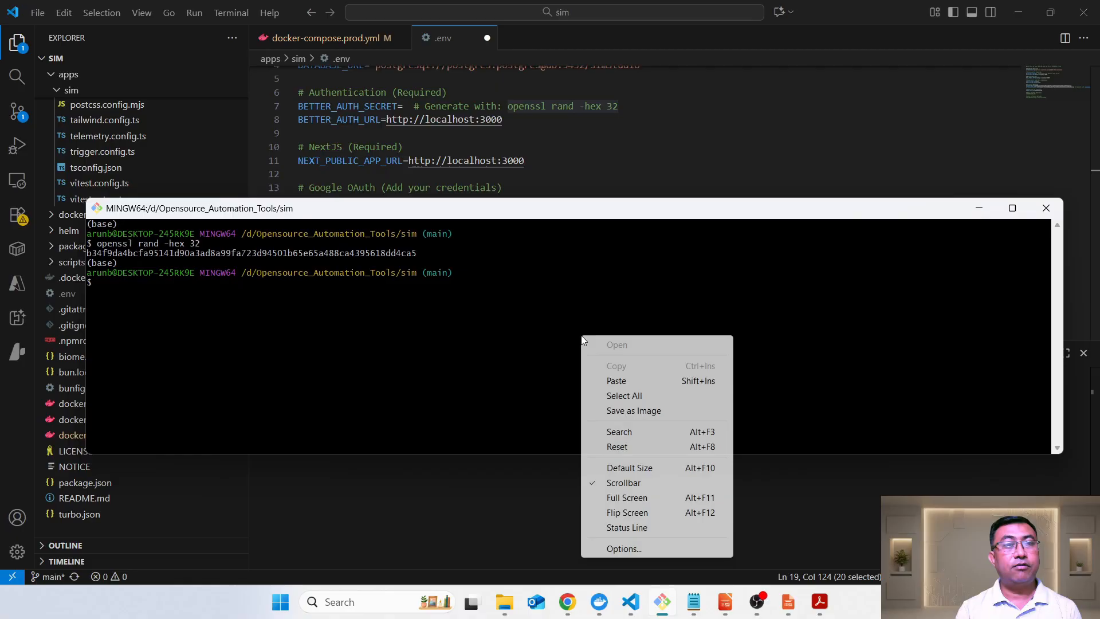
{"action": "left_click", "coordinate": [632, 381]}
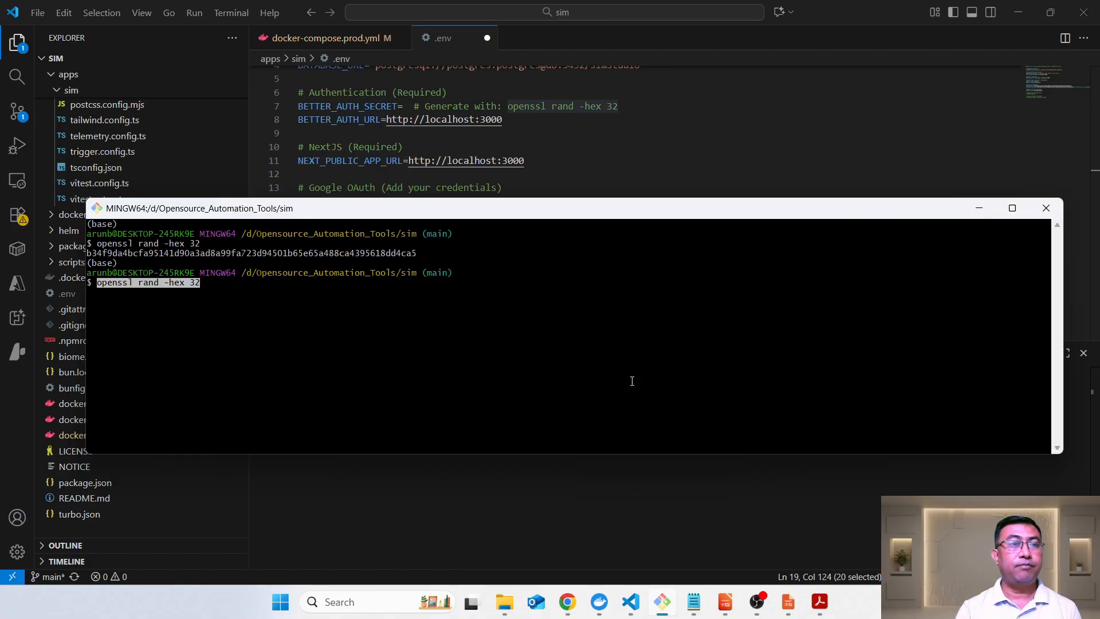
{"action": "key", "text": "Return"}
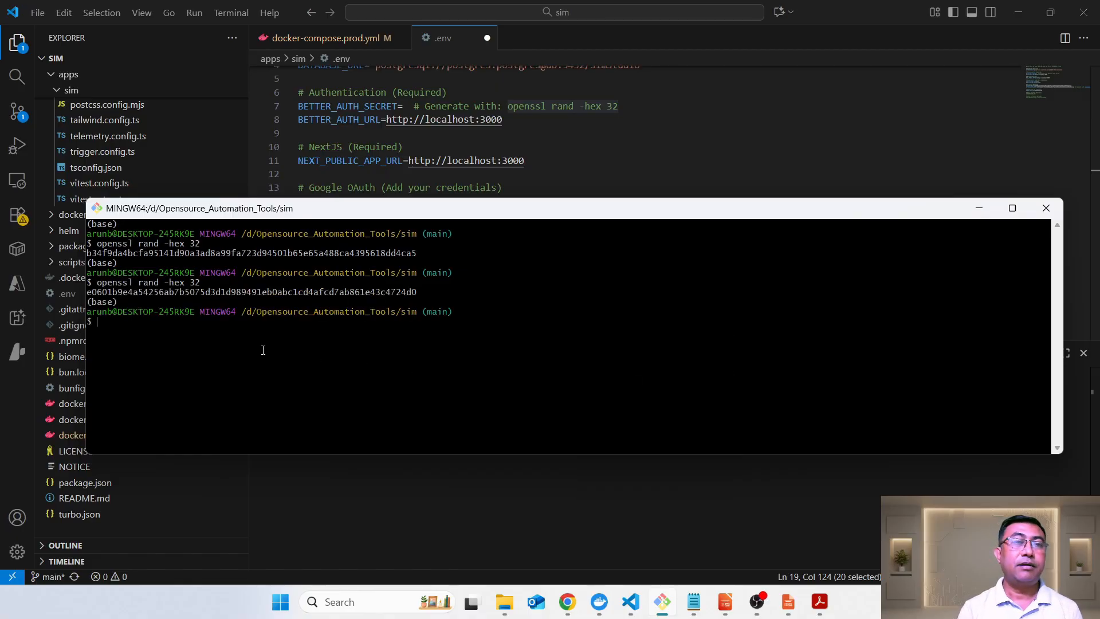
{"action": "mouse_move", "coordinate": [420, 294]}
{"action": "left_mouse_down"}
{"action": "mouse_move", "coordinate": [86, 294]}
{"action": "mouse_move", "coordinate": [420, 293]}
{"action": "left_mouse_up"}
{"action": "key", "text": "alt+Tab"}
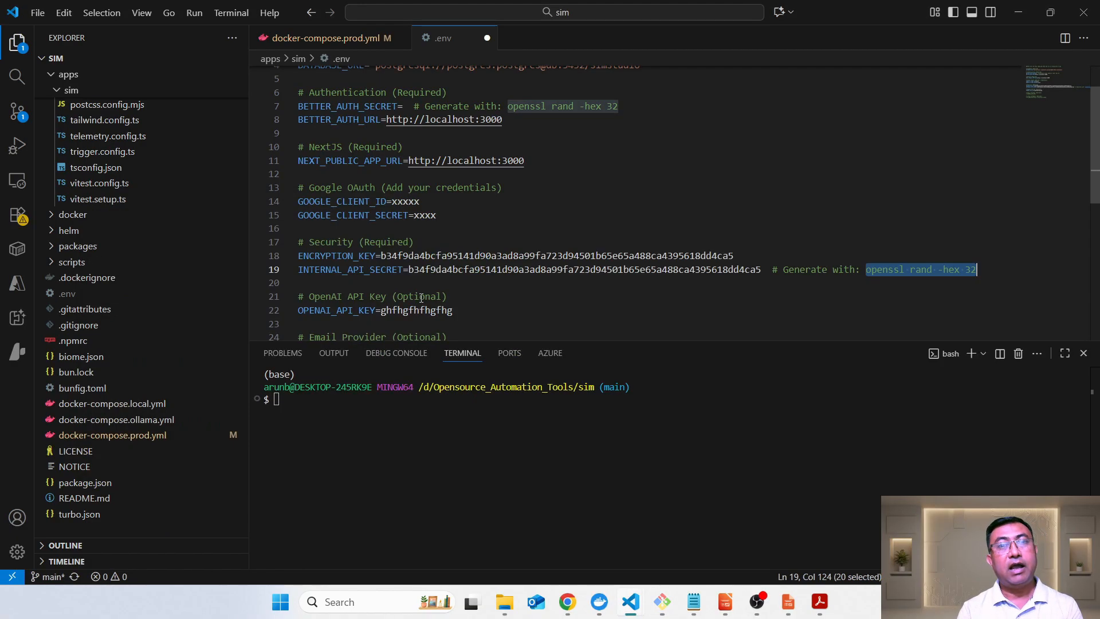
- Examine the ENCRYPTION_KEY and OPENAI_API_KEY entries in the .env file
{"action": "left_click", "coordinate": [460, 258]}
{"action": "left_click", "coordinate": [511, 314]}
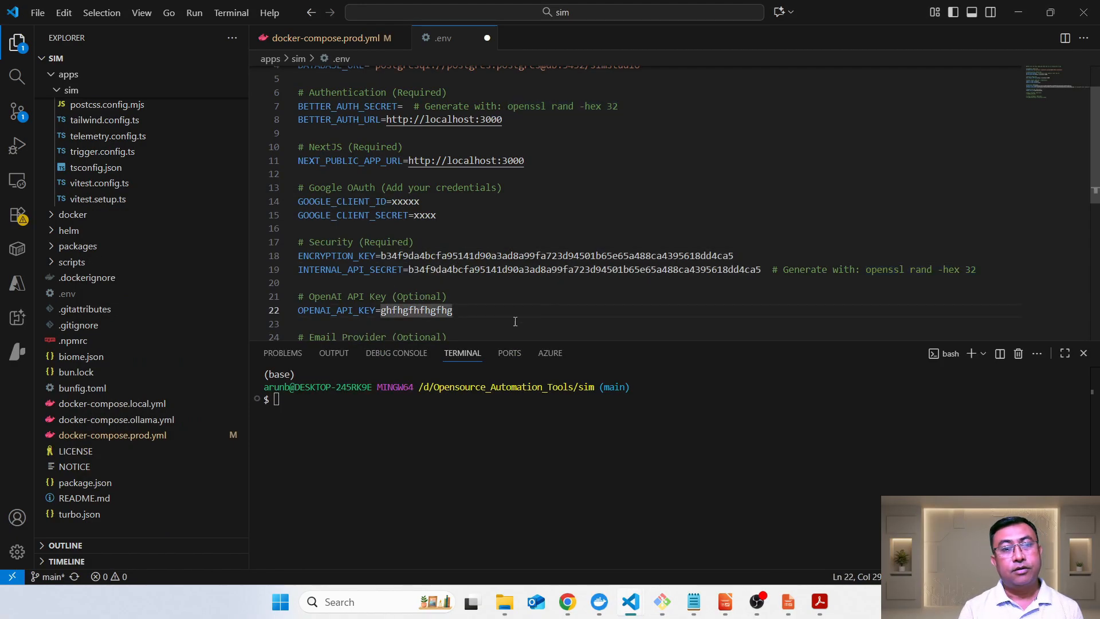
{"action": "double_click", "coordinate": [334, 311]}
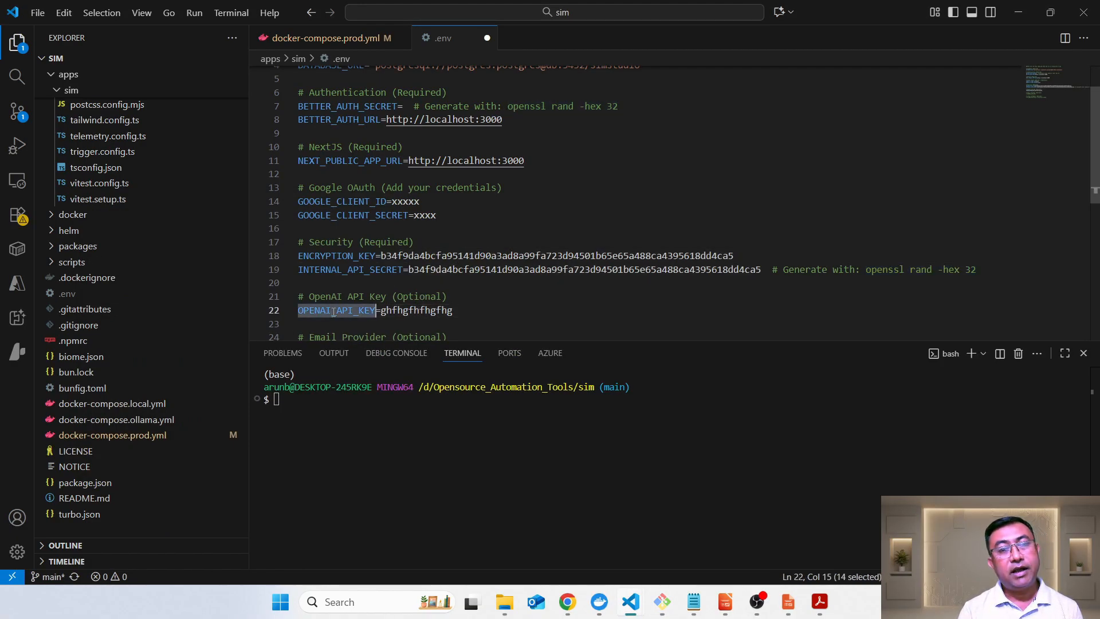
{"action": "double_click", "coordinate": [448, 310]}
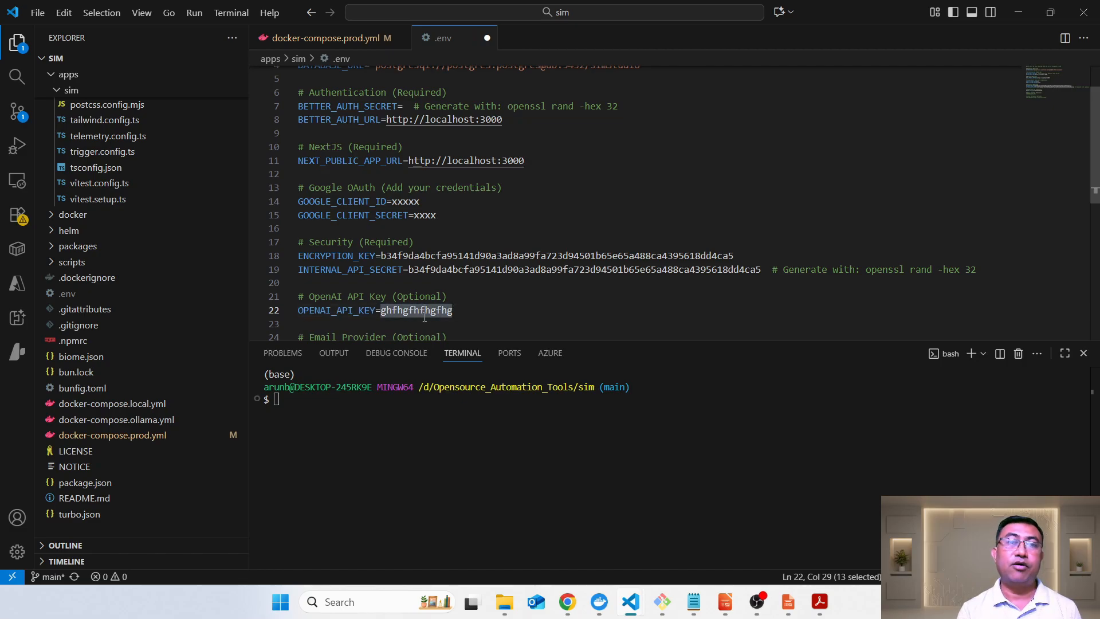
- Examine the GOOGLE_CLIENT_ID and GOOGLE_CLIENT_SECRET entries in .env and collapse the apps/sim folder in the file tree
{"action": "double_click", "coordinate": [398, 201]}
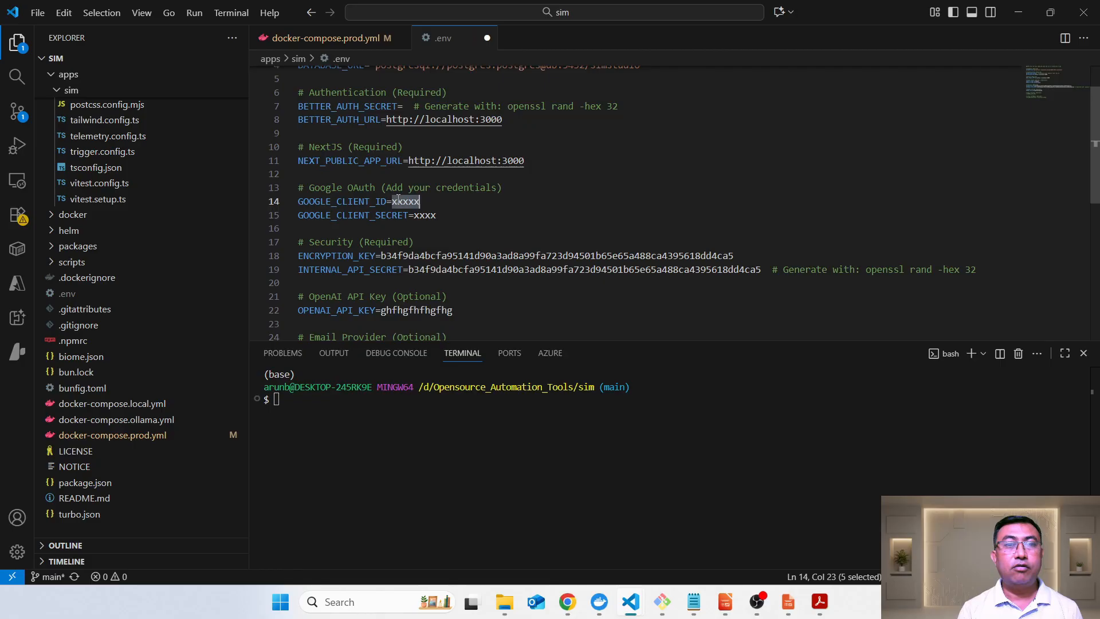
{"action": "double_click", "coordinate": [418, 215]}
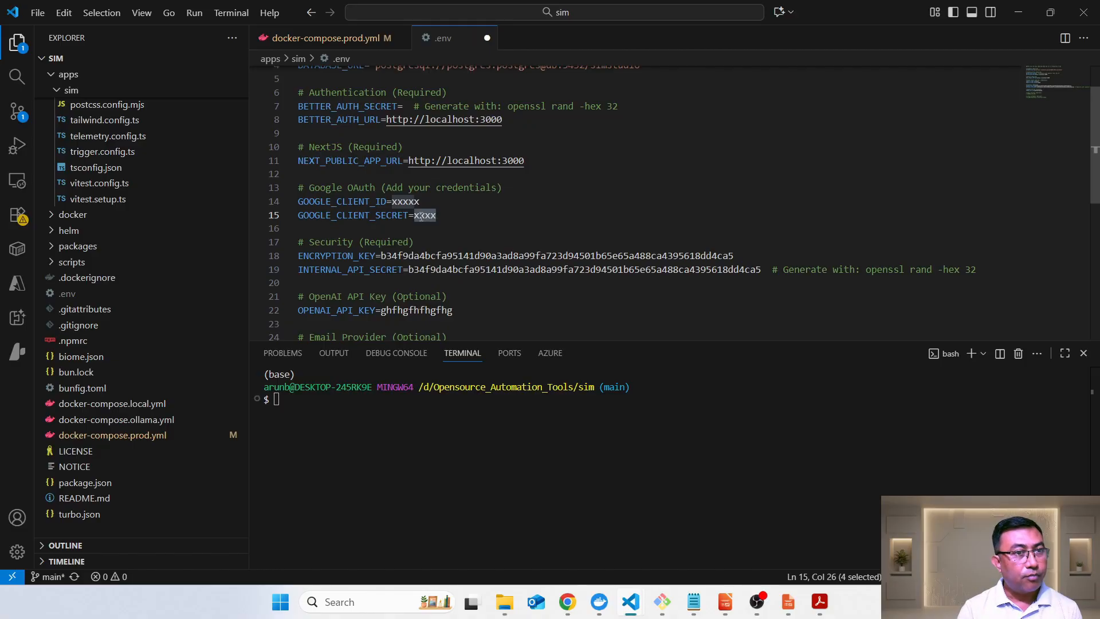
{"action": "left_click", "coordinate": [57, 91]}
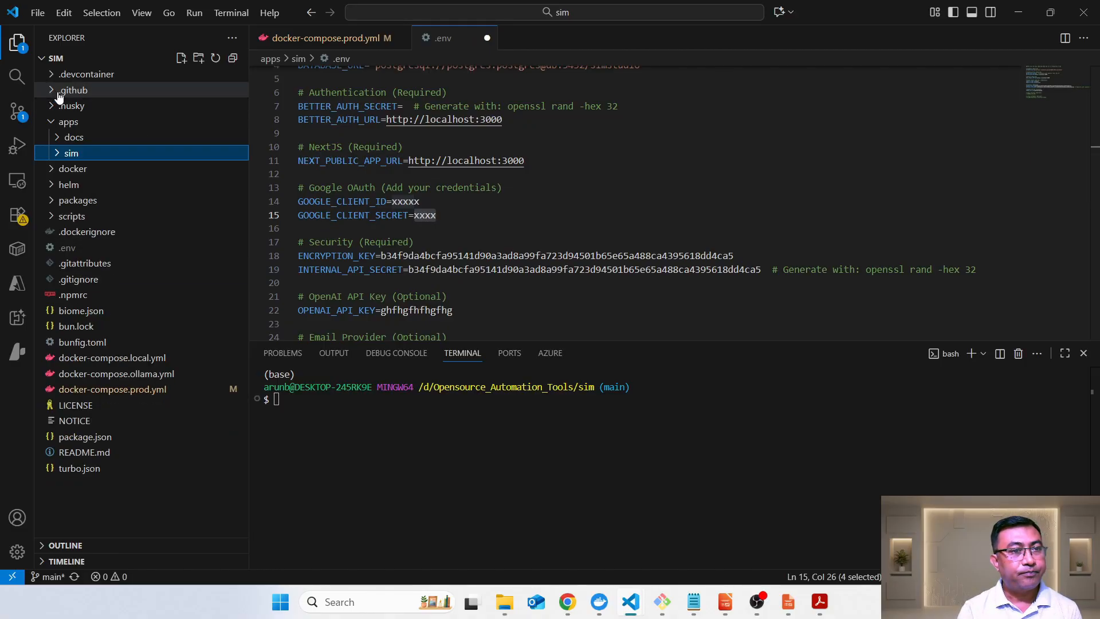
{"action": "left_click", "coordinate": [160, 522]}
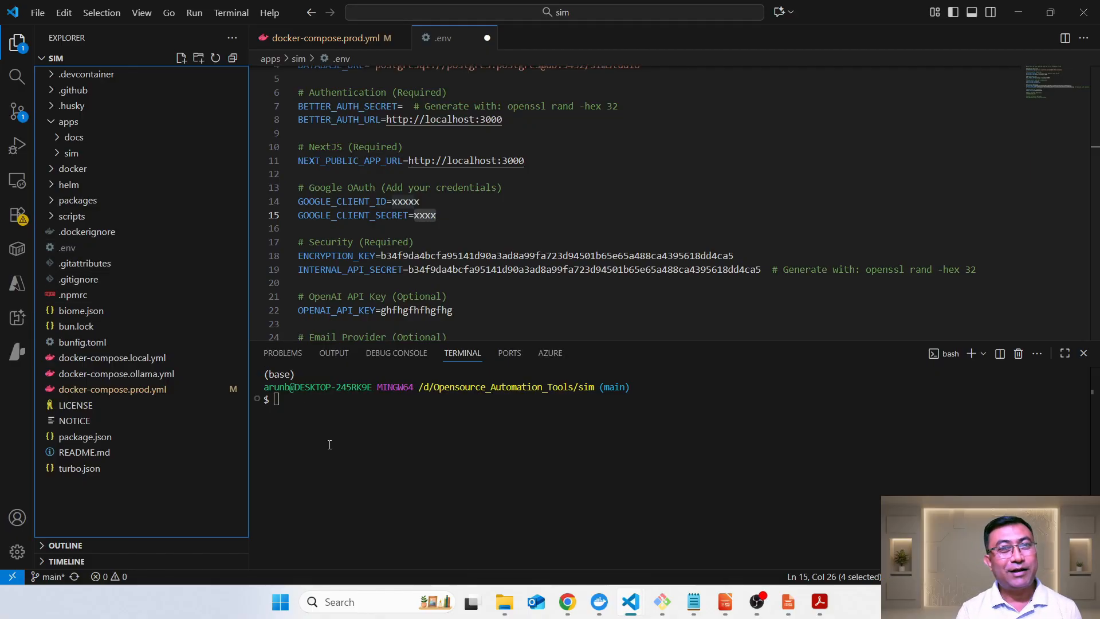
{"action": "left_click", "coordinate": [526, 215]}
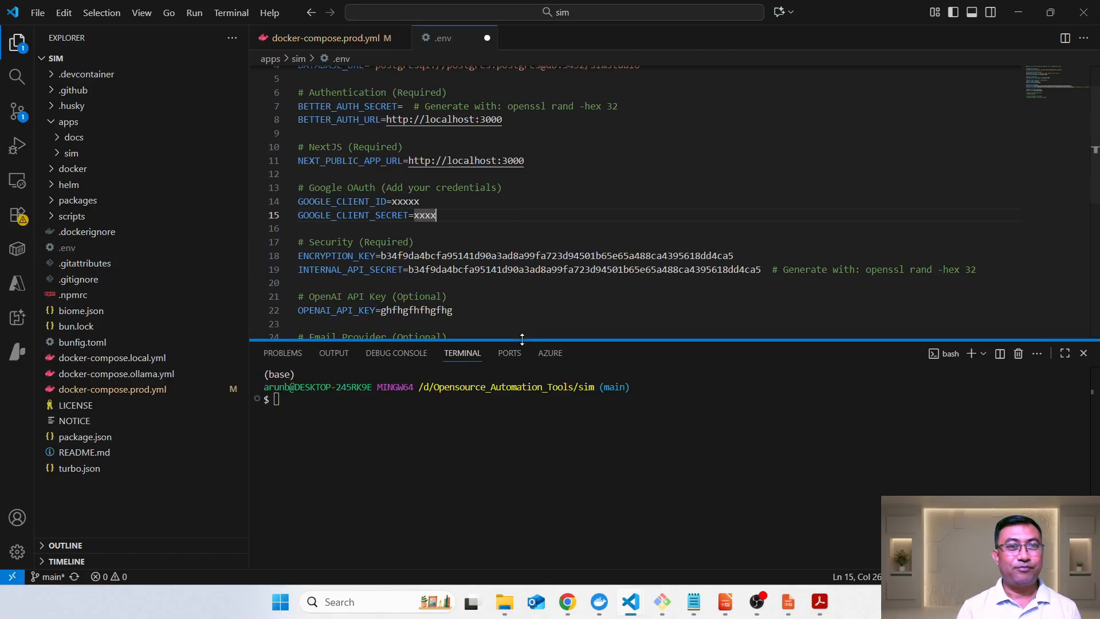
{"action": "left_click", "coordinate": [615, 190]}
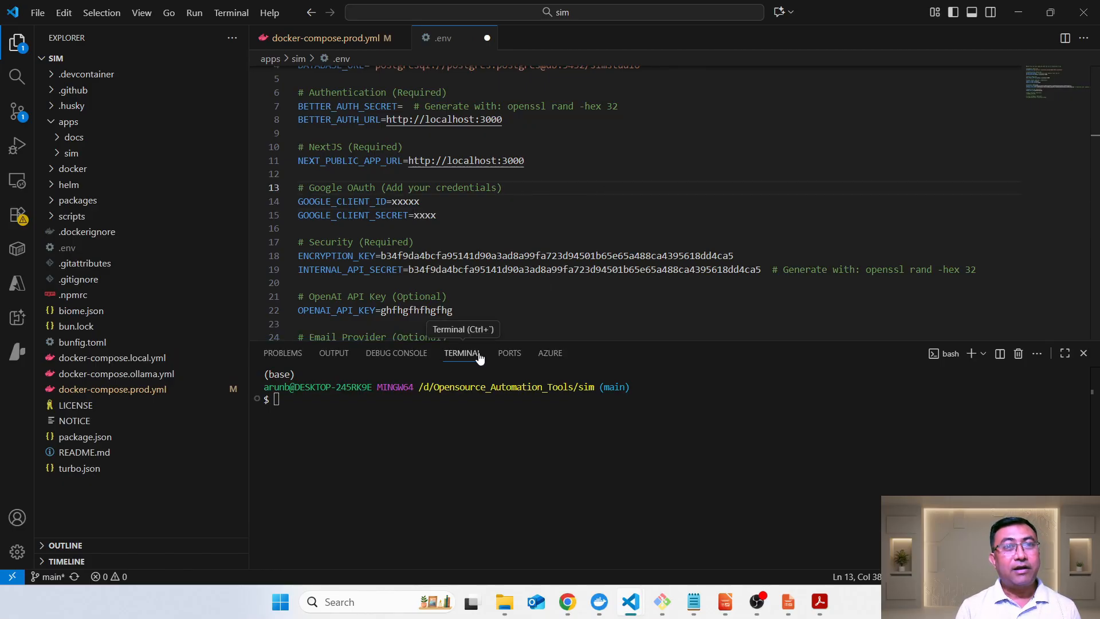
- Look over the simstudio service definitions in docker-compose.prod.yml and docker-compose.local.yml, ending on the prod file
{"action": "left_click", "coordinate": [301, 40]}
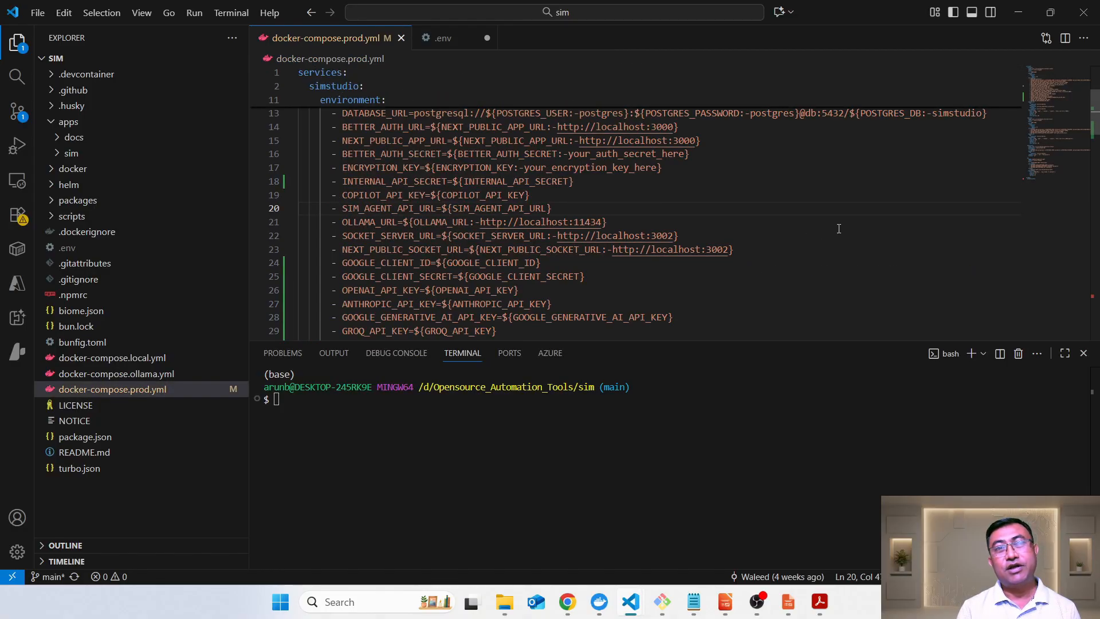
{"action": "scroll", "coordinate": [840, 230], "scroll_direction": "up", "scroll_amount": 5}
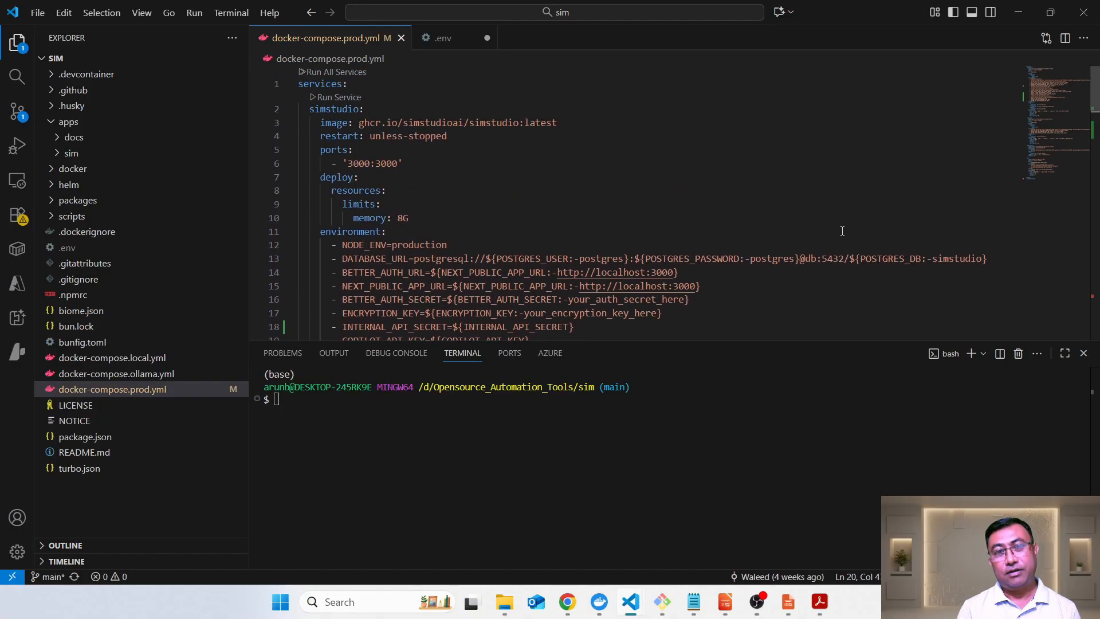
{"action": "left_click", "coordinate": [674, 193]}
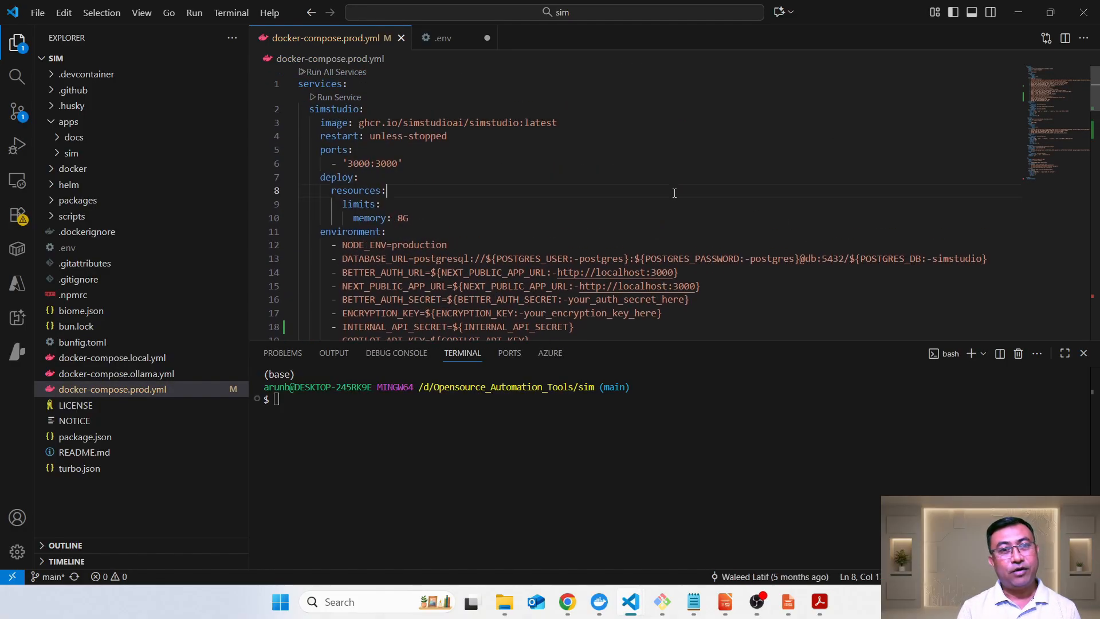
{"action": "left_click", "coordinate": [130, 365]}
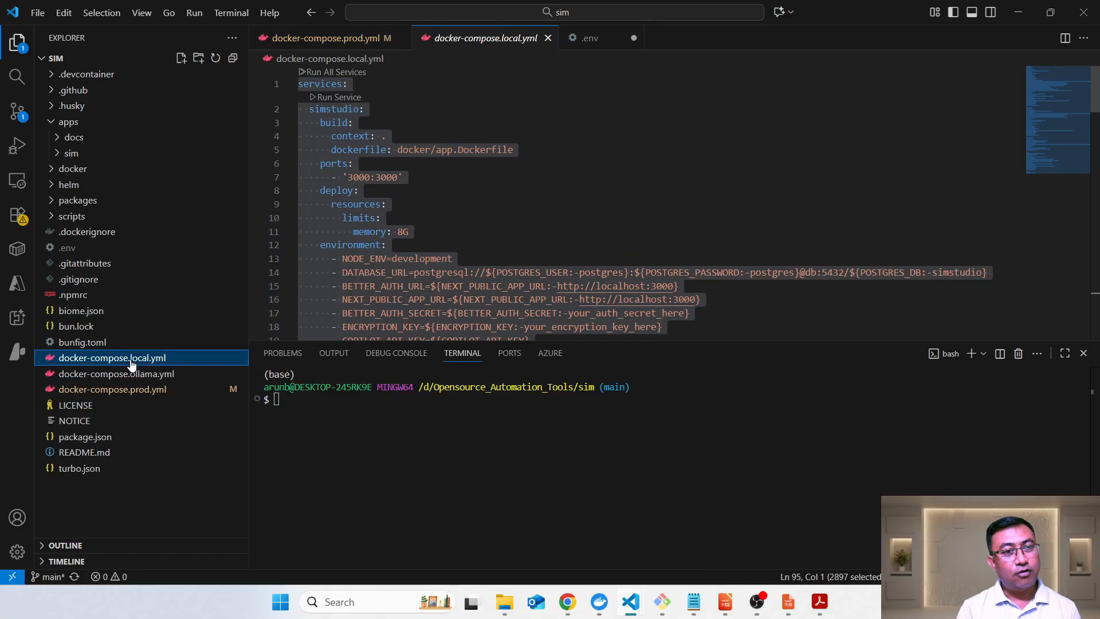
{"action": "left_click", "coordinate": [152, 391]}
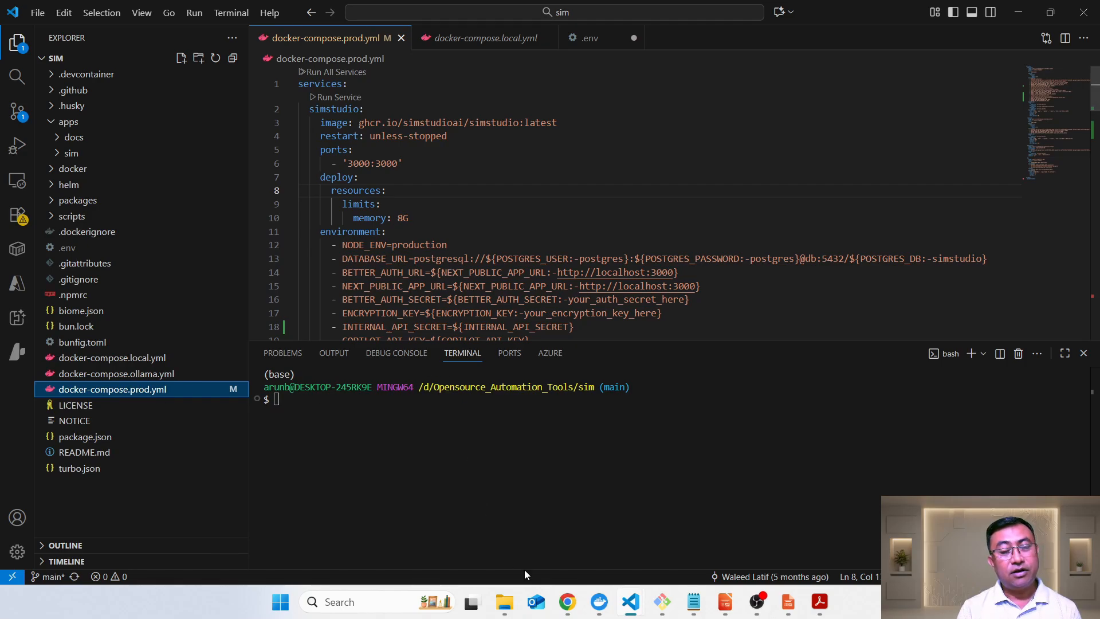
- Launch Meld, start a blank two-file comparison and dismiss the notice above the first file's pane
{"action": "left_click", "coordinate": [282, 604]}
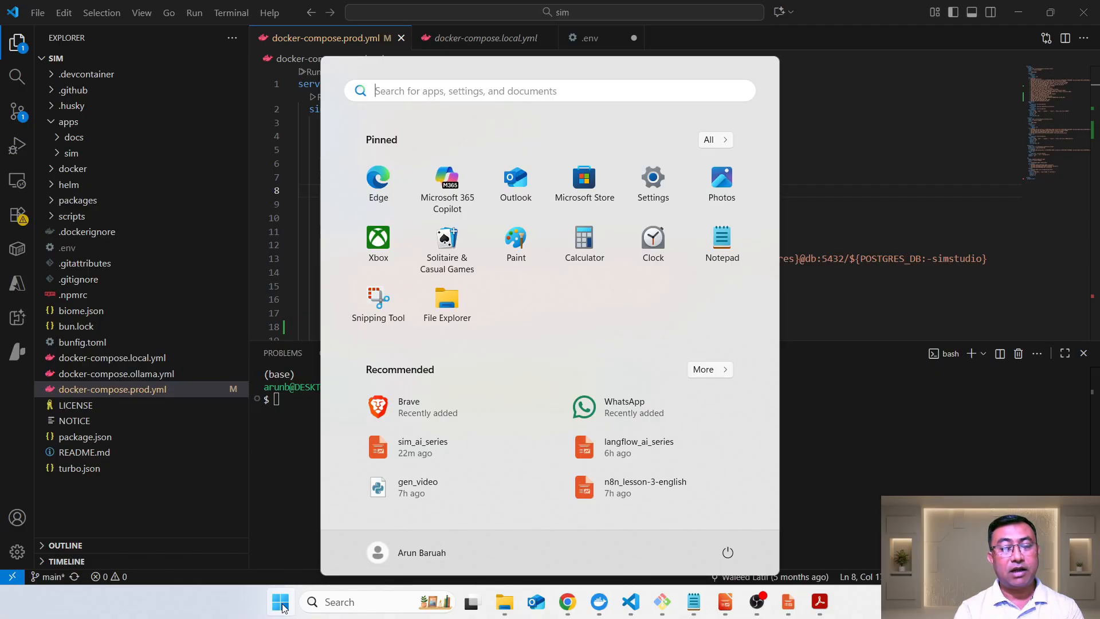
{"action": "type", "text": "mel"}
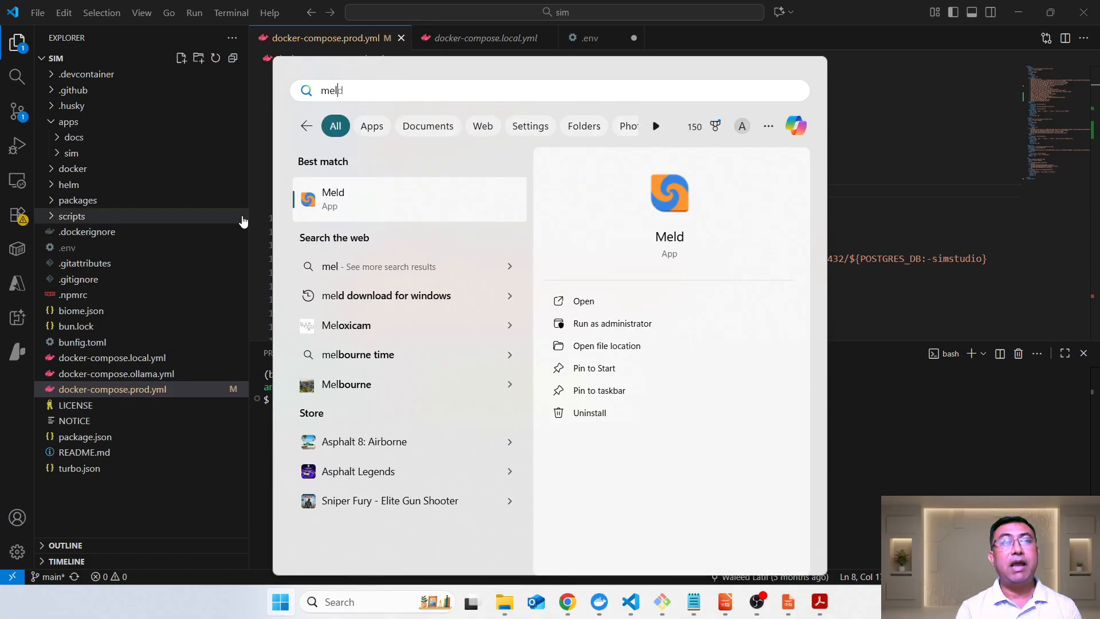
{"action": "left_click", "coordinate": [342, 199]}
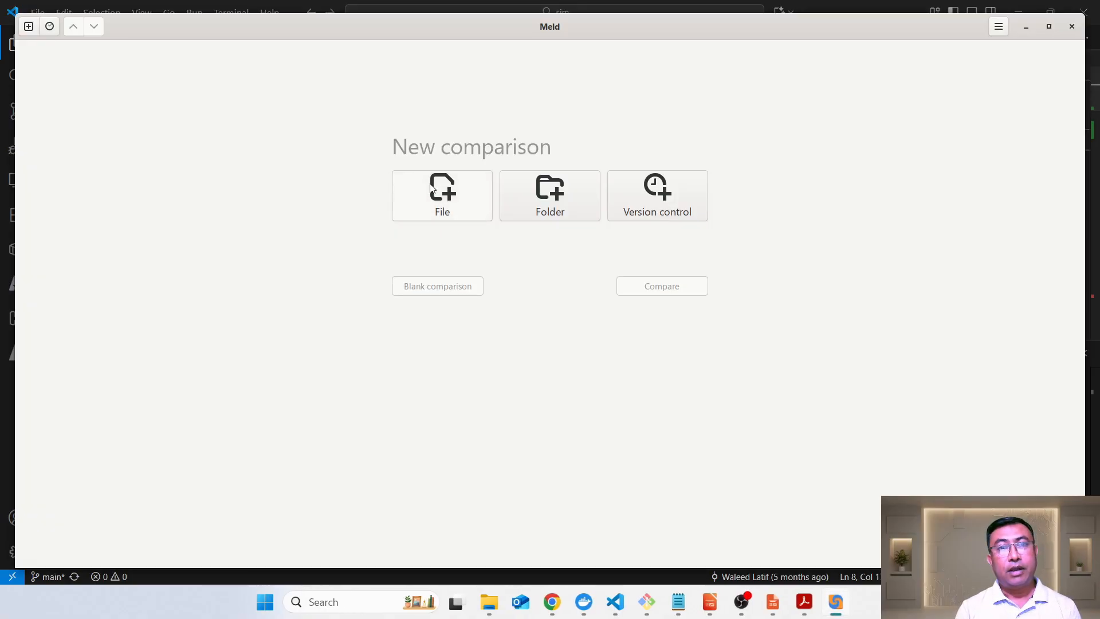
{"action": "left_click", "coordinate": [655, 289]}
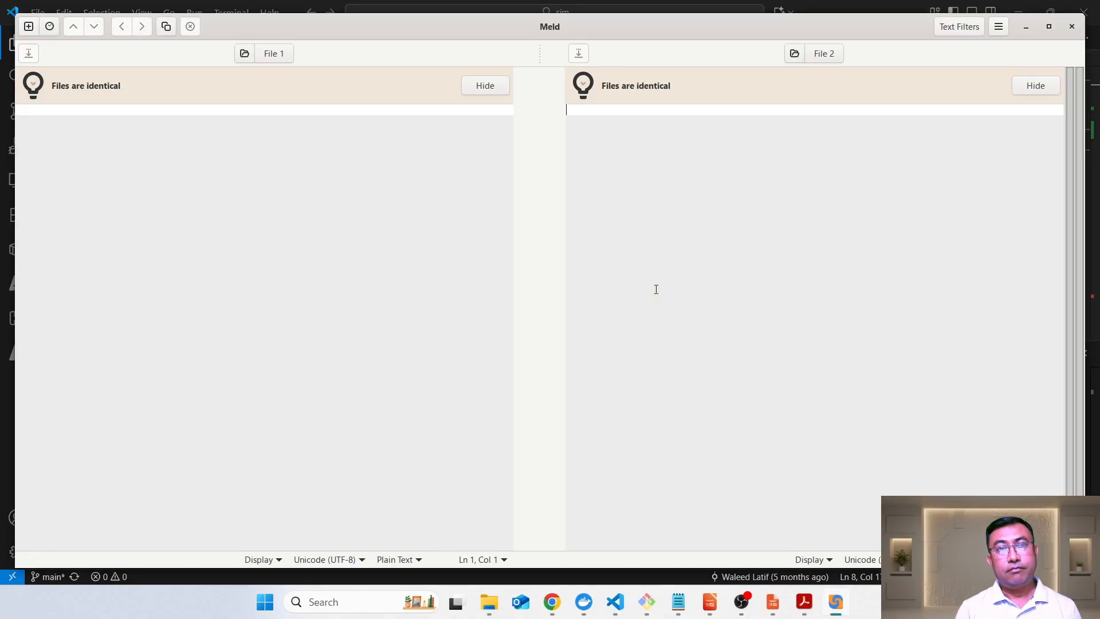
{"action": "left_click", "coordinate": [492, 87]}
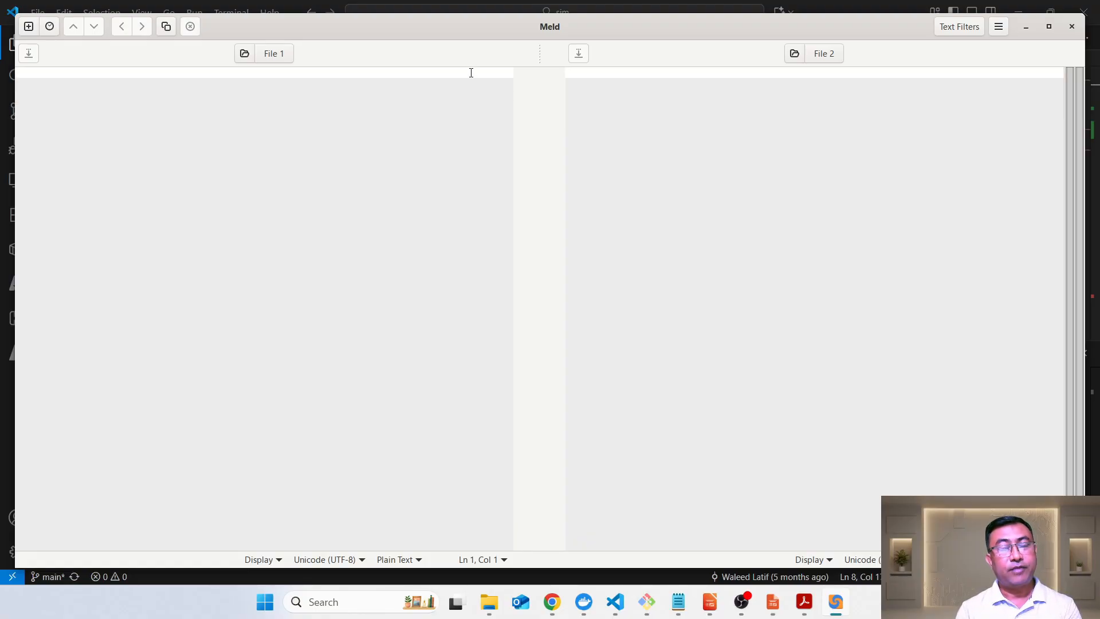
- Copy the full contents of docker-compose.local.yml from VS Code into the File 2 pane of the Meld comparison
{"action": "key", "text": "alt+Tab"}
{"action": "key", "text": "alt+Tab"}
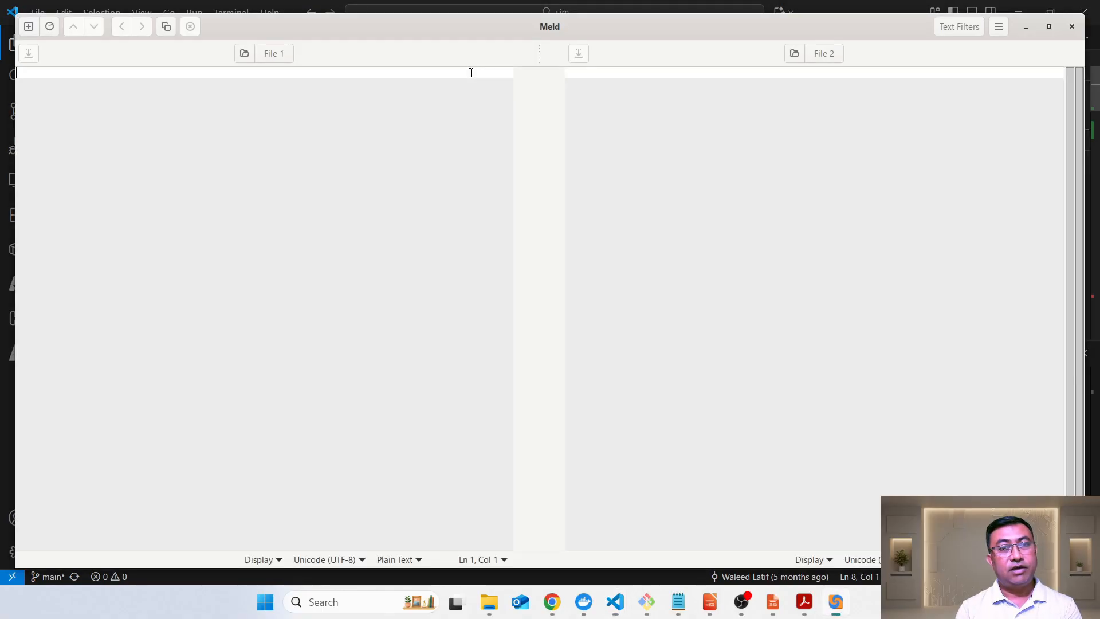
{"action": "key", "text": "alt+Tab"}
{"action": "left_click", "coordinate": [112, 357]}
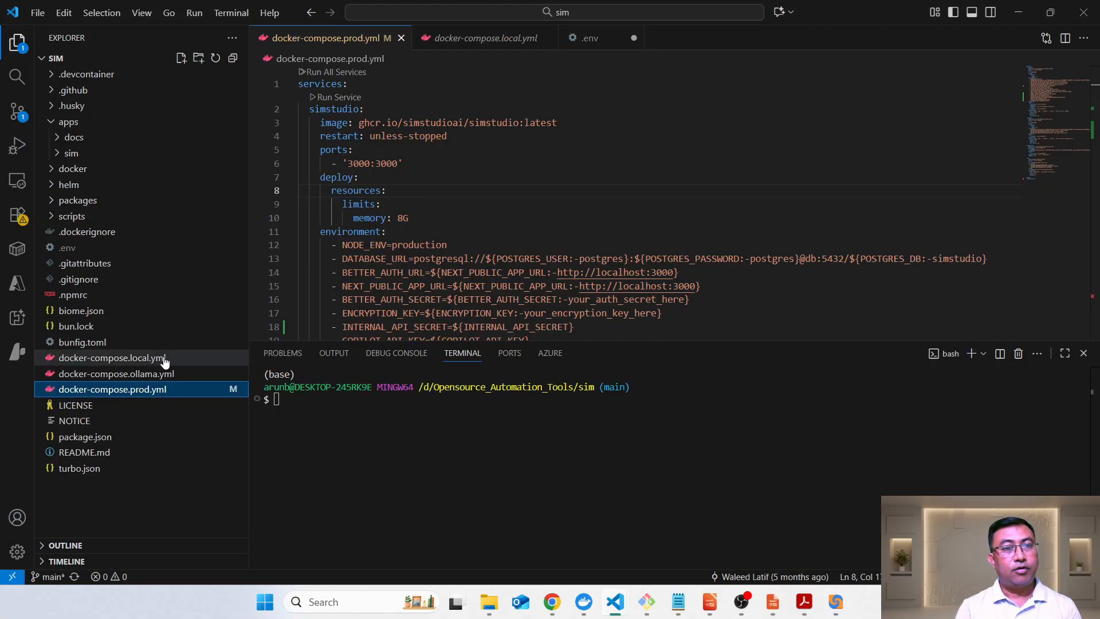
{"action": "key", "text": "ctrl+a"}
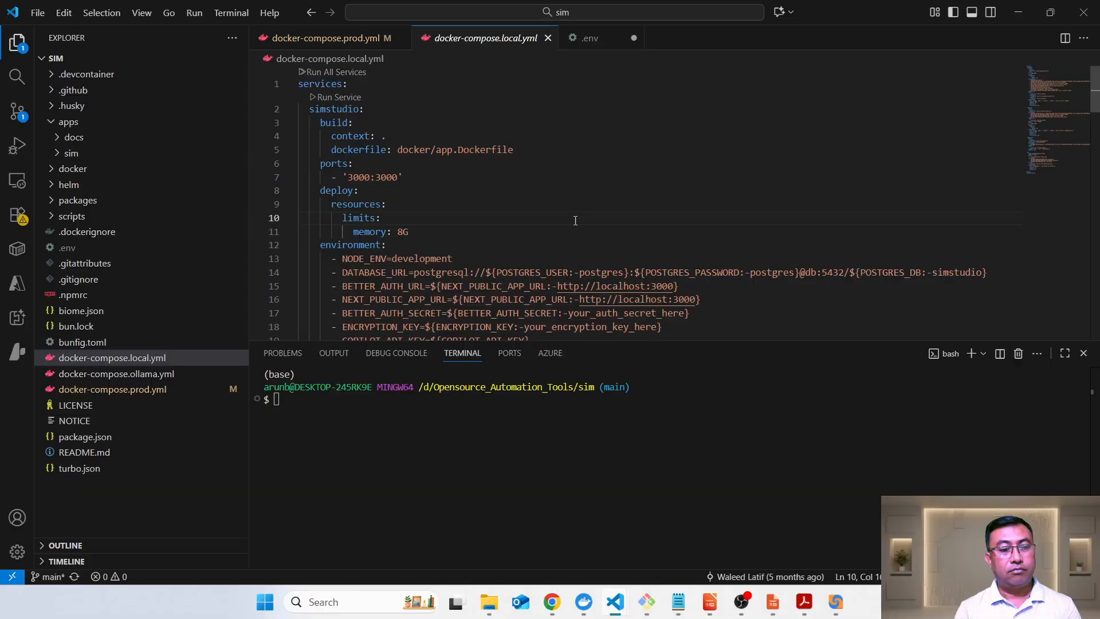
{"action": "key", "text": "alt+Tab"}
{"action": "left_click", "coordinate": [575, 220]}
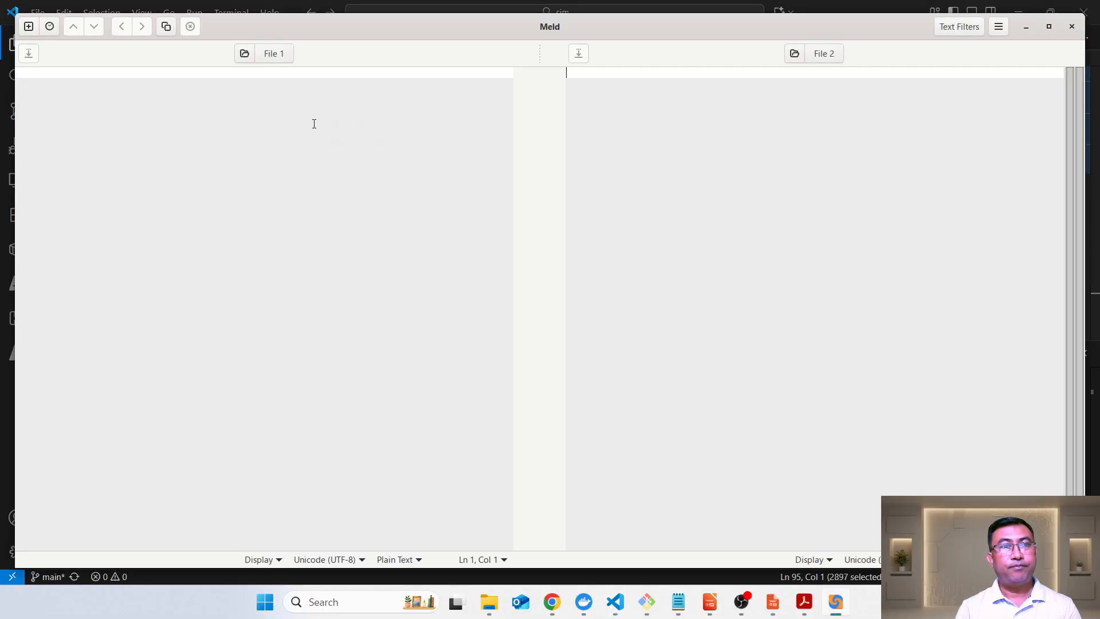
{"action": "key", "text": "ctrl+v"}
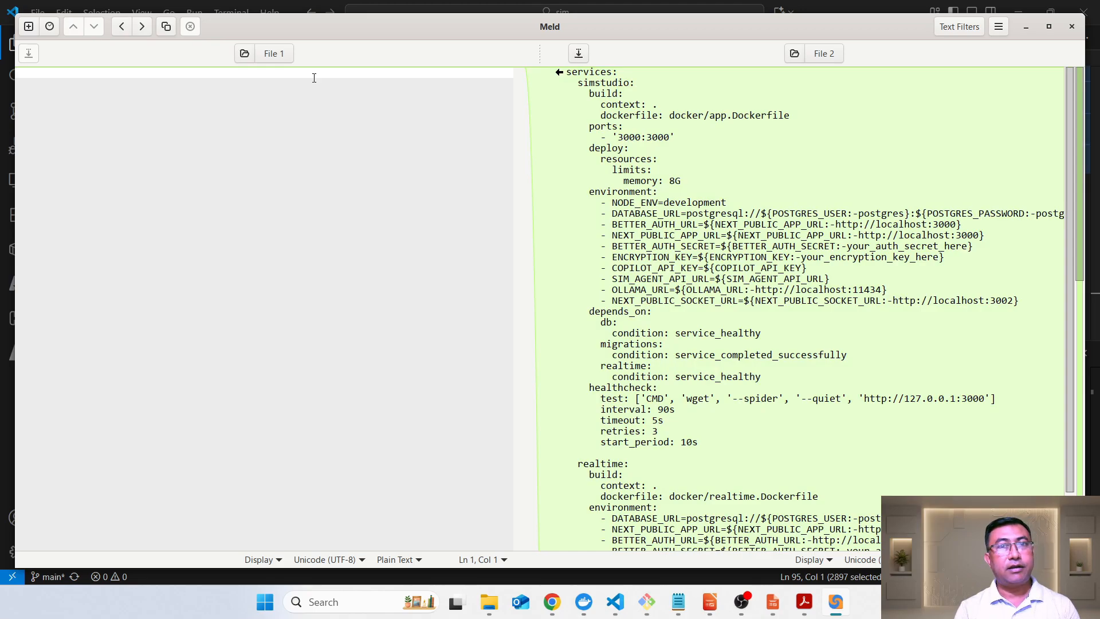
- Copy the full contents of docker-compose.prod.yml from VS Code into the File 1 pane of the Meld comparison
{"action": "key", "text": "alt+Tab"}
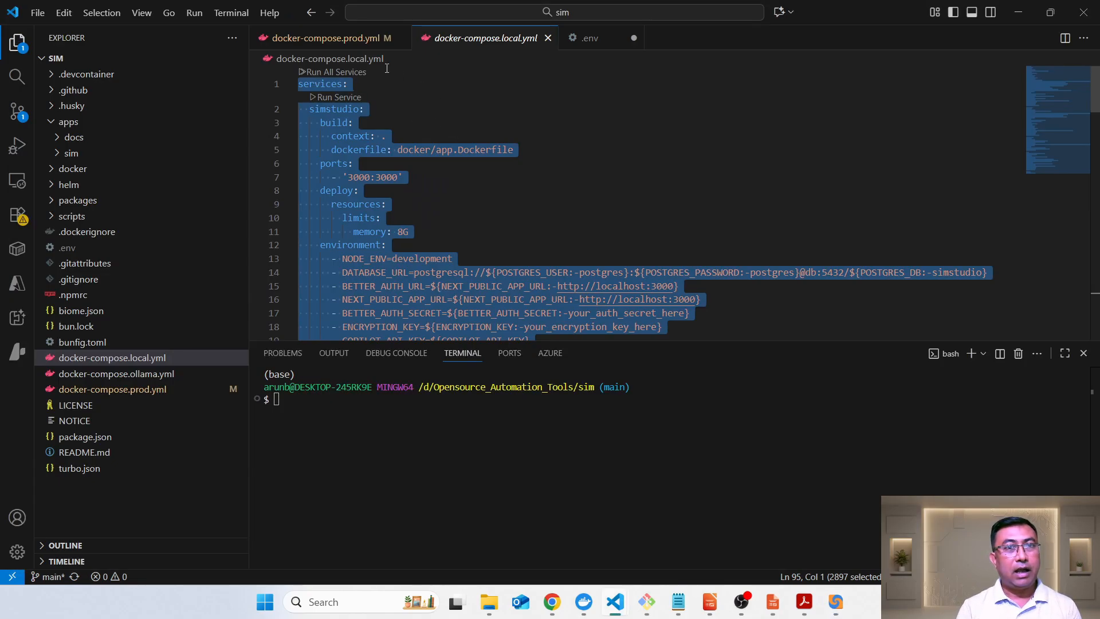
{"action": "left_click", "coordinate": [327, 46]}
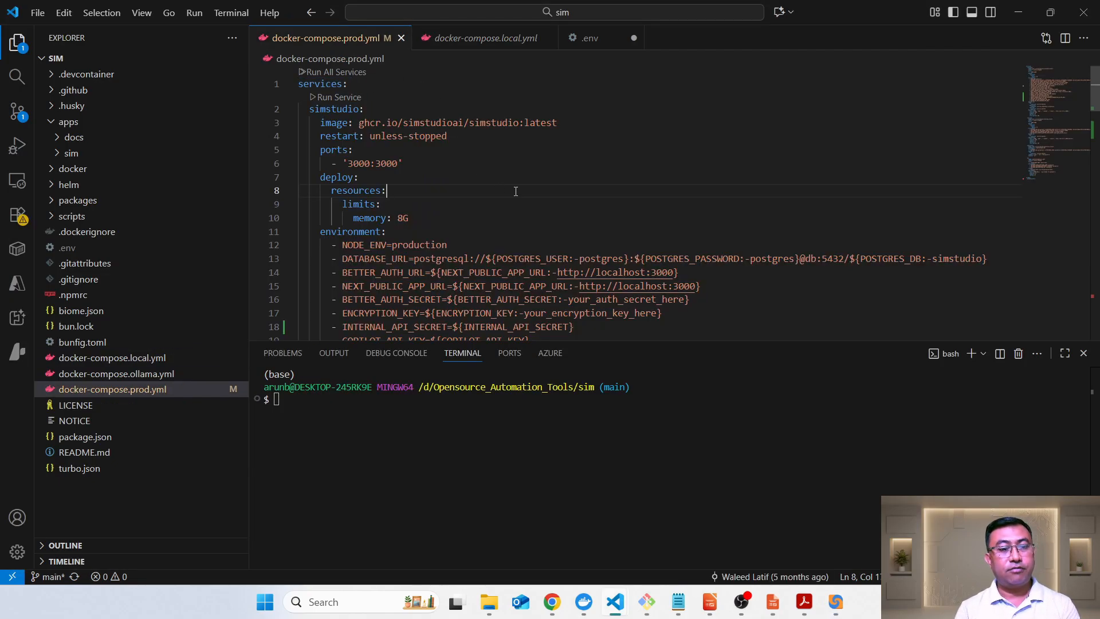
{"action": "key", "text": "ctrl+a"}
{"action": "key", "text": "alt+Tab"}
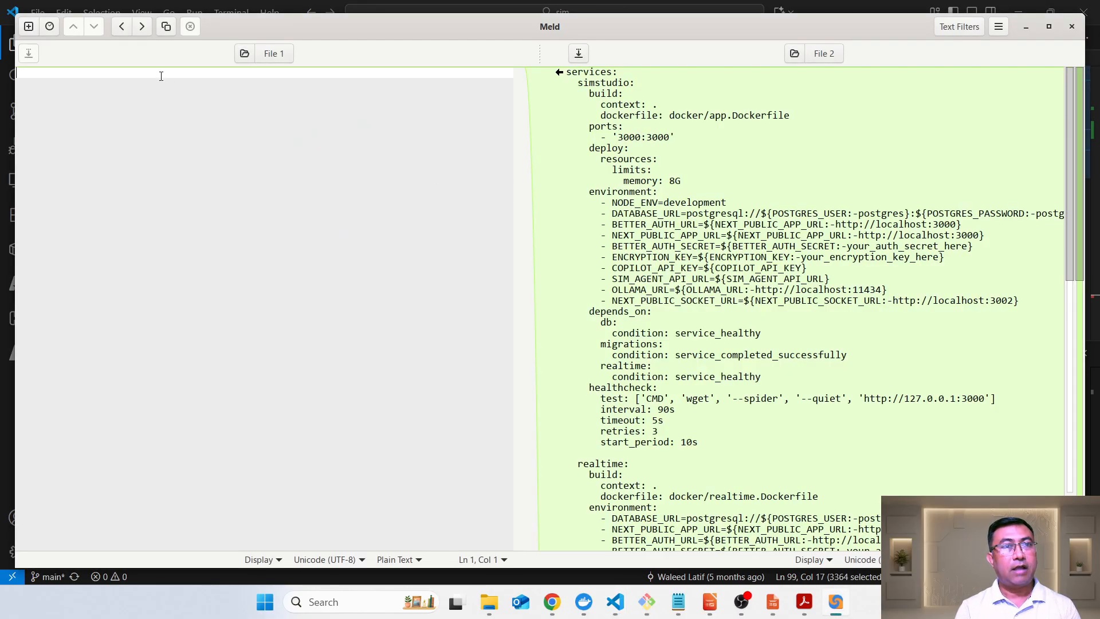
{"action": "key", "text": "ctrl+v"}
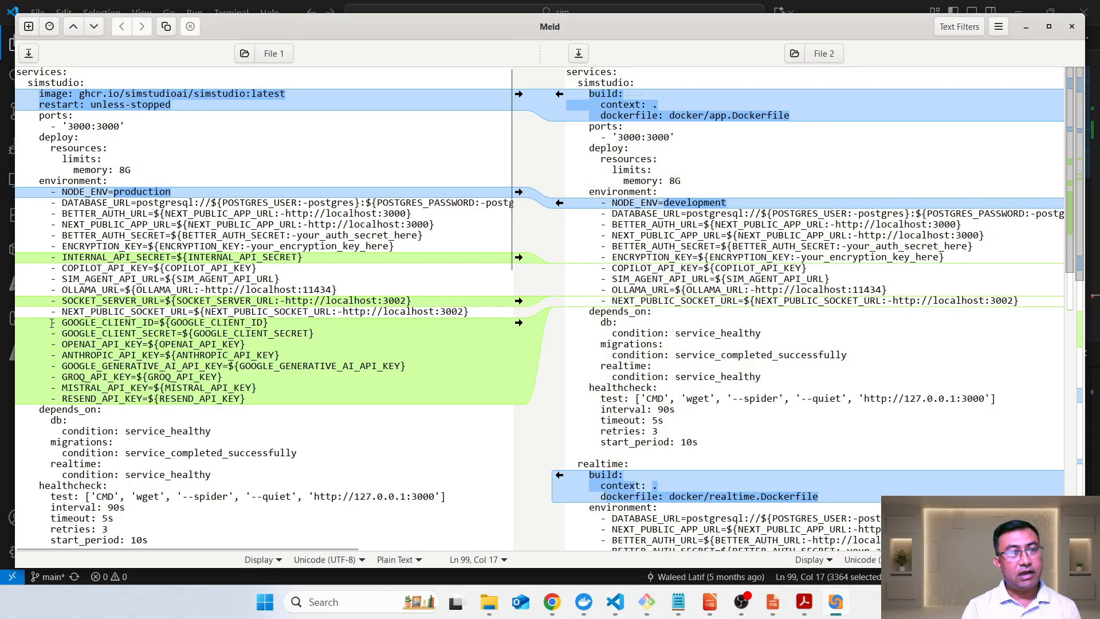
- Examine the differences between the two compose files, especially the Google, OpenAI and other API key environment variables
{"action": "left_click_drag", "start_coordinate": [46, 321], "coordinate": [287, 347]}
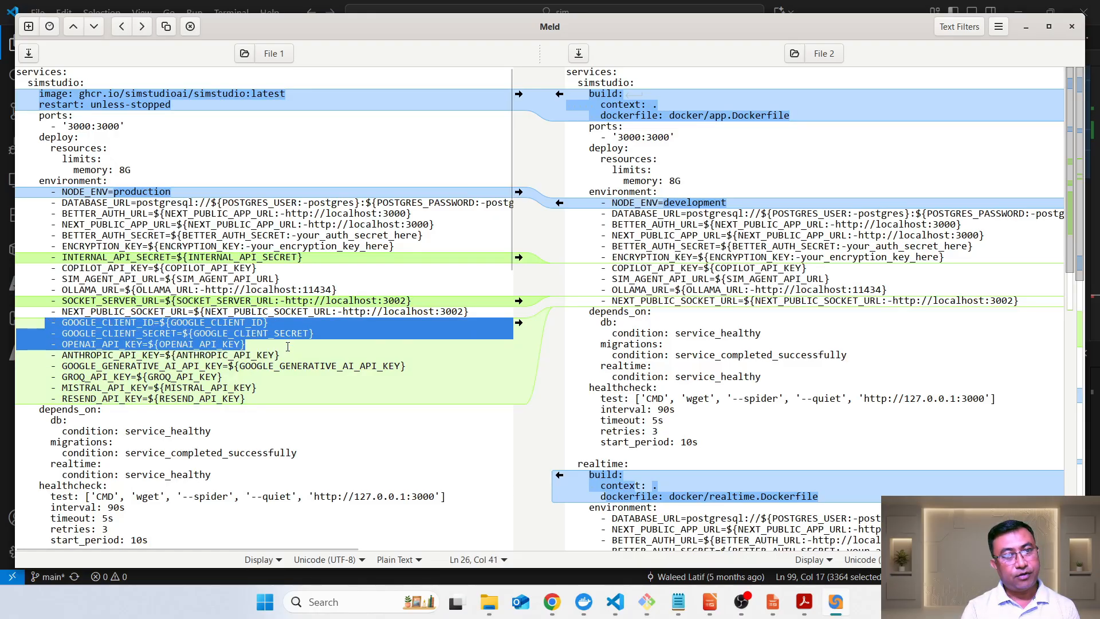
{"action": "left_click_drag", "start_coordinate": [55, 360], "coordinate": [255, 404]}
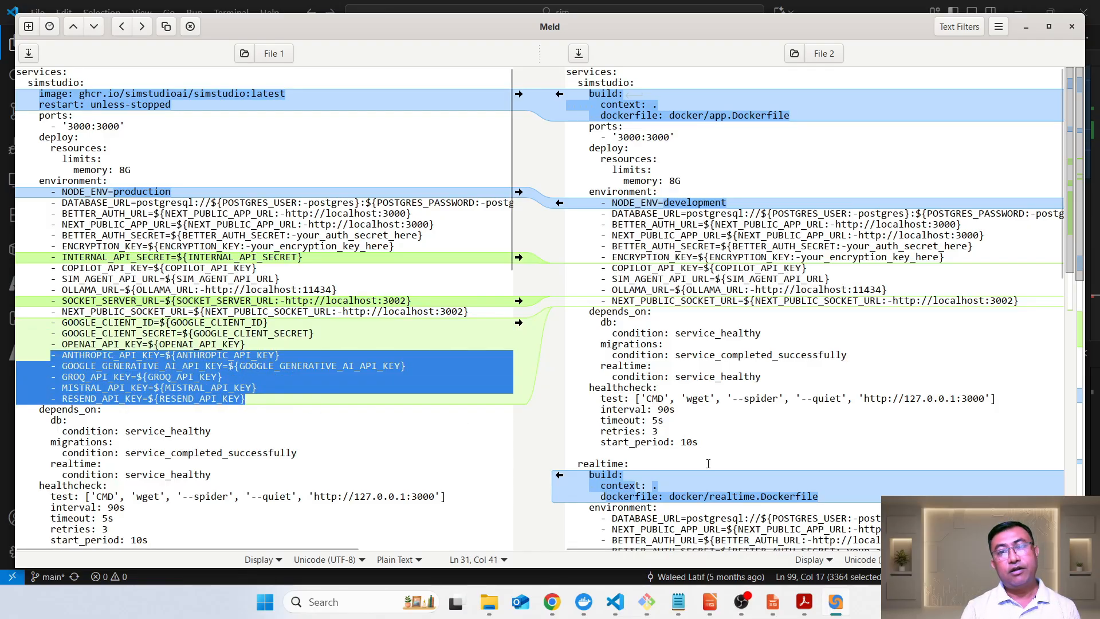
{"action": "scroll", "coordinate": [848, 482], "scroll_direction": "down", "scroll_amount": 5}
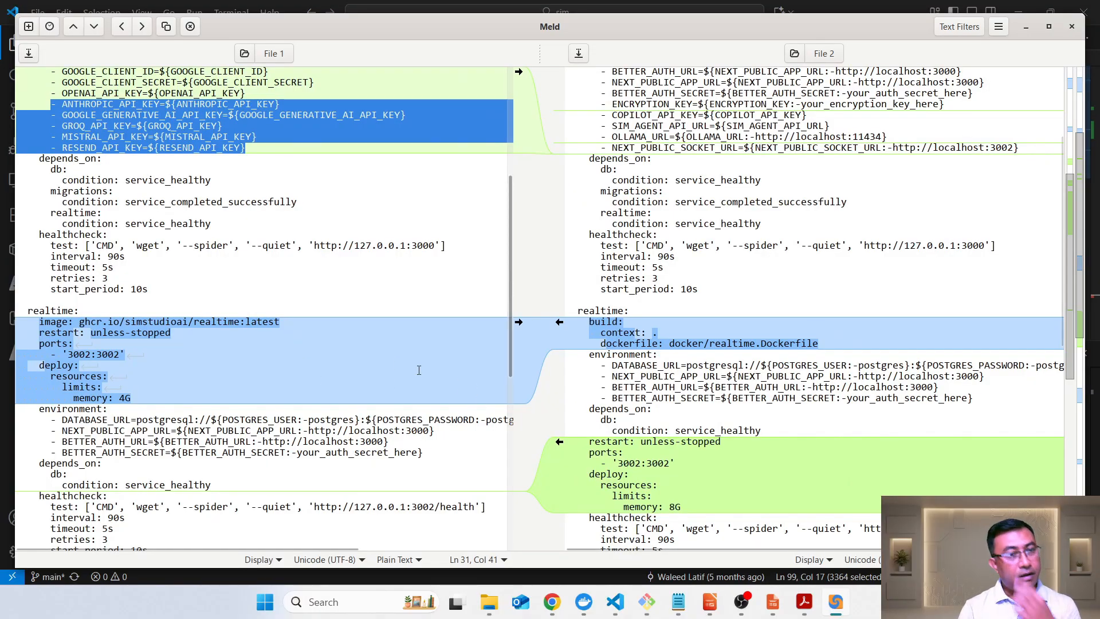
{"action": "scroll", "coordinate": [387, 347], "scroll_direction": "down", "scroll_amount": 8}
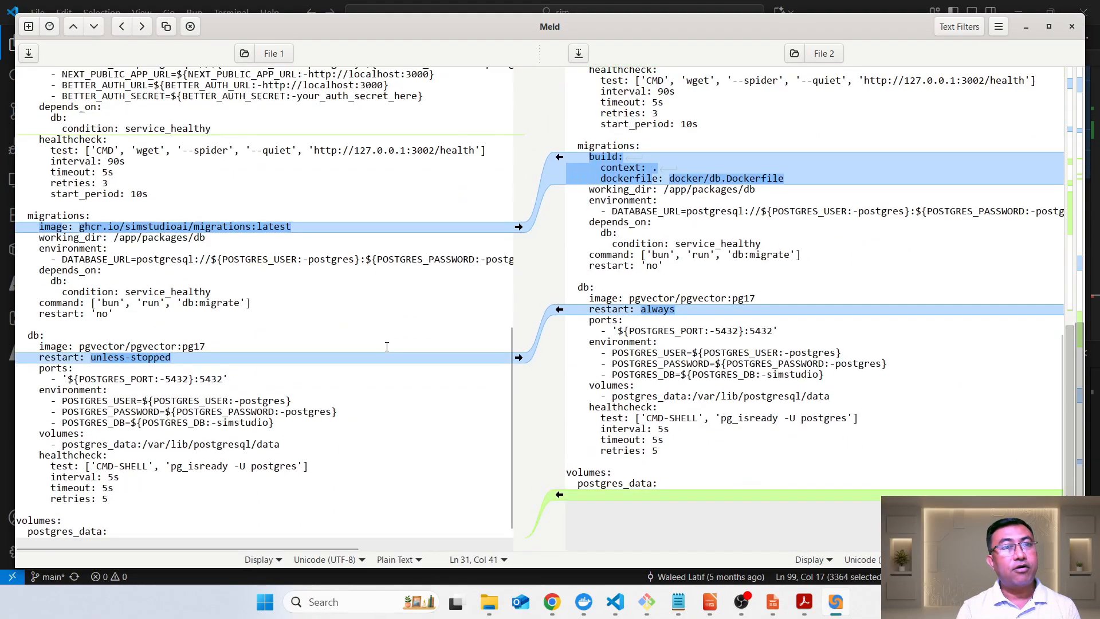
{"action": "scroll", "coordinate": [301, 150], "scroll_direction": "up", "scroll_amount": 15}
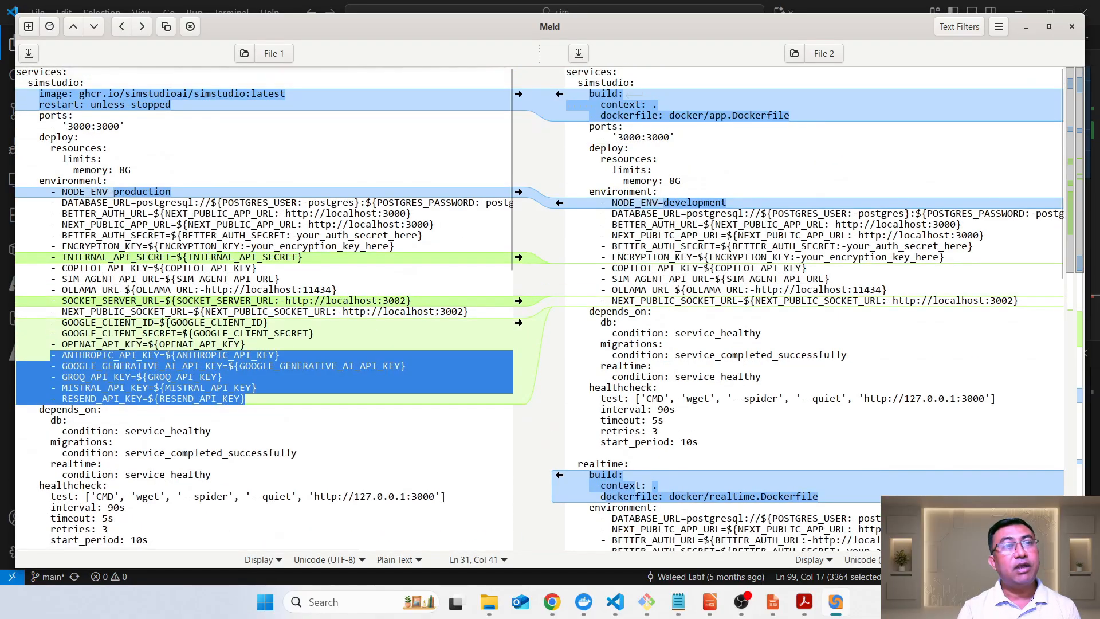
{"action": "left_click", "coordinate": [301, 150]}
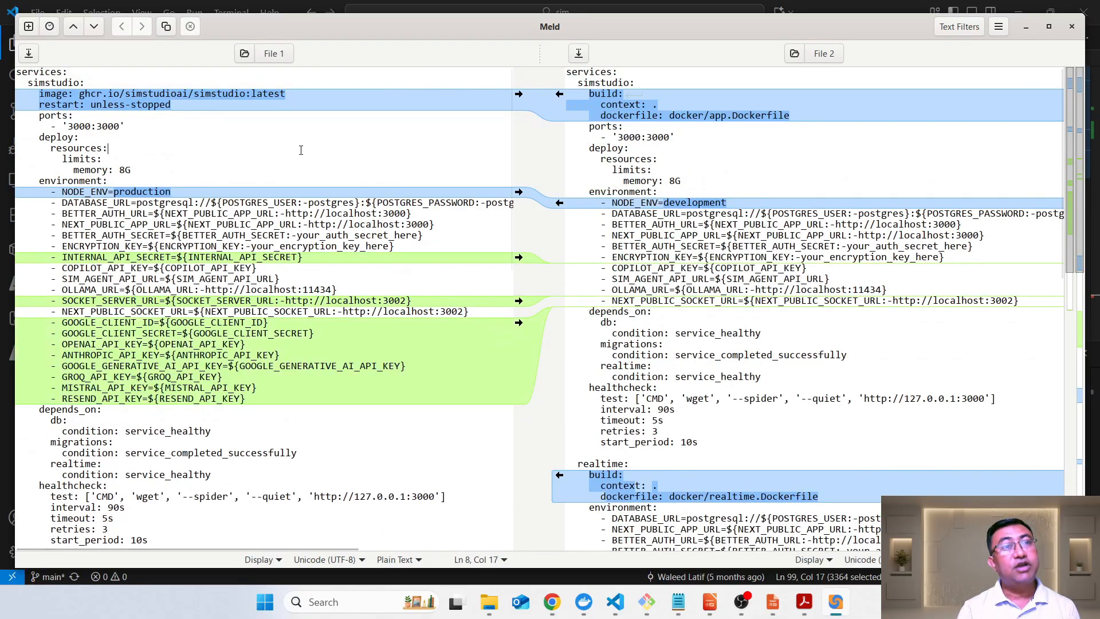
- Close Meld without saving the comparison and return to the VS Code bash terminal prompt
{"action": "left_click", "coordinate": [1071, 27]}
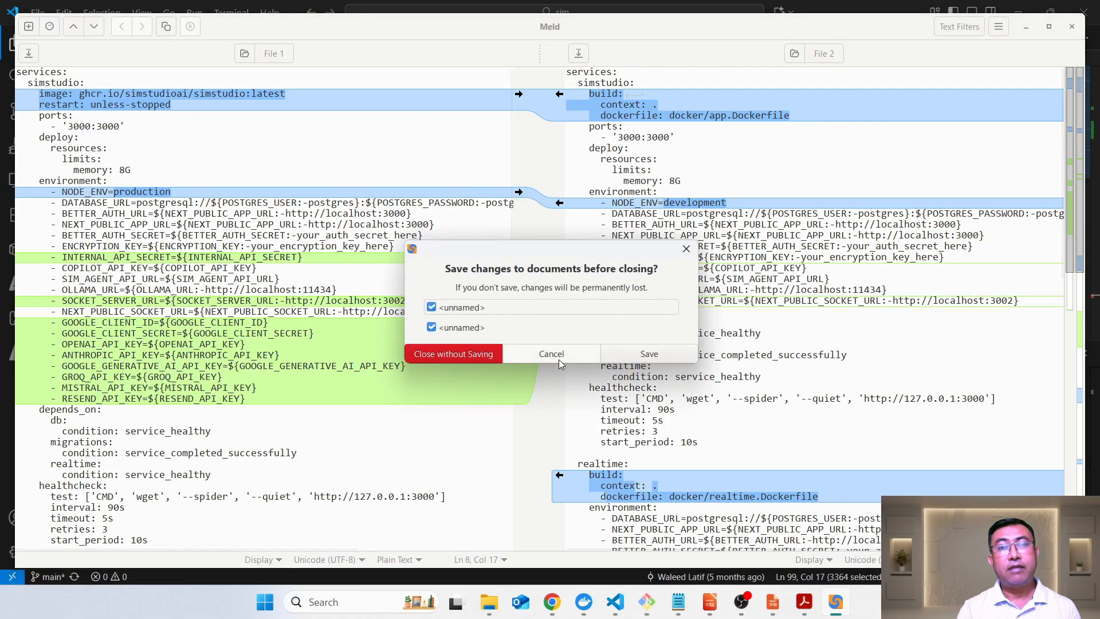
{"action": "left_click", "coordinate": [457, 353]}
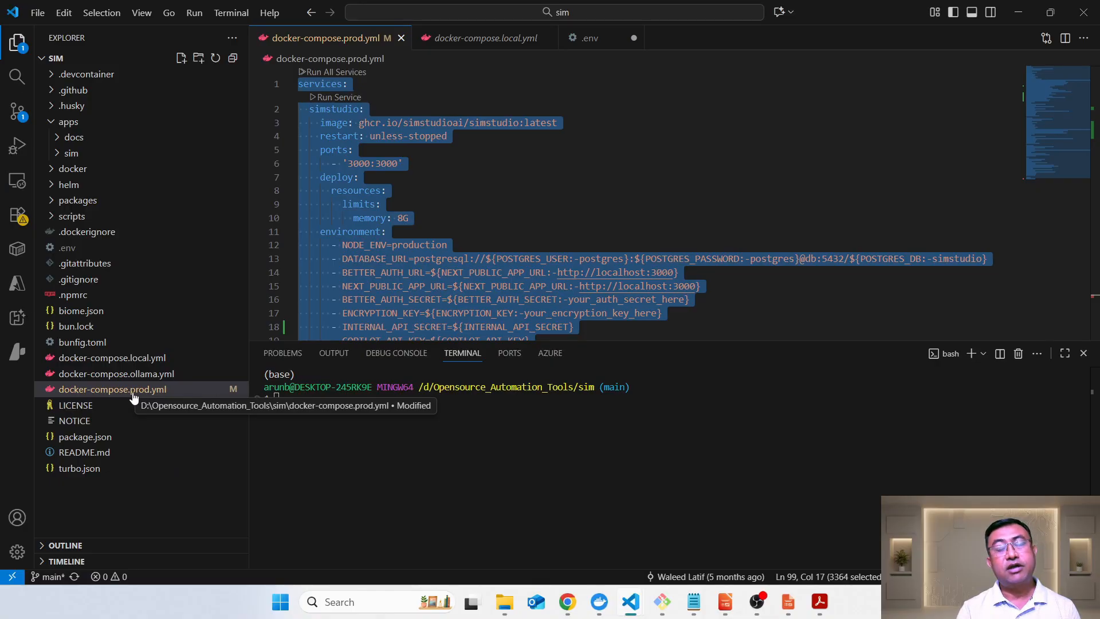
{"action": "left_click", "coordinate": [637, 159]}
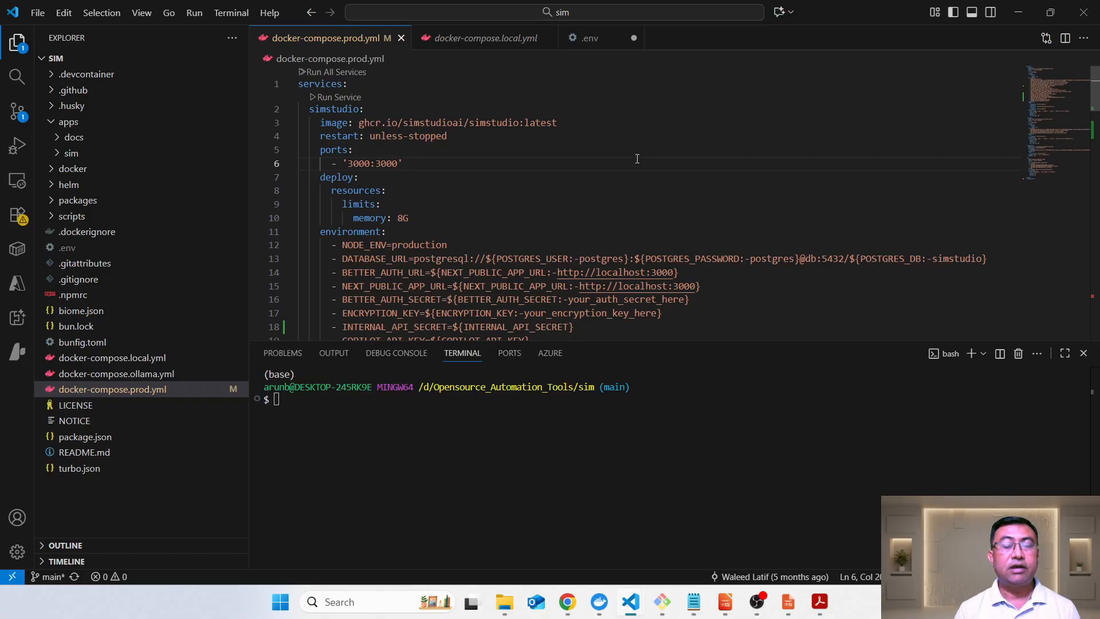
{"action": "left_click", "coordinate": [552, 455]}
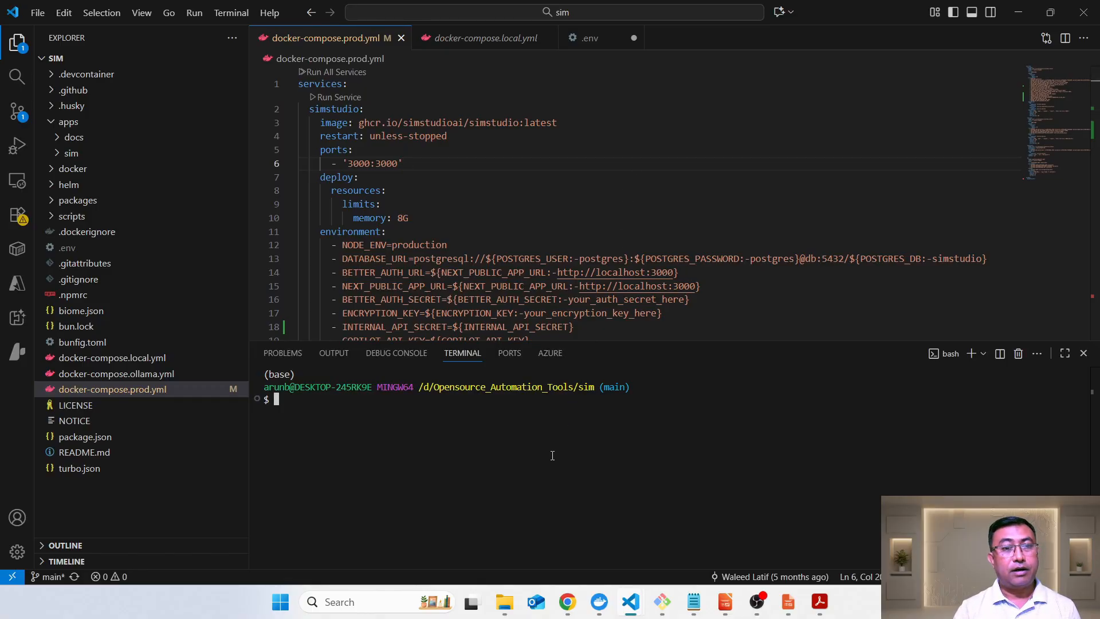
- Enter docker compose -f docker-compose.prod.yml down at the terminal prompt without running it, and launch Docker Desktop
{"action": "type", "text": "docker compose -f docker-compose.prod.yml down"}
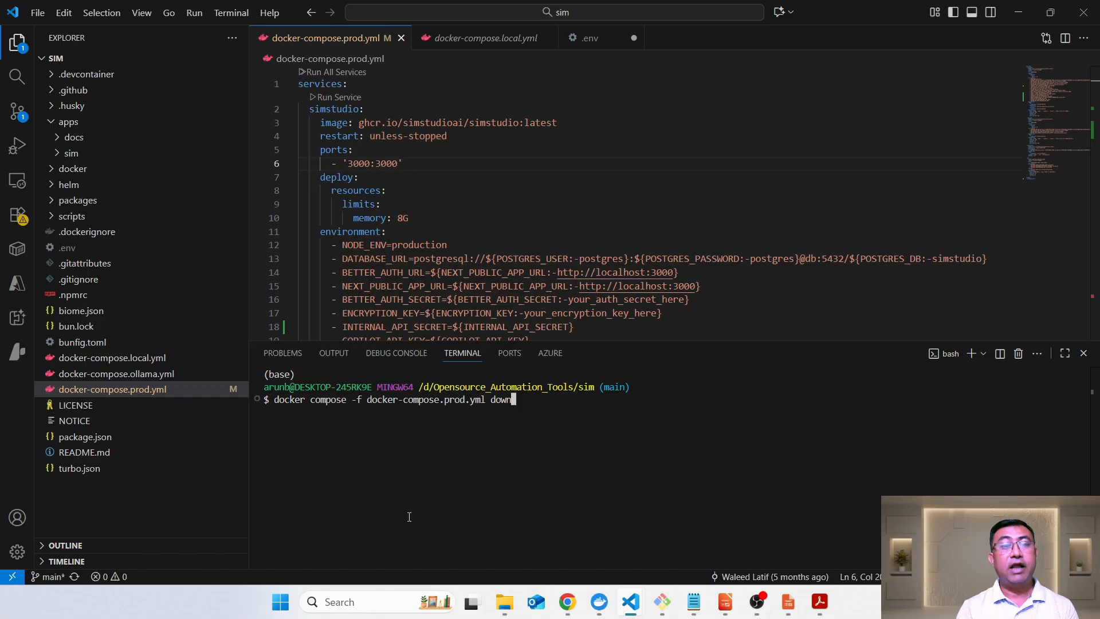
{"action": "left_click", "coordinate": [290, 604]}
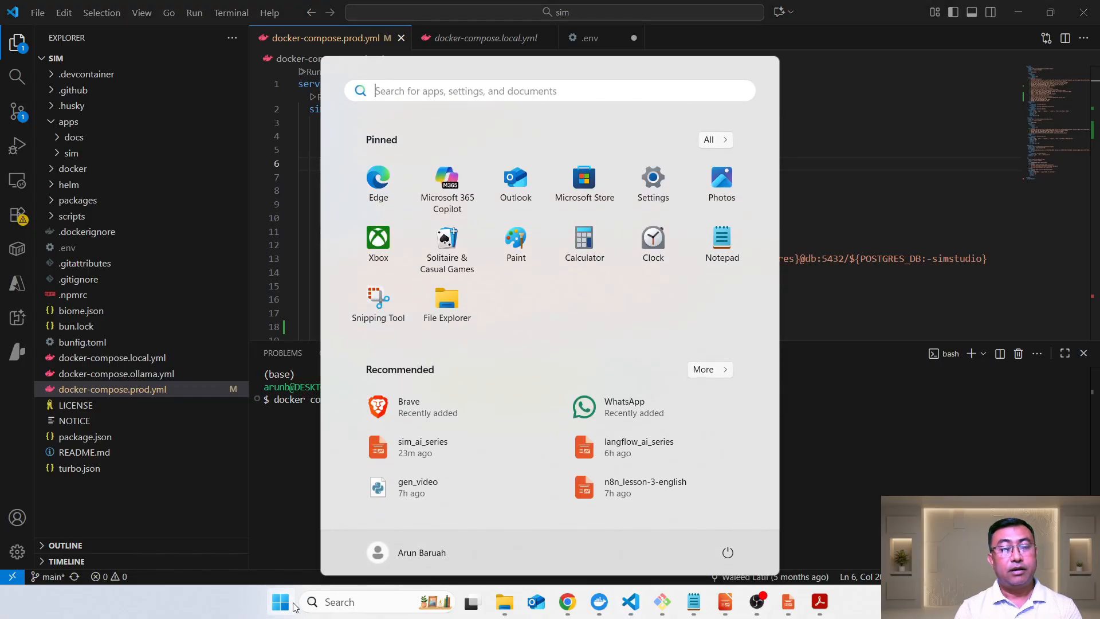
{"action": "type", "text": "doc"}
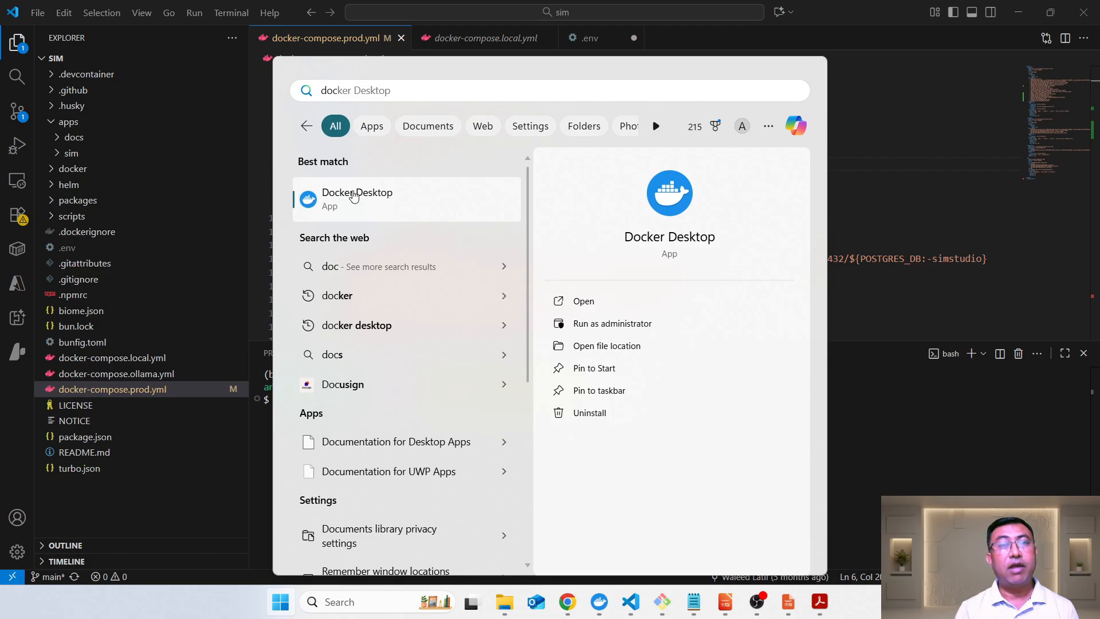
{"action": "left_click", "coordinate": [354, 196]}
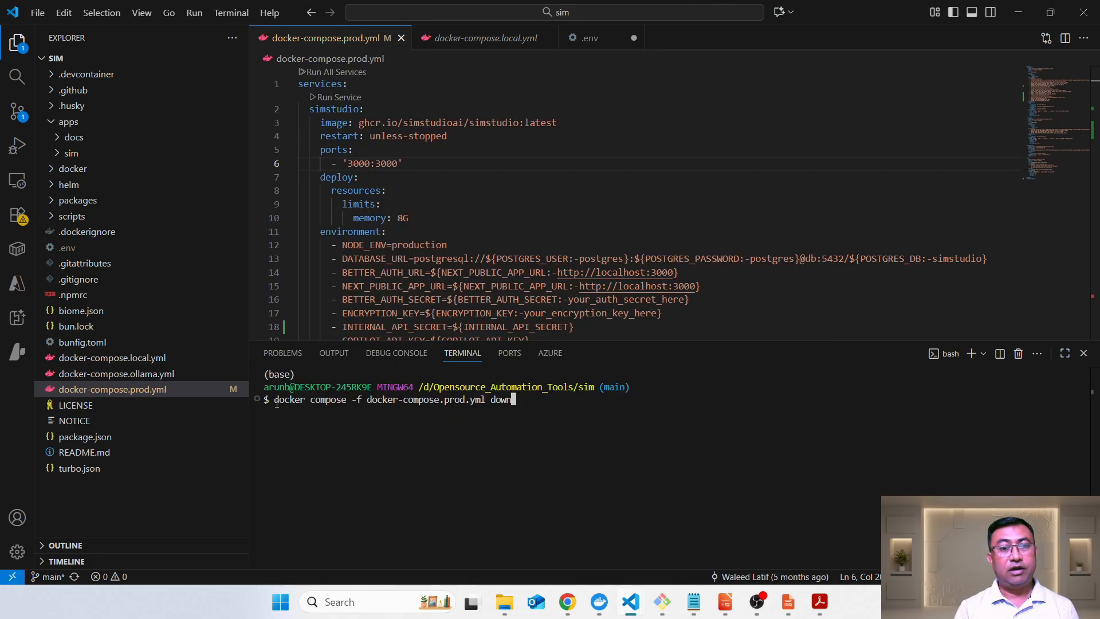
- Change the pending command to docker compose -f docker-compose.prod.yml up -d and run it to start the services in detached mode
{"action": "double_click", "coordinate": [277, 401]}
{"action": "double_click", "coordinate": [339, 401]}
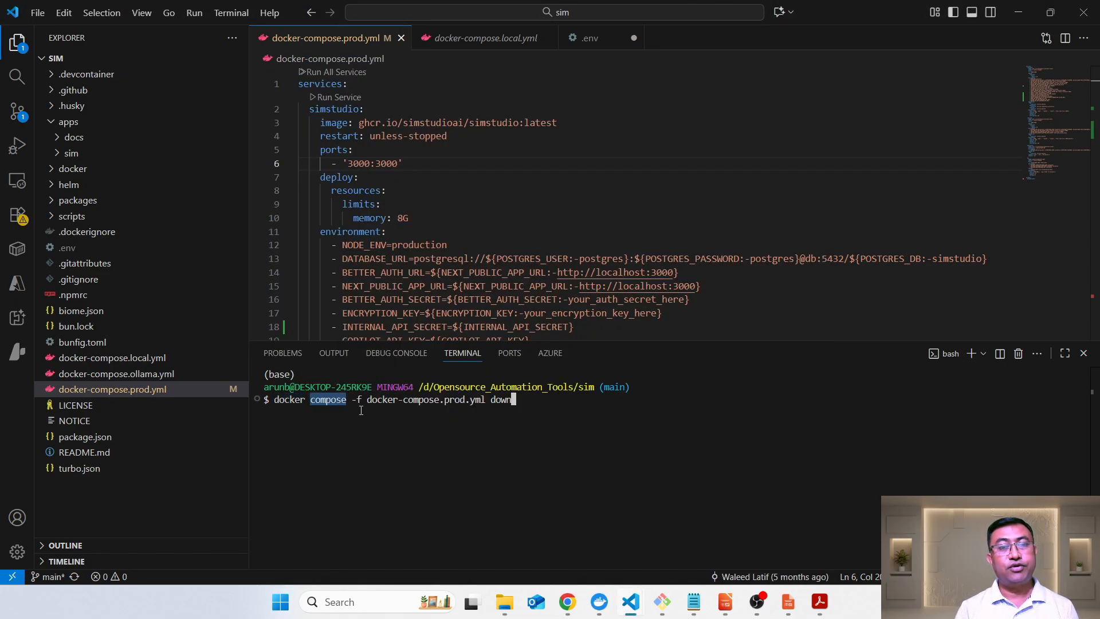
{"action": "left_click", "coordinate": [353, 402]}
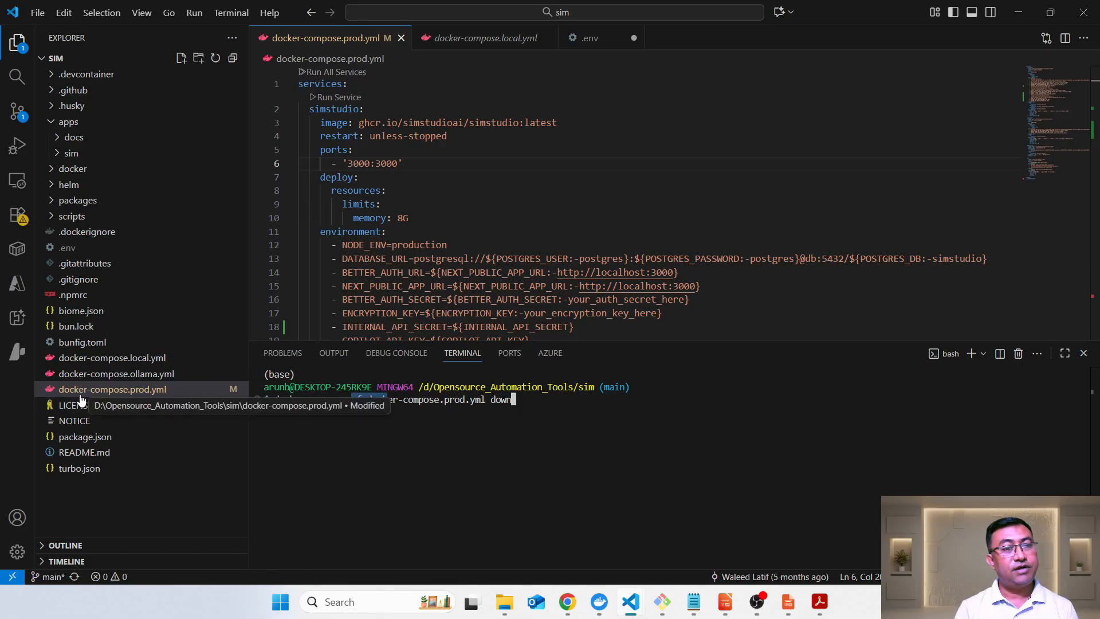
{"action": "left_click", "coordinate": [423, 426]}
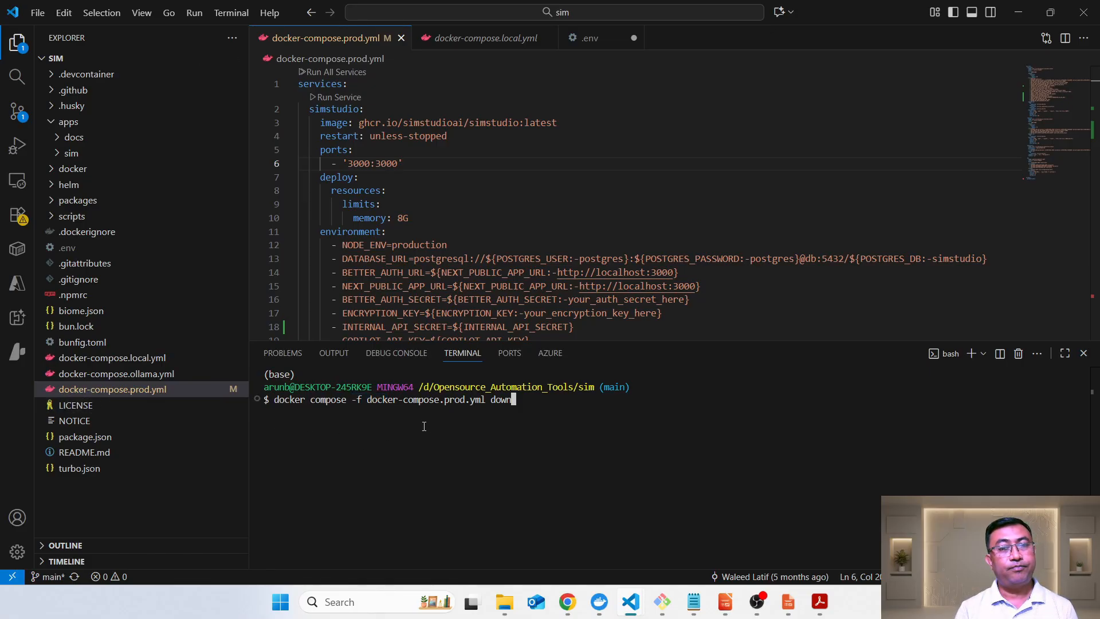
{"action": "key", "text": "BackSpace"}
{"action": "key", "text": "BackSpace"}
{"action": "key", "text": "BackSpace"}
{"action": "key", "text": "BackSpace"}
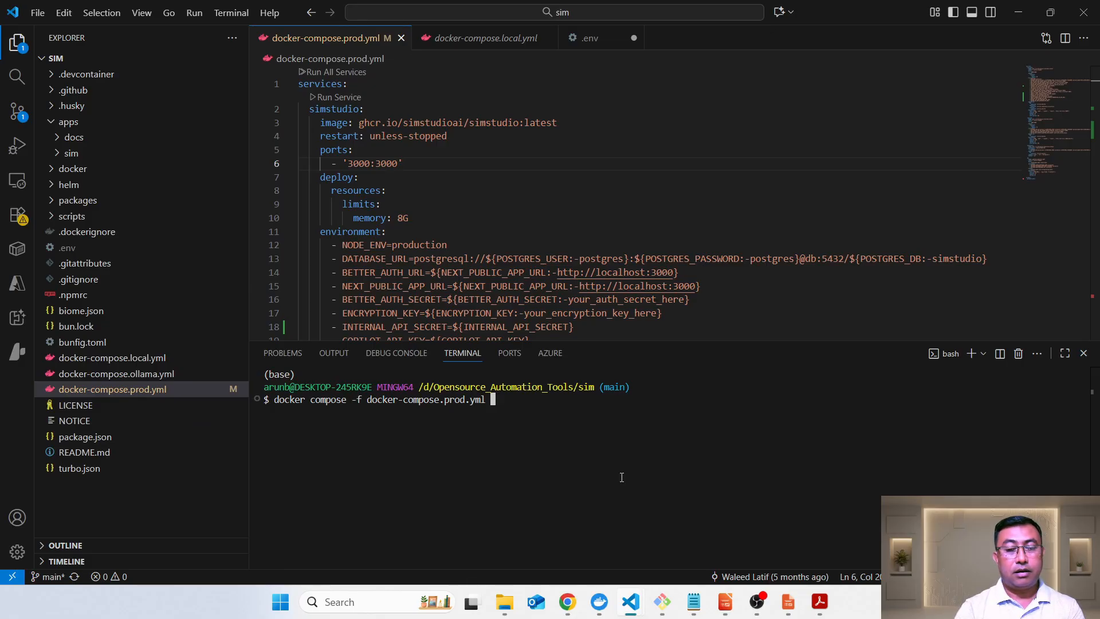
{"action": "type", "text": "up "}
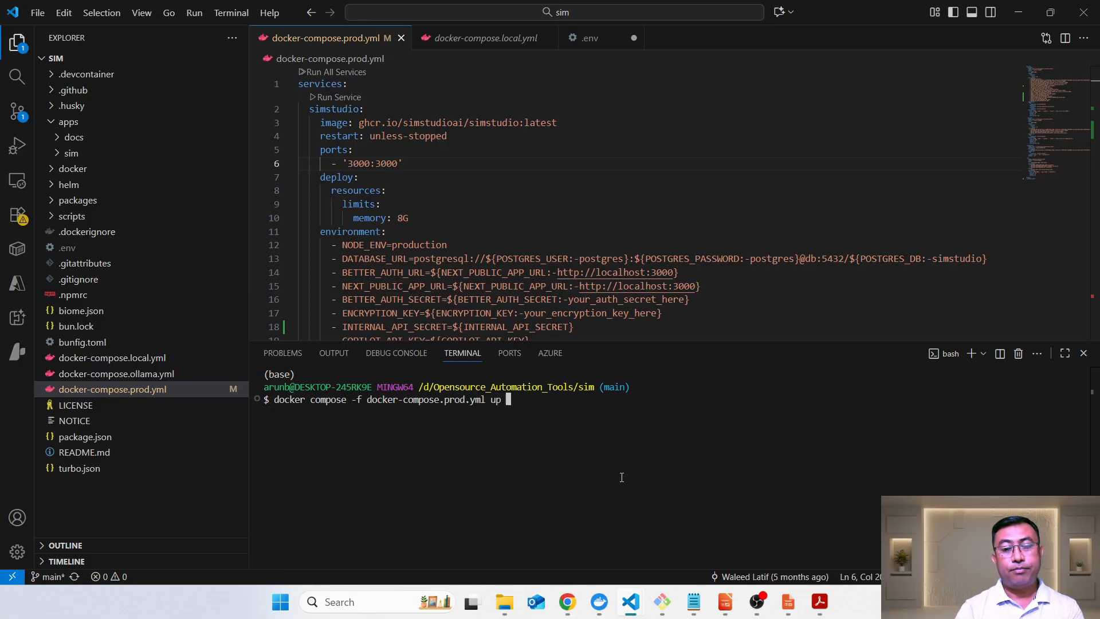
{"action": "type", "text": "-"}
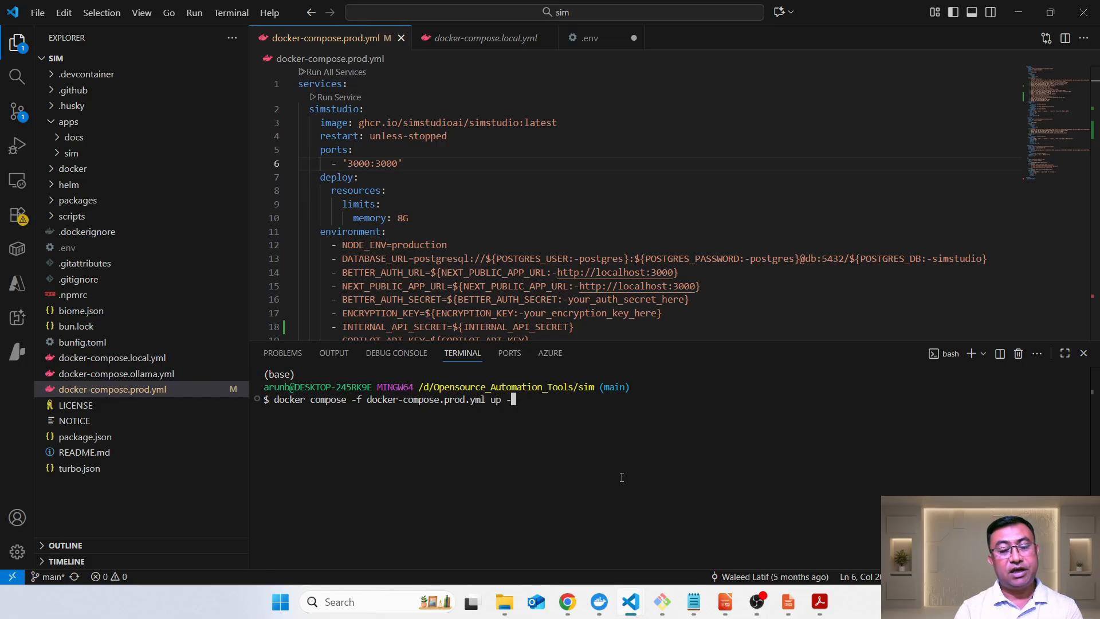
{"action": "type", "text": "d"}
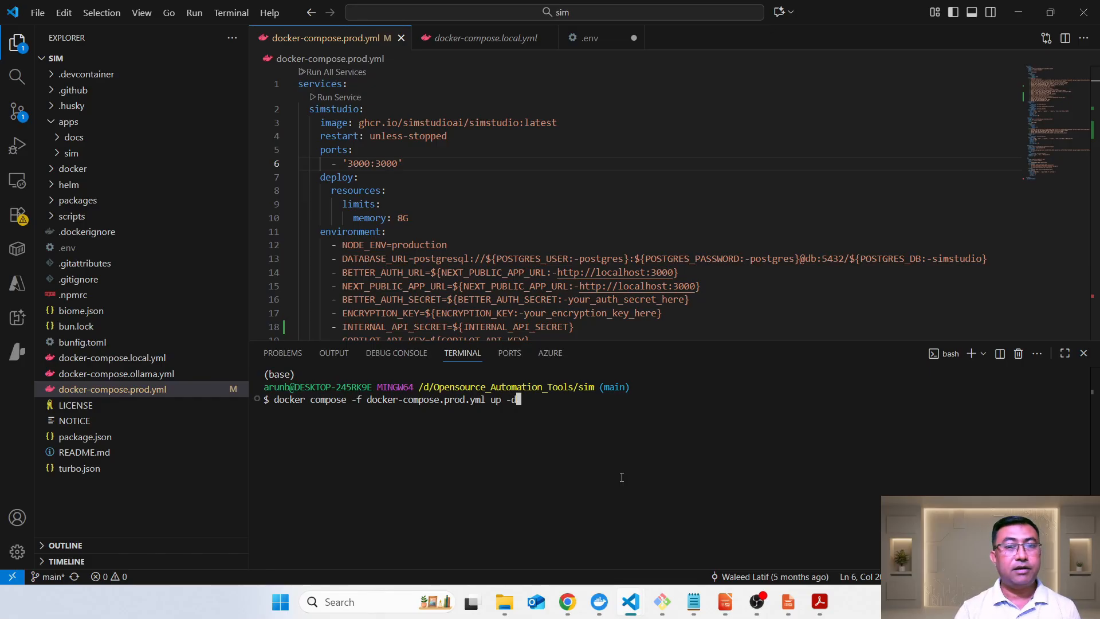
{"action": "key", "text": "Return"}
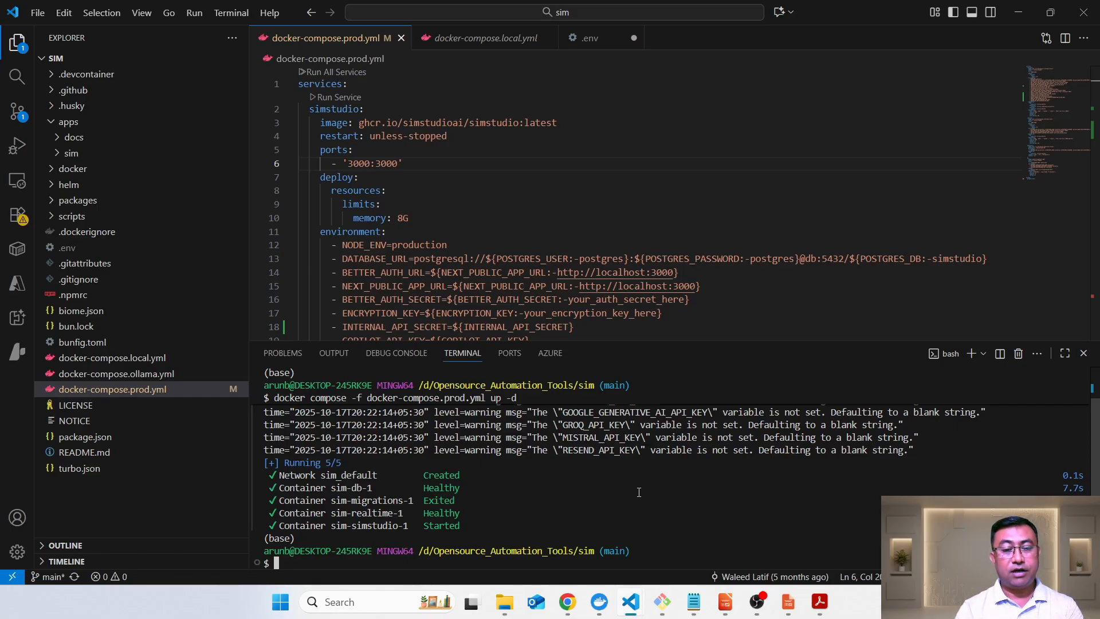
- List the running containers with docker ps and check the port of sim-simstudio-1 and the sim-db-1 entry
{"action": "type", "text": "docker ps"}
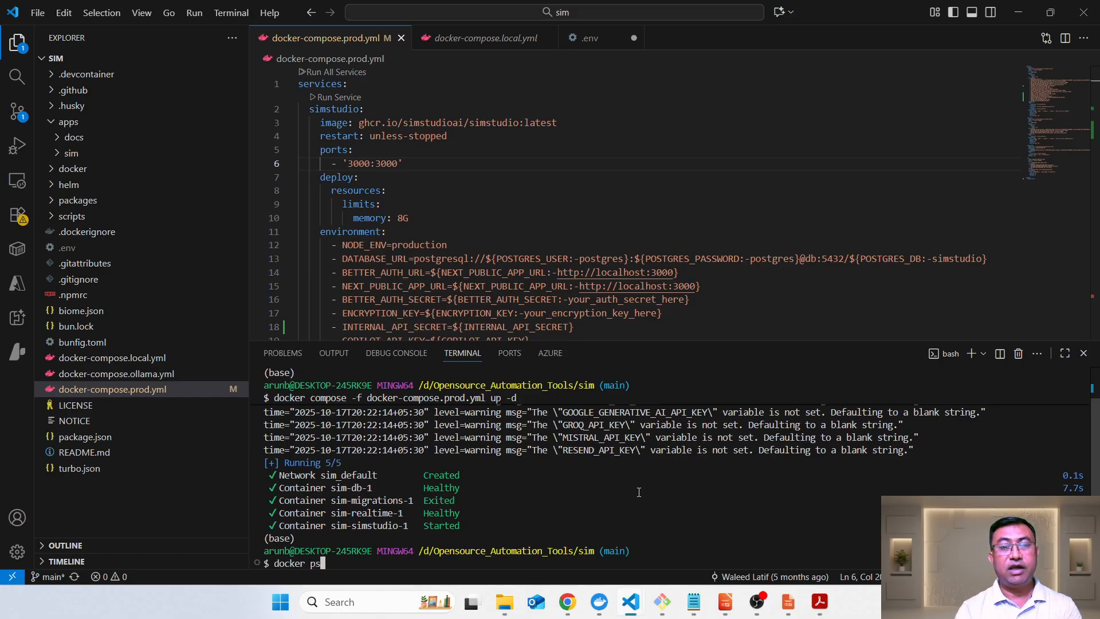
{"action": "key", "text": "Return"}
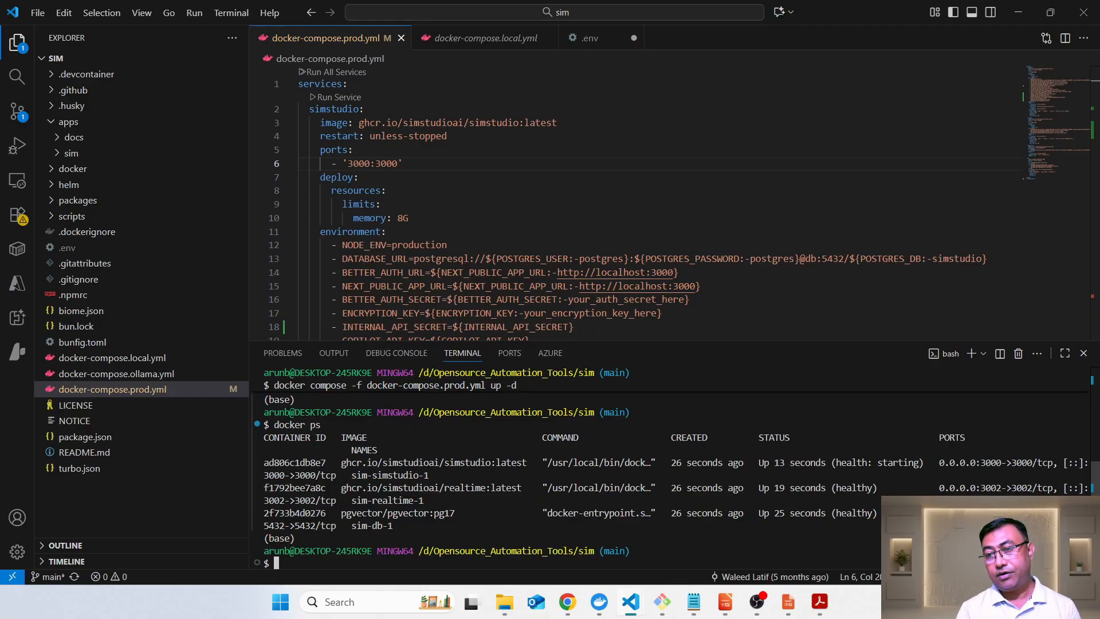
{"action": "double_click", "coordinate": [1021, 464]}
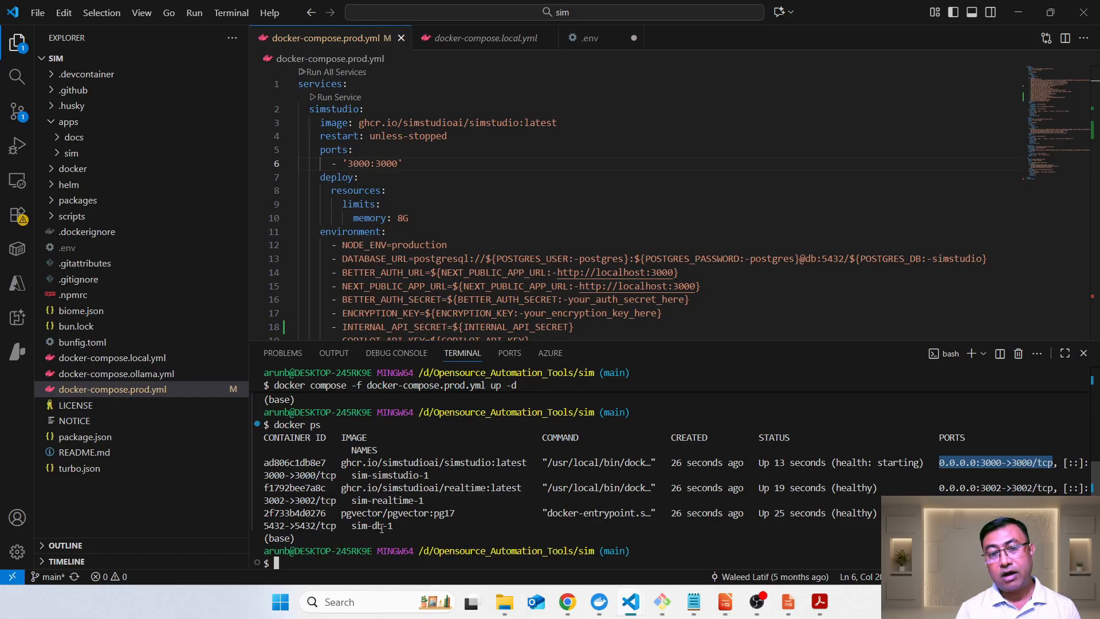
{"action": "left_click_drag", "start_coordinate": [336, 517], "coordinate": [917, 524]}
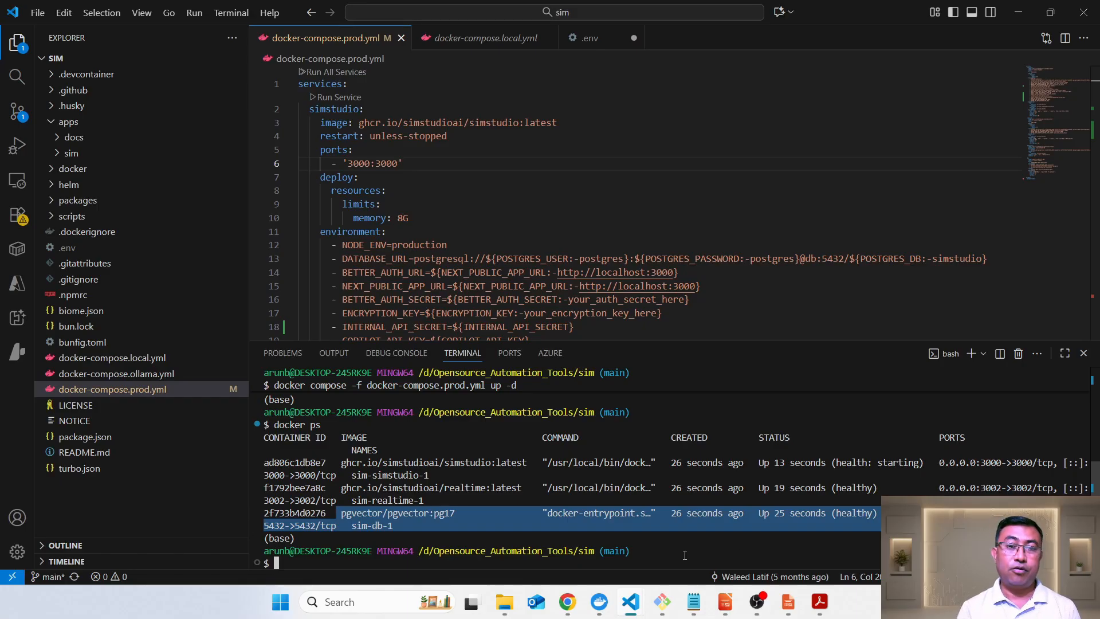
{"action": "left_click", "coordinate": [685, 555]}
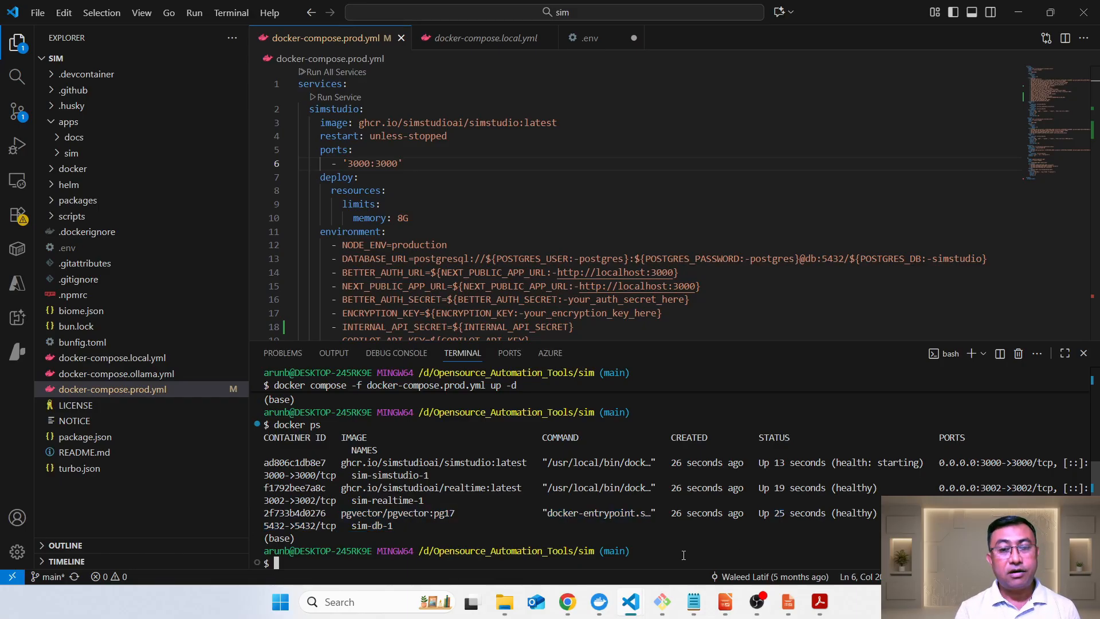
- Switch to Chrome and open a new Incognito window
{"action": "left_click", "coordinate": [570, 605]}
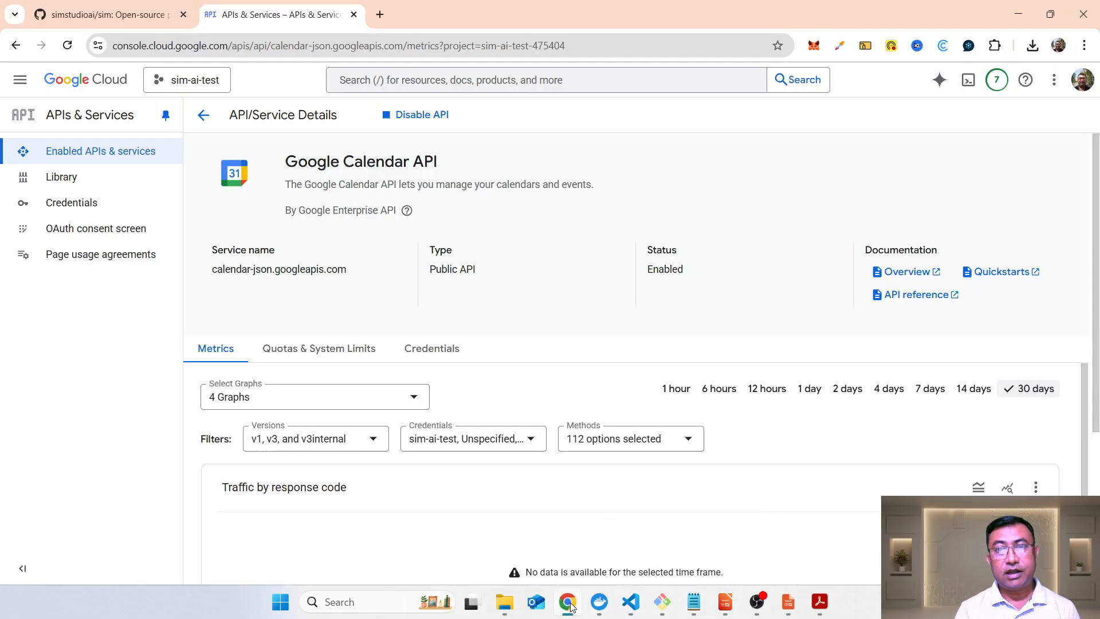
{"action": "left_click", "coordinate": [1084, 45]}
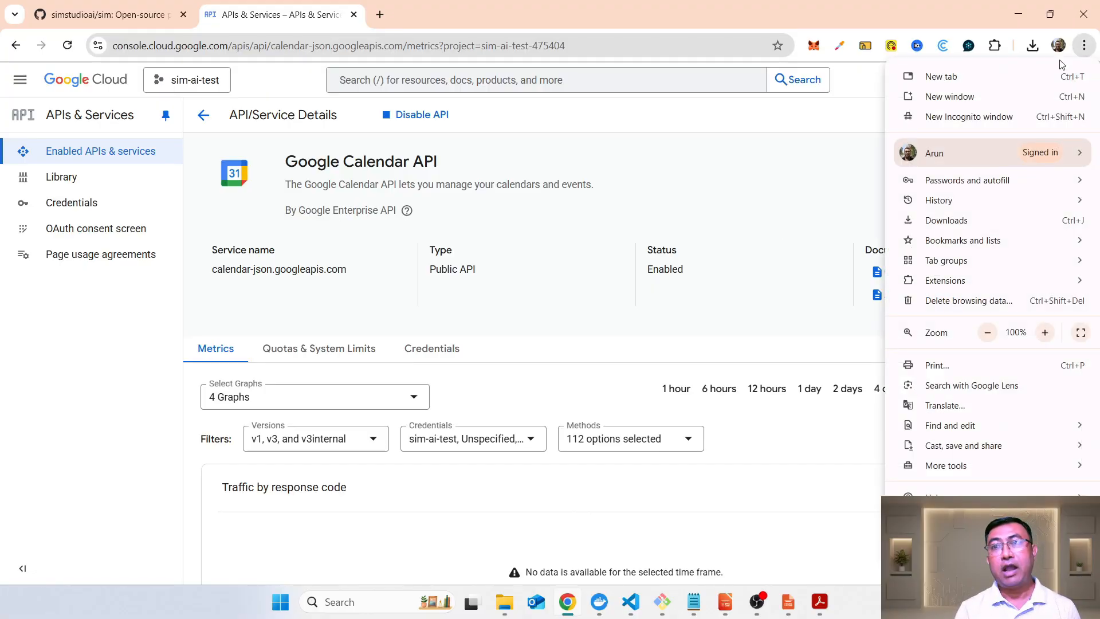
{"action": "left_click", "coordinate": [963, 117]}
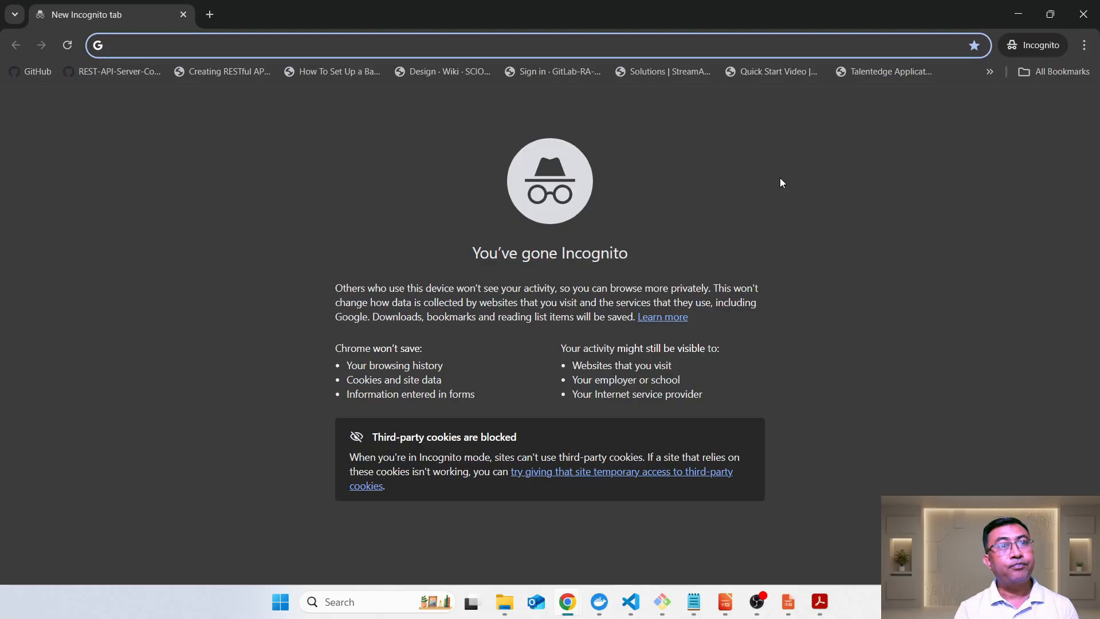
- Load the self-hosted Sim application at localhost:3000 in the Incognito window
{"action": "type", "text": "loca"}
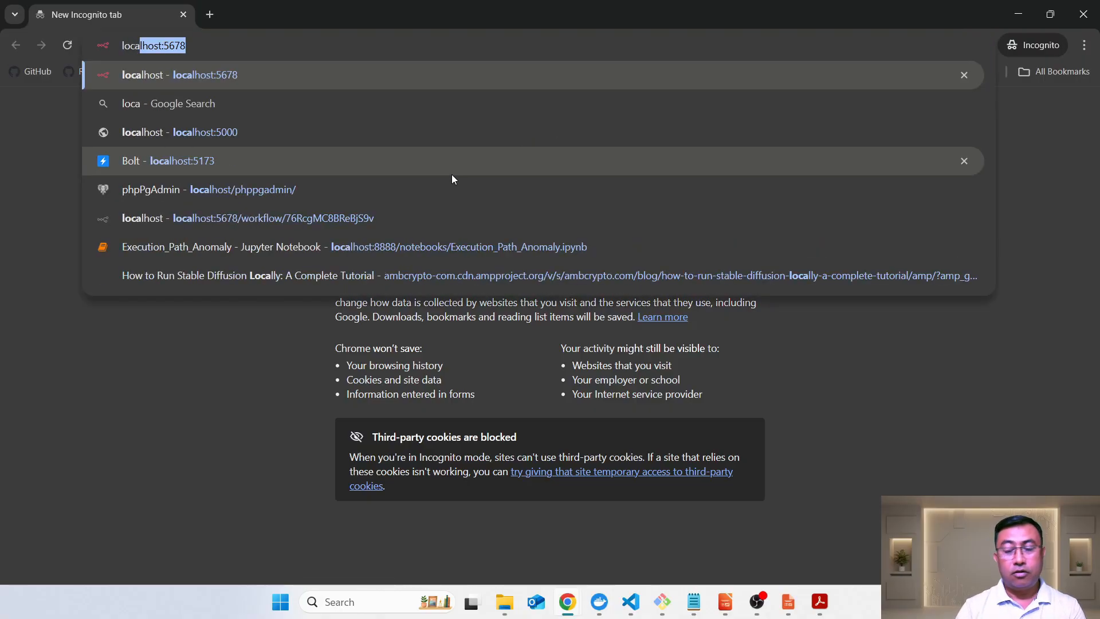
{"action": "key", "text": "BackSpace"}
{"action": "key", "text": "BackSpace"}
{"action": "key", "text": "BackSpace"}
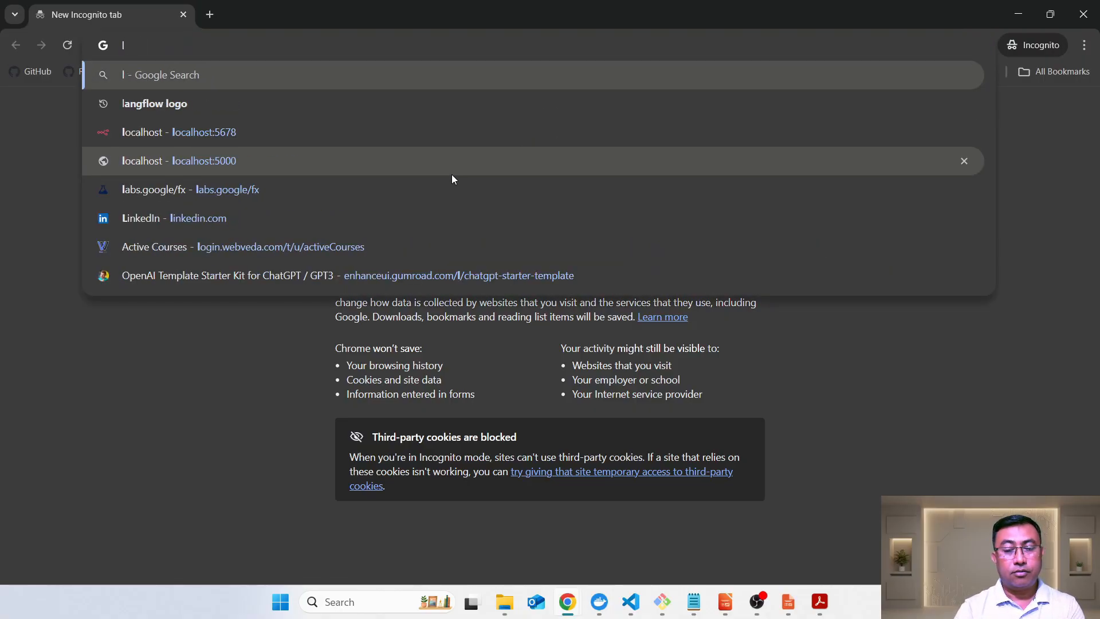
{"action": "type", "text": "ocalhos"}
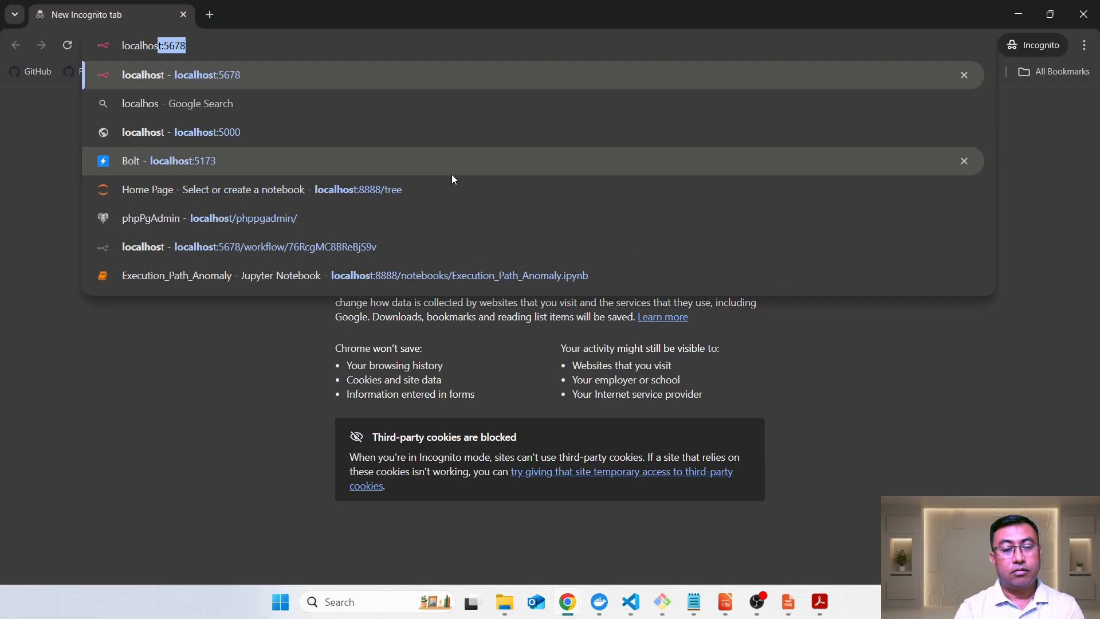
{"action": "type", "text": "t:5678"}
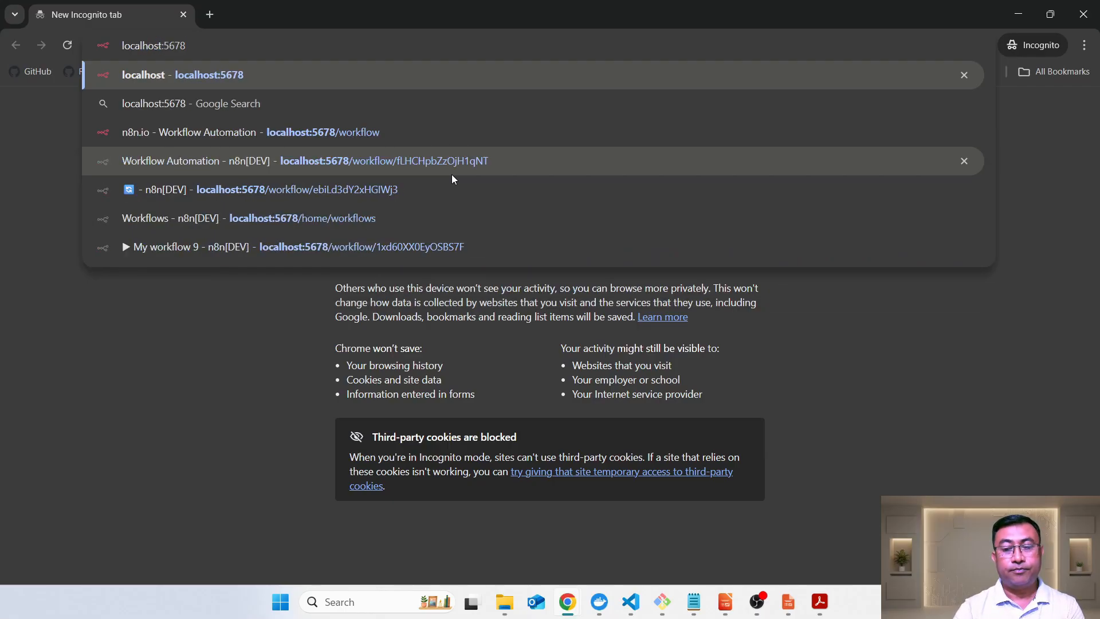
{"action": "key", "text": "BackSpace"}
{"action": "key", "text": "BackSpace"}
{"action": "key", "text": "BackSpace"}
{"action": "key", "text": "BackSpace"}
{"action": "type", "text": "3000"}
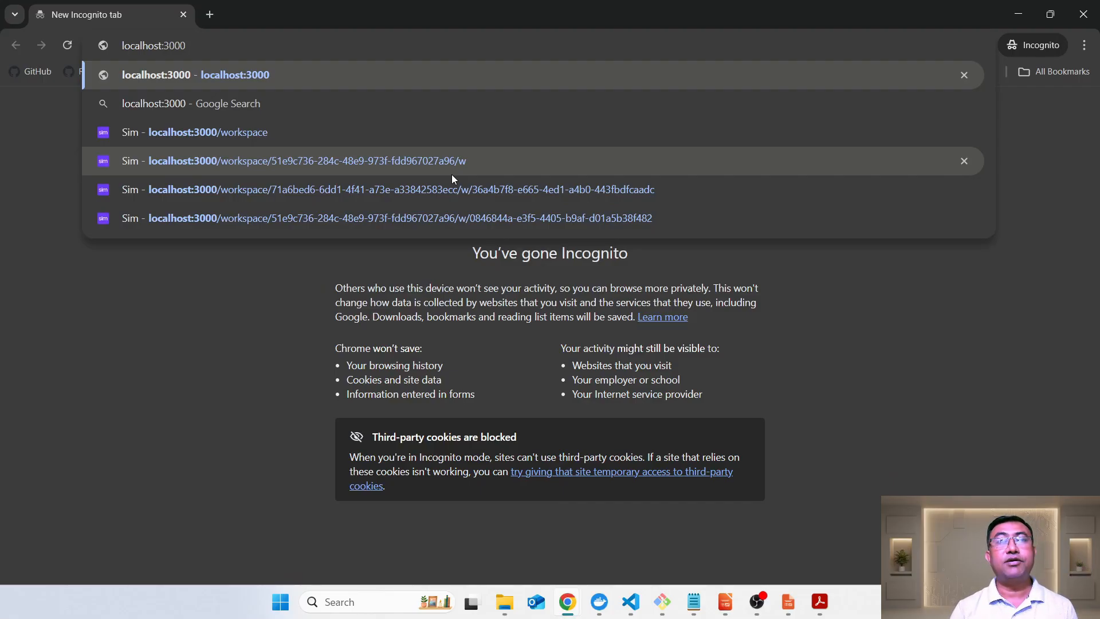
{"action": "key", "text": "Return"}
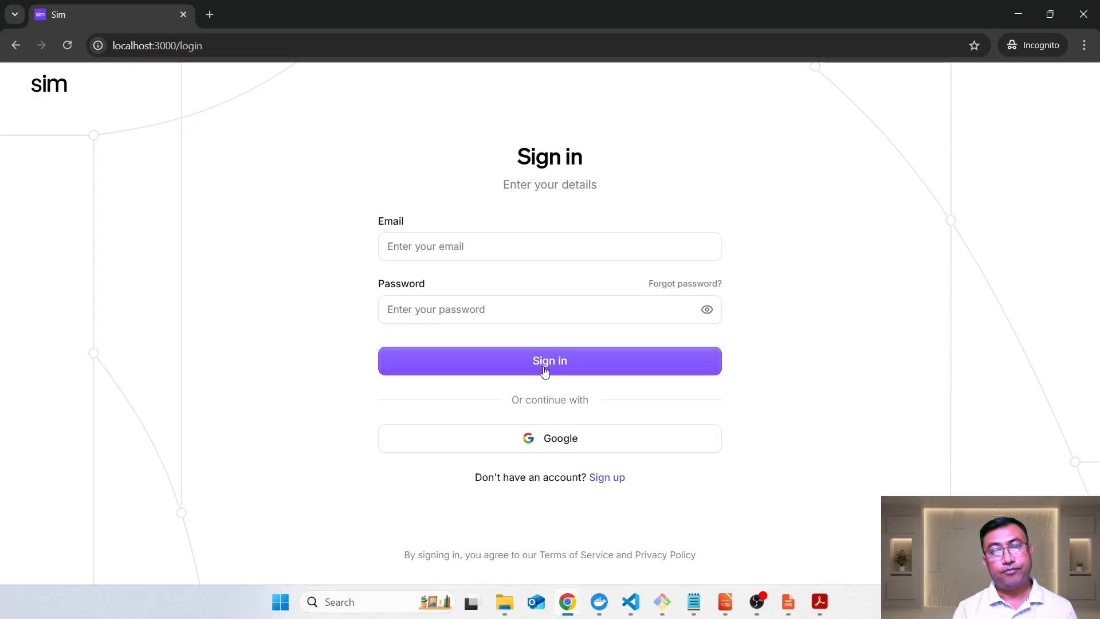
- Sign in to Sim with Google using the saved account e-mail and password, and grant sim-ai-test access to the account
{"action": "left_click", "coordinate": [541, 444]}
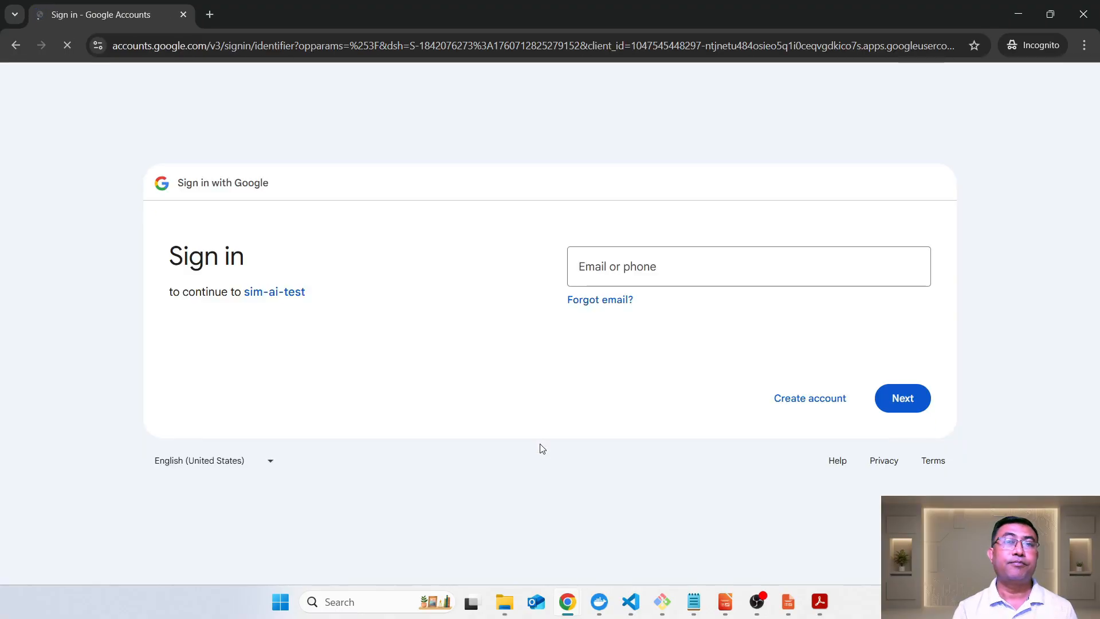
{"action": "left_click", "coordinate": [620, 266]}
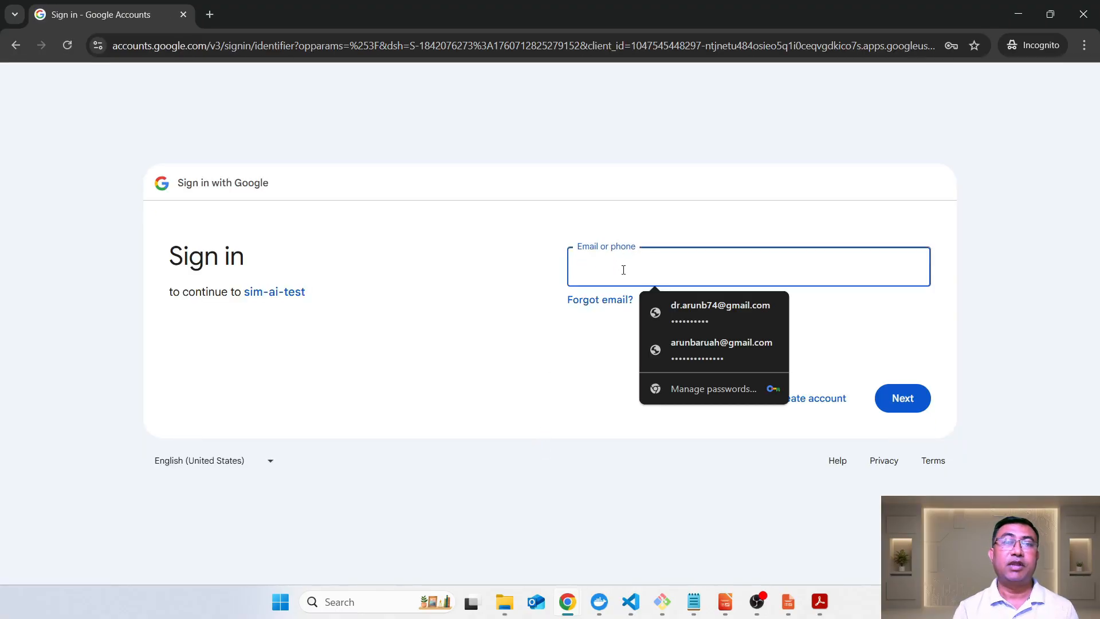
{"action": "left_click", "coordinate": [676, 308]}
{"action": "left_click", "coordinate": [899, 400]}
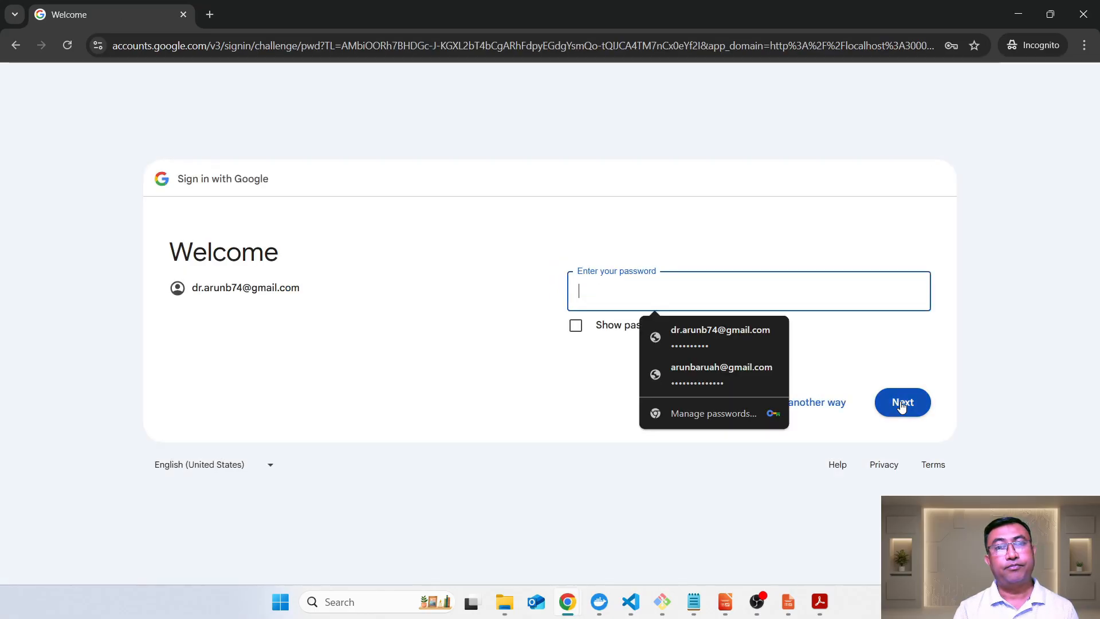
{"action": "left_click", "coordinate": [675, 337]}
{"action": "left_click", "coordinate": [906, 401]}
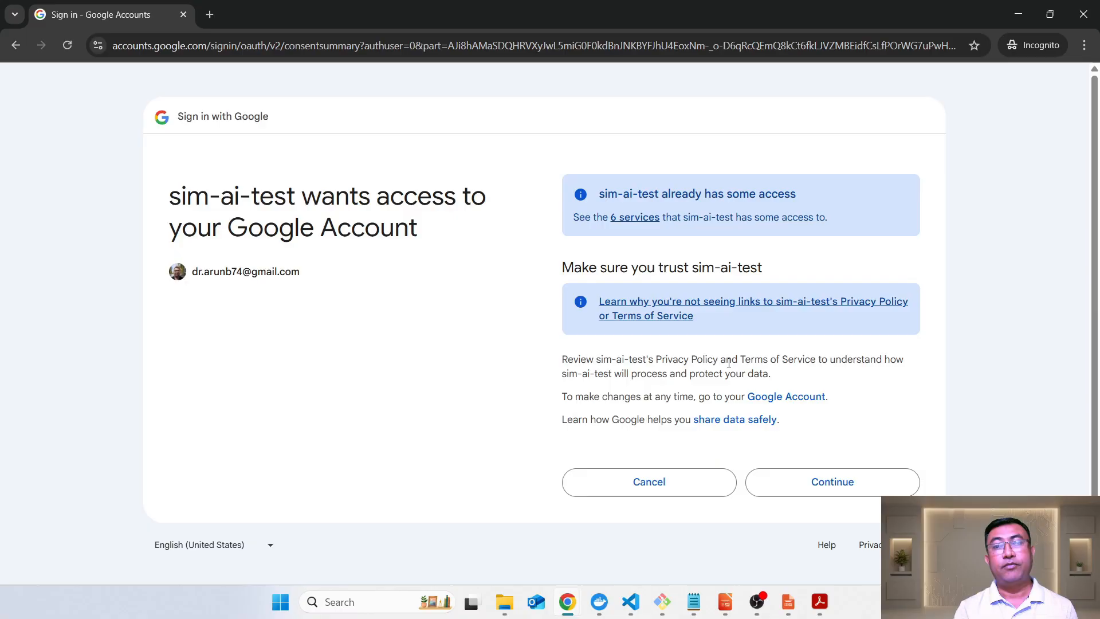
{"action": "left_click", "coordinate": [842, 481]}
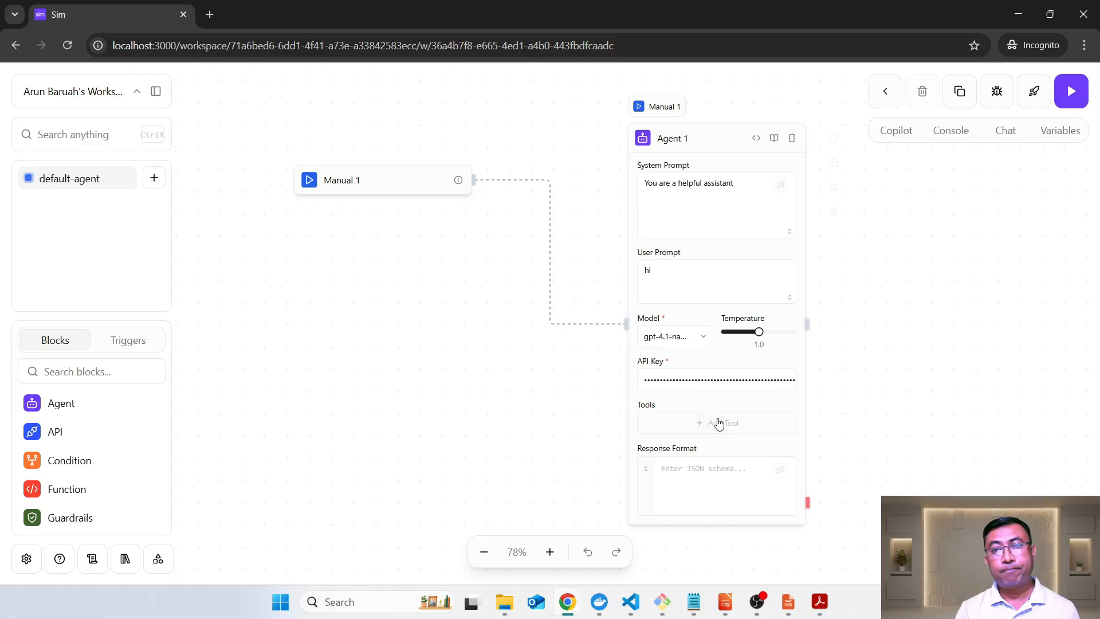
- Delete the Agent 1 and Manual 1 blocks from the default-agent workflow canvas
{"action": "mouse_move", "coordinate": [721, 142]}
{"action": "left_mouse_down"}
{"action": "mouse_move", "coordinate": [675, 129]}
{"action": "mouse_move", "coordinate": [701, 138]}
{"action": "left_mouse_up"}
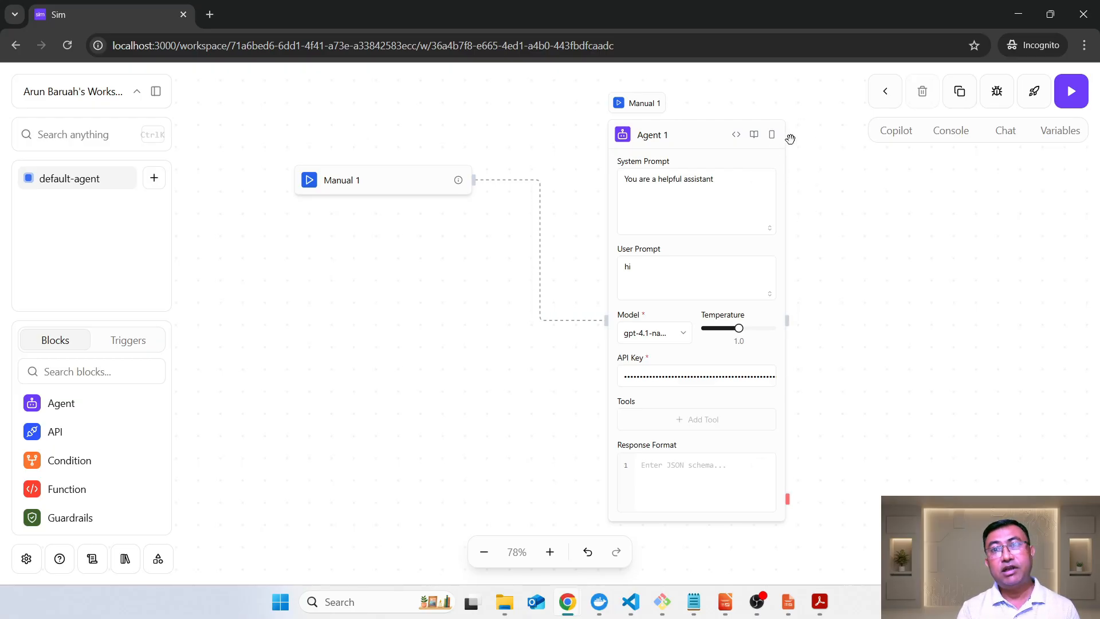
{"action": "left_click", "coordinate": [812, 209]}
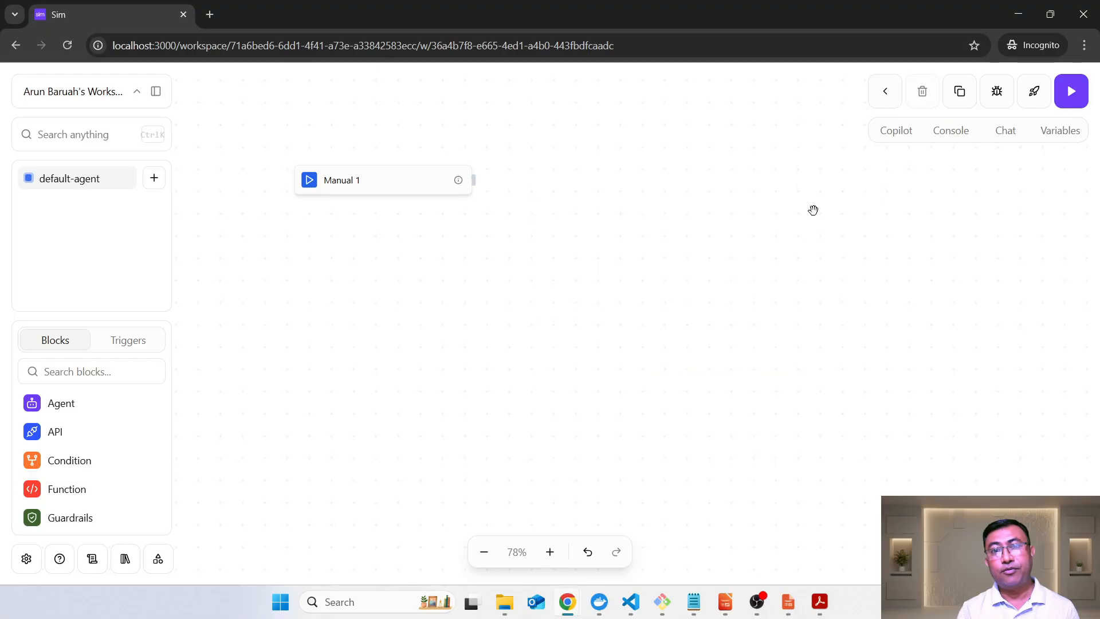
{"action": "mouse_move", "coordinate": [468, 183]}
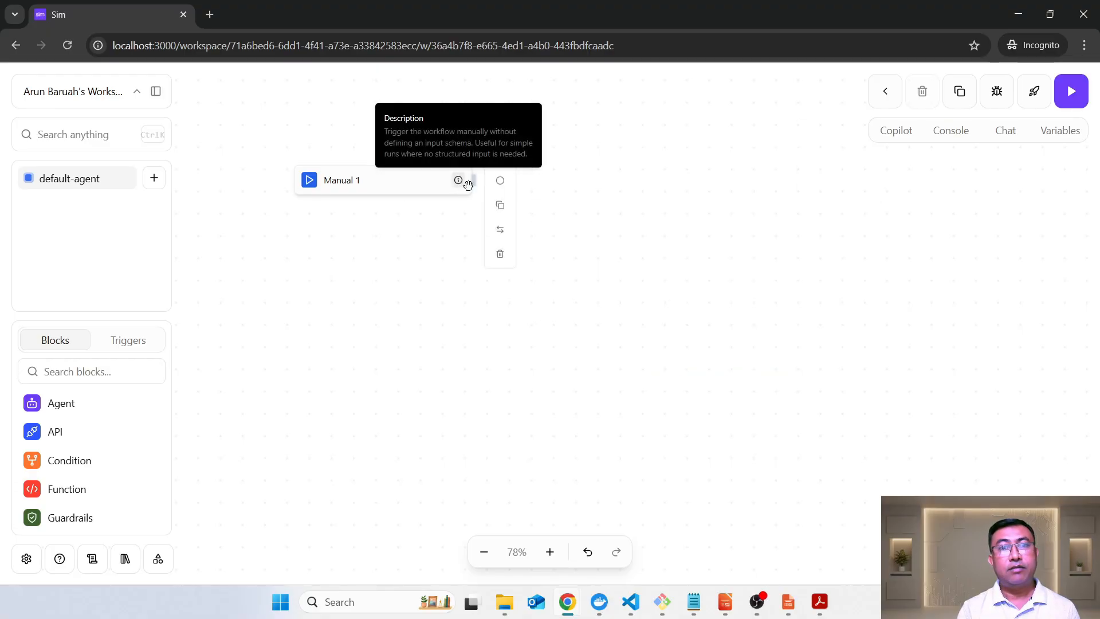
{"action": "left_click", "coordinate": [500, 254]}
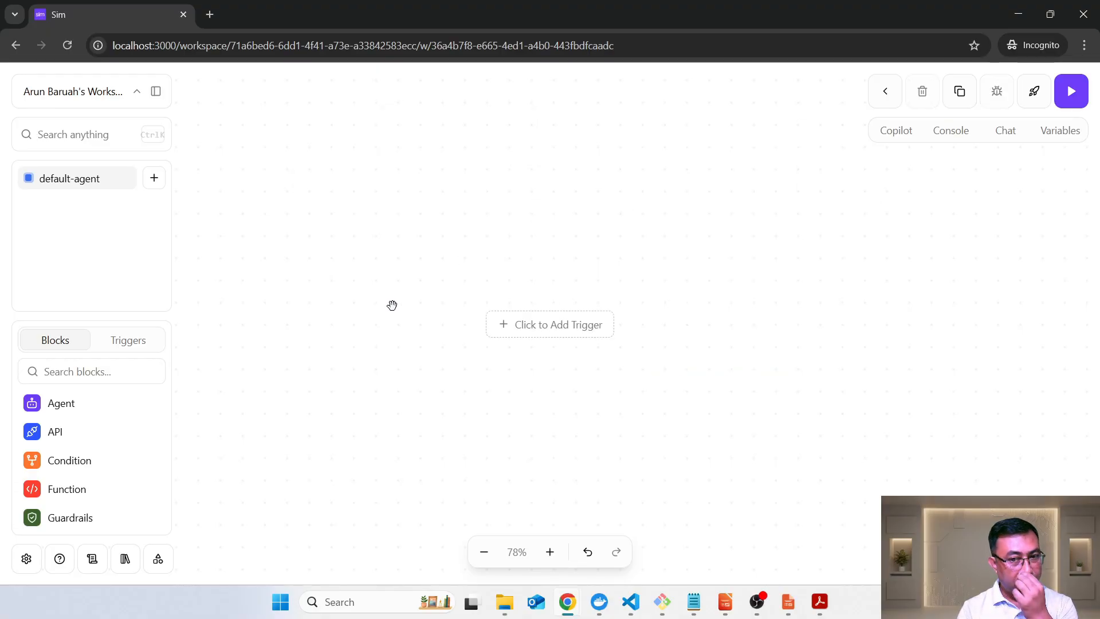
- Browse the available workflow blocks and triggers to see which components and integrations can be added
{"action": "mouse_move", "coordinate": [630, 605]}
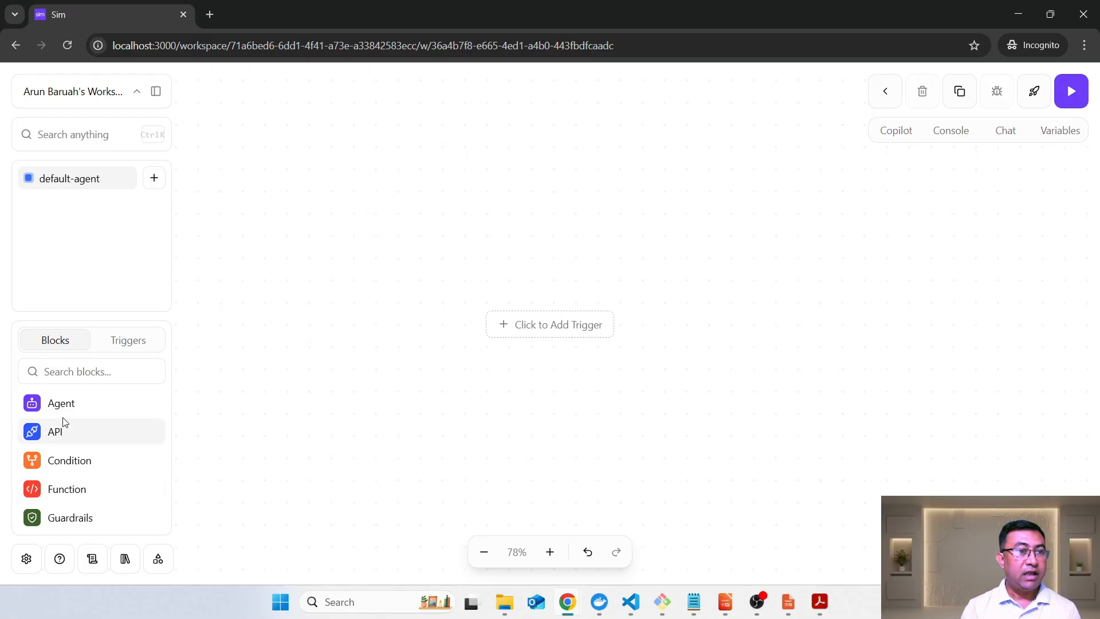
{"action": "scroll", "coordinate": [117, 463], "scroll_direction": "down", "scroll_amount": 1}
{"action": "scroll", "coordinate": [117, 463], "scroll_direction": "down", "scroll_amount": 4}
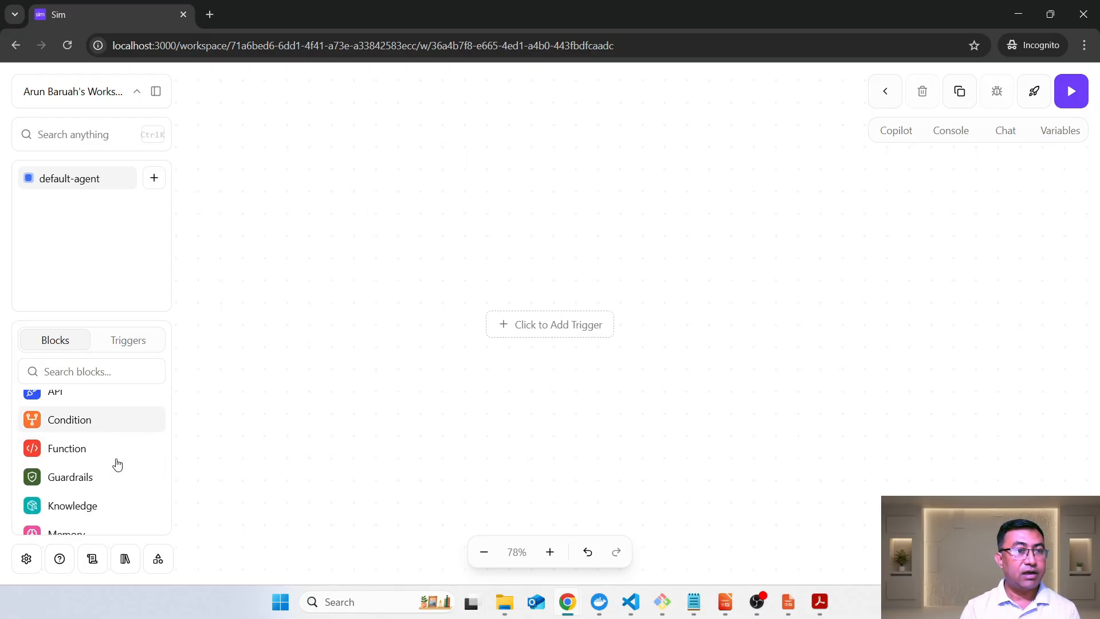
{"action": "scroll", "coordinate": [117, 464], "scroll_direction": "down", "scroll_amount": 5}
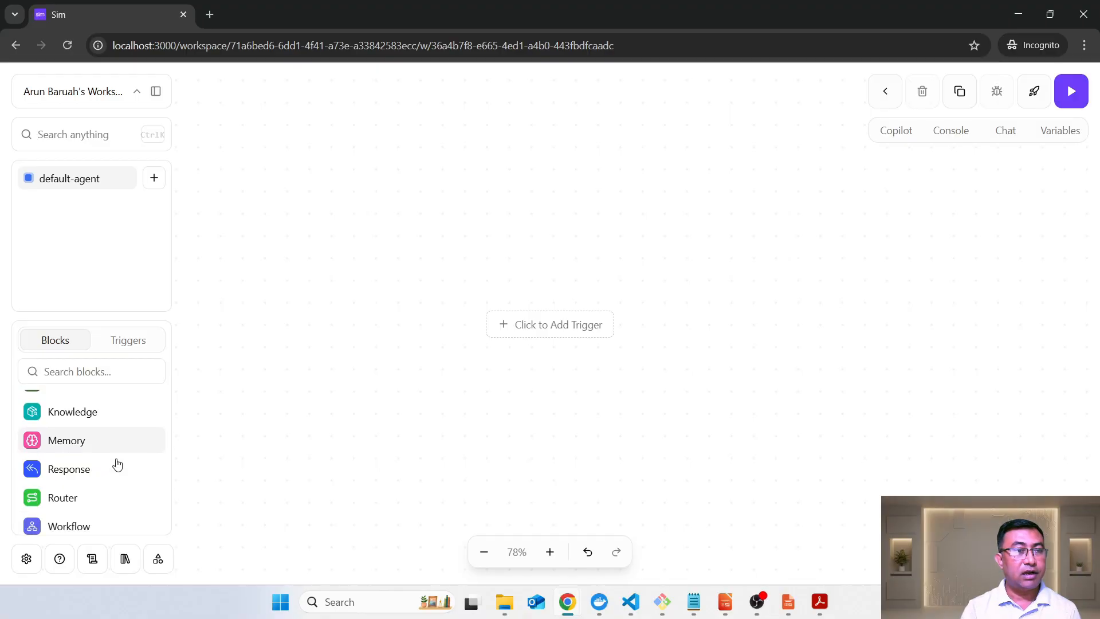
{"action": "scroll", "coordinate": [117, 464], "scroll_direction": "down", "scroll_amount": 5}
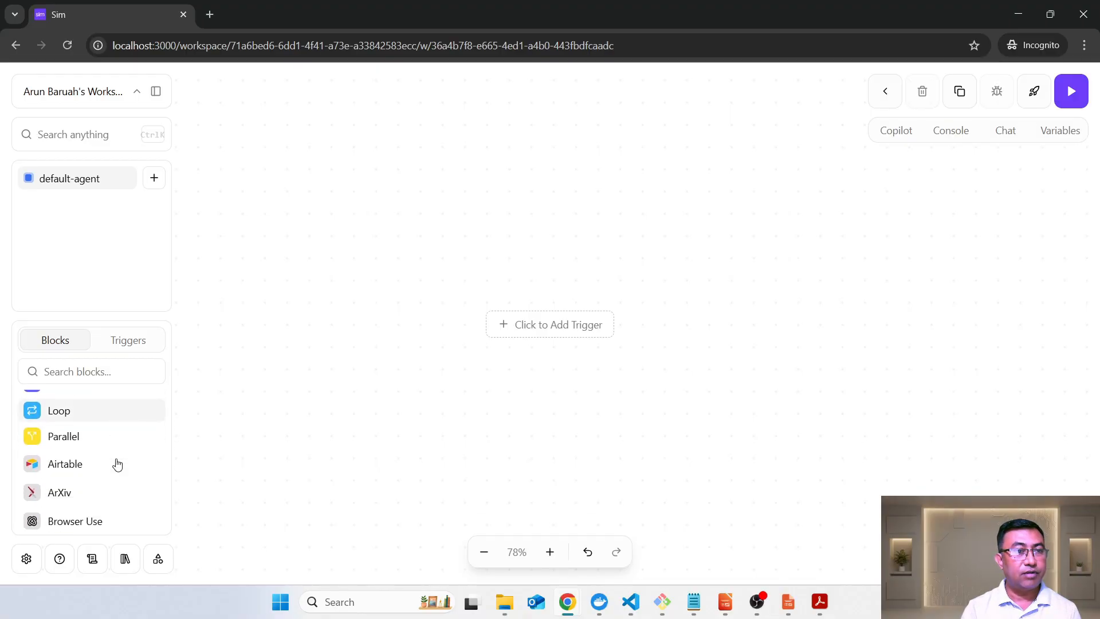
{"action": "scroll", "coordinate": [117, 464], "scroll_direction": "down", "scroll_amount": 11}
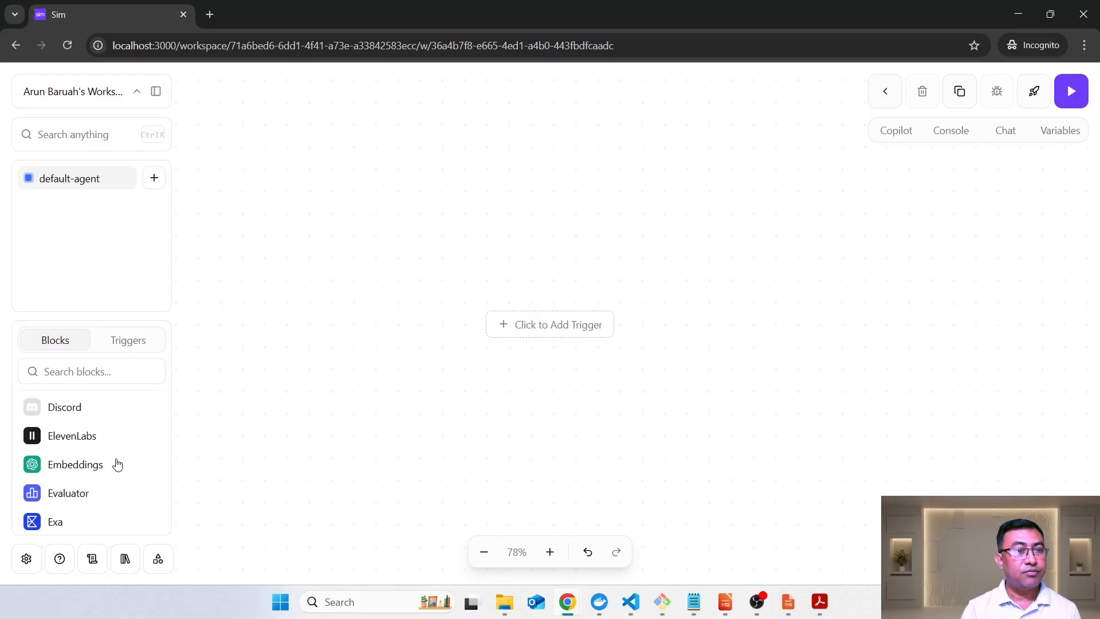
{"action": "scroll", "coordinate": [117, 464], "scroll_direction": "down", "scroll_amount": 13}
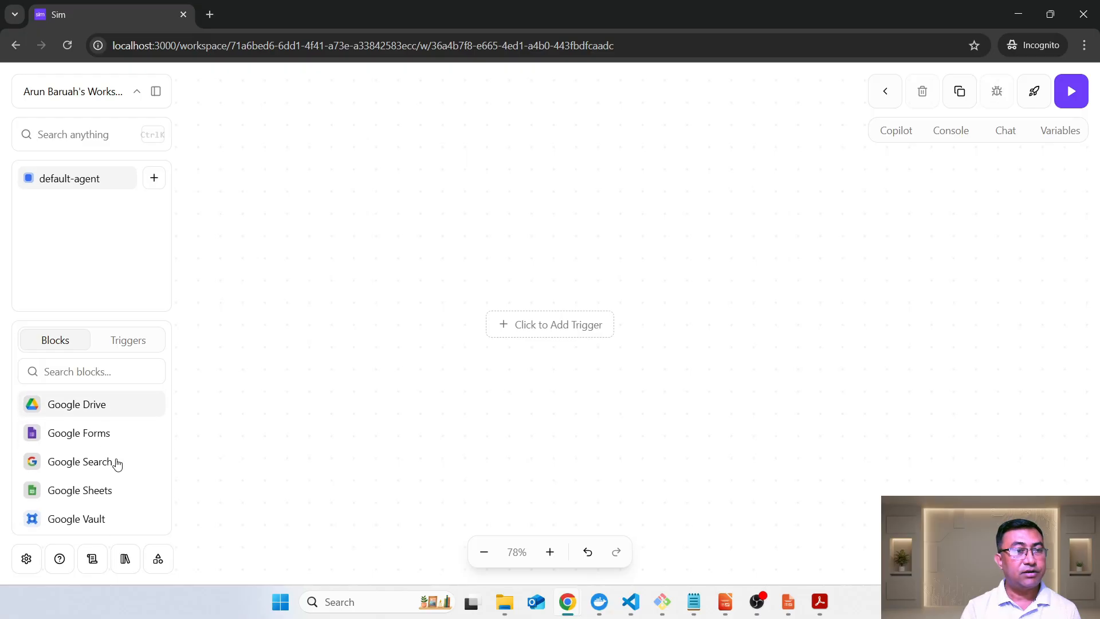
{"action": "left_click", "coordinate": [125, 334]}
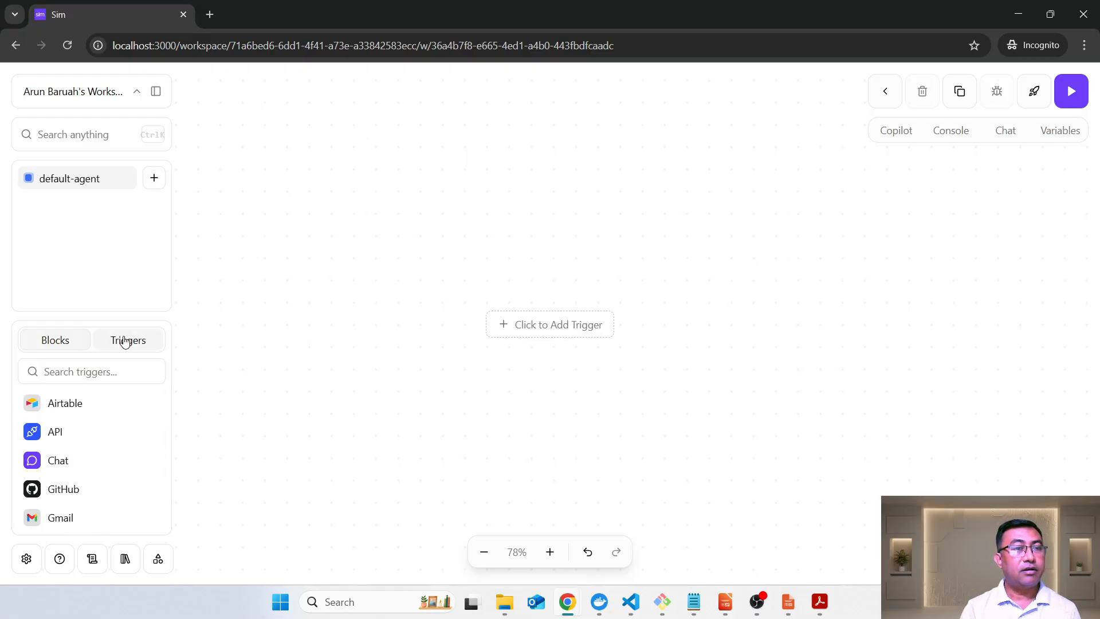
{"action": "scroll", "coordinate": [136, 506], "scroll_direction": "down", "scroll_amount": 5}
{"action": "scroll", "coordinate": [136, 505], "scroll_direction": "down", "scroll_amount": 5}
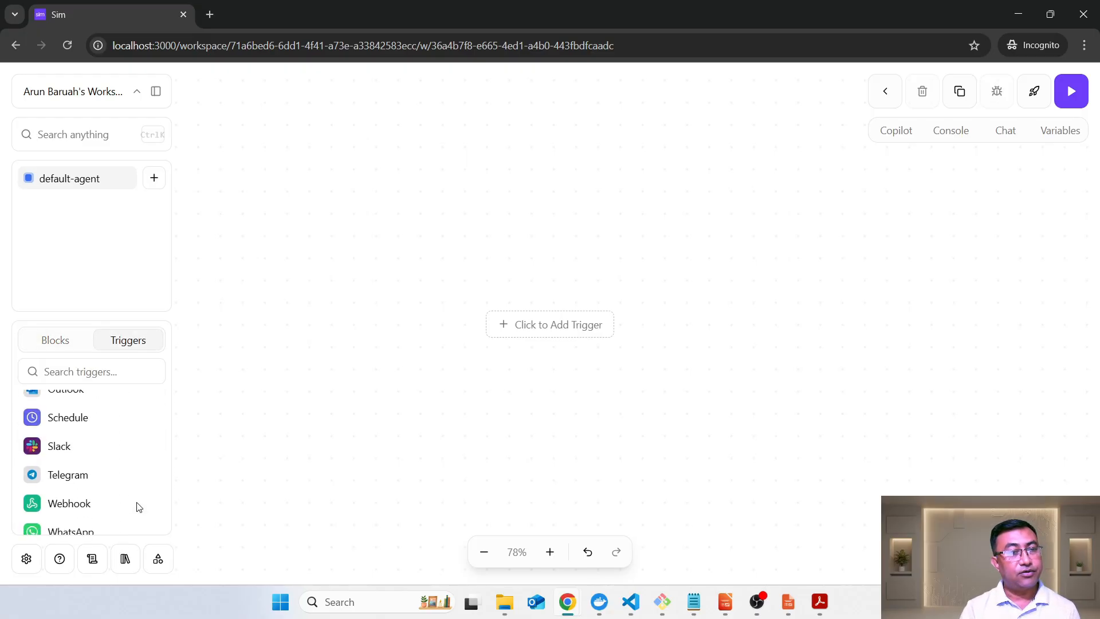
{"action": "scroll", "coordinate": [136, 505], "scroll_direction": "up", "scroll_amount": 10}
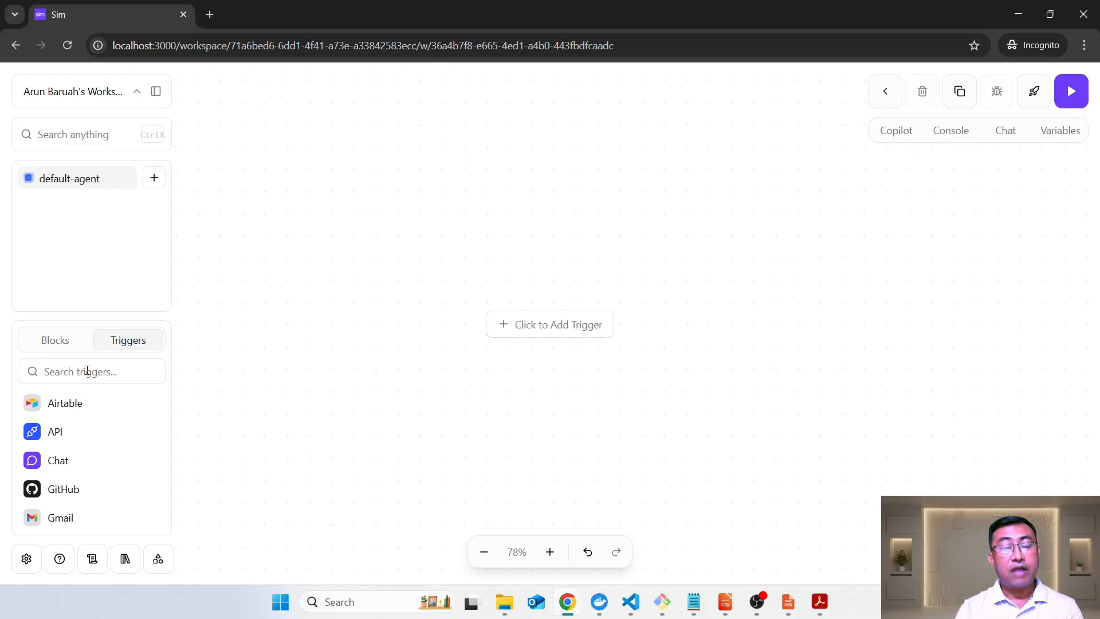
- Find the Manual trigger by searching for "man", add it near the canvas's upper-left corner, and clear the search
{"action": "type", "text": "man"}
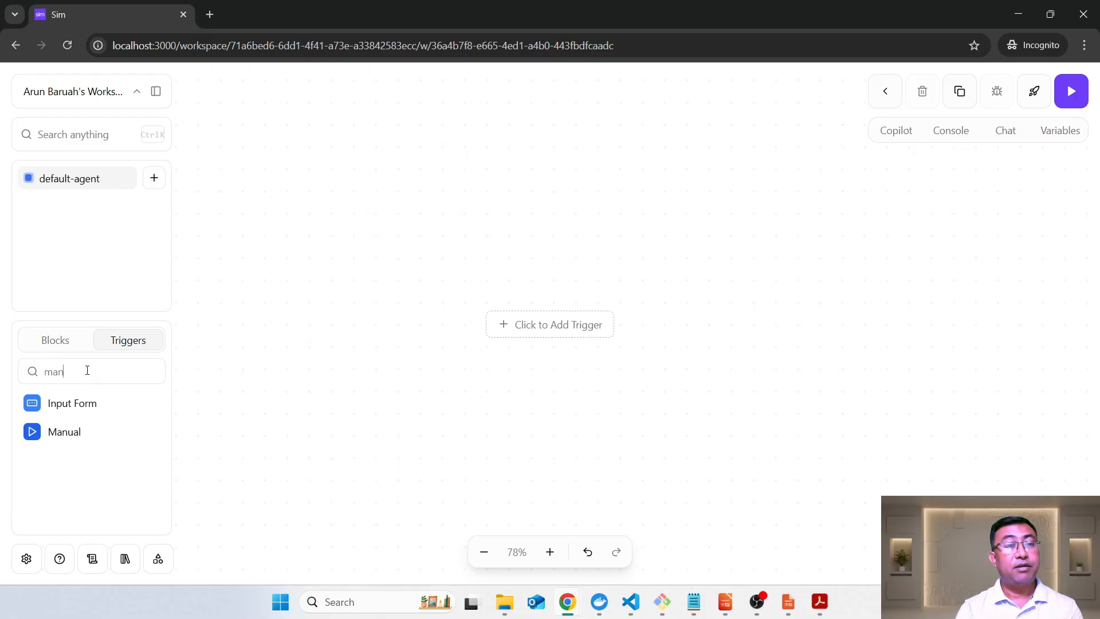
{"action": "left_click", "coordinate": [66, 433]}
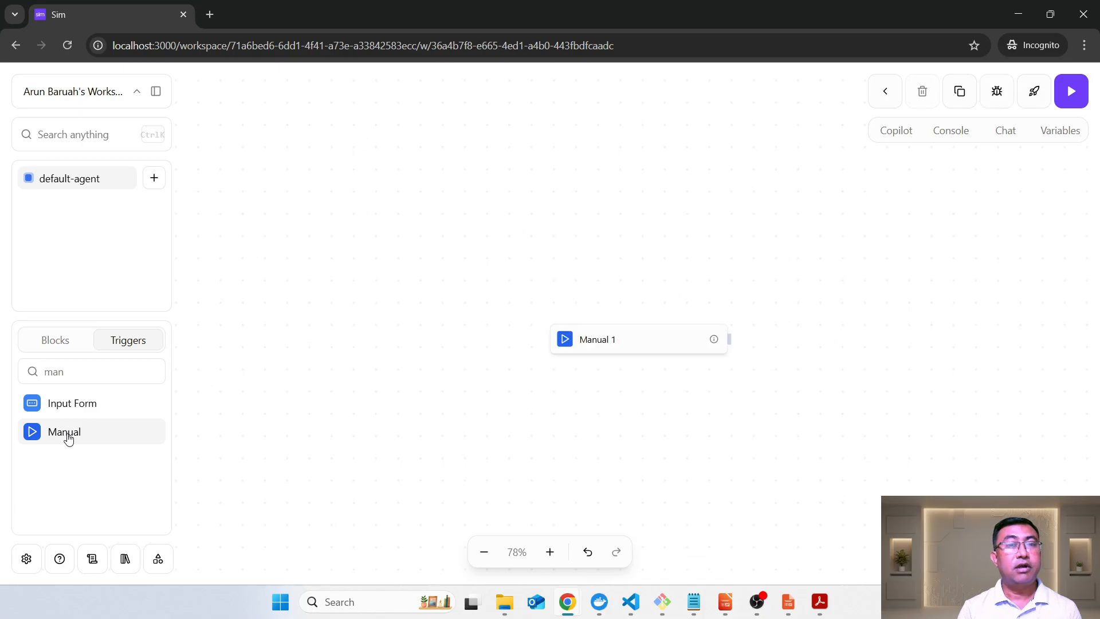
{"action": "left_click_drag", "start_coordinate": [606, 343], "coordinate": [285, 195]}
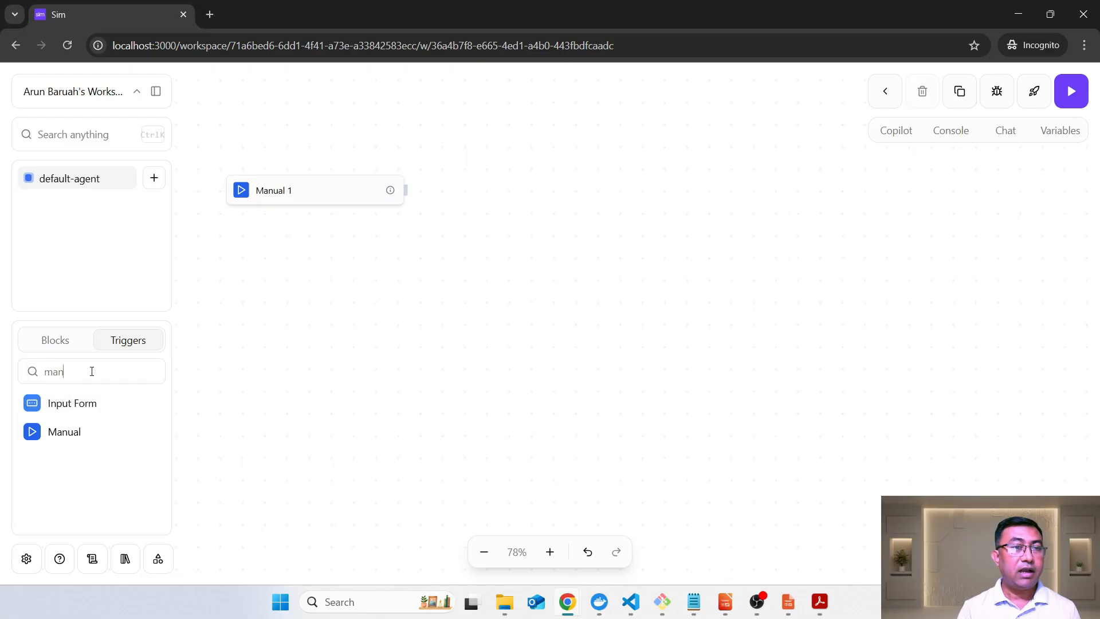
{"action": "left_click_drag", "start_coordinate": [92, 371], "coordinate": [35, 373]}
{"action": "key", "text": "BackSpace"}
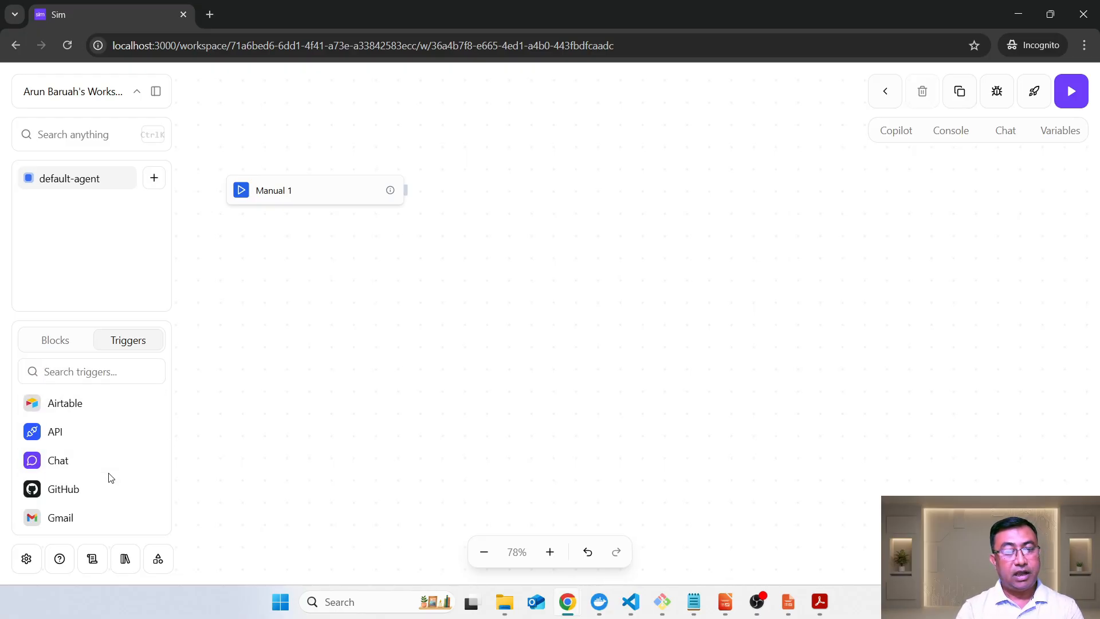
{"action": "type", "text": "ag"}
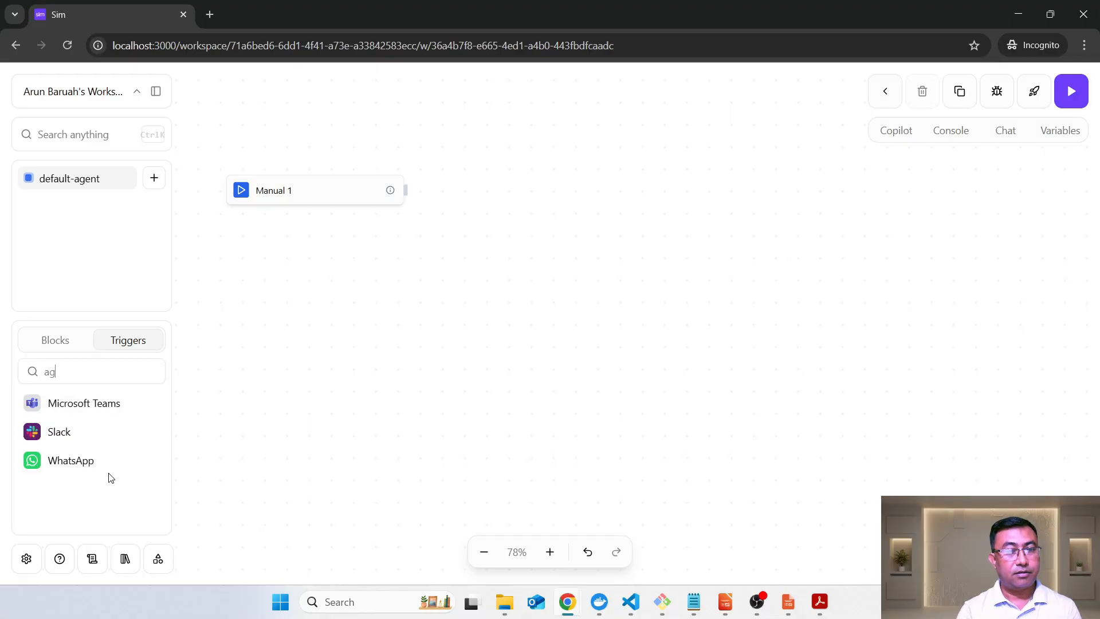
{"action": "key", "text": "BackSpace"}
{"action": "key", "text": "BackSpace"}
- Add an Agent block beside the Manual 1 trigger, auto-connected to it, and move it up so all its fields fit
{"action": "left_click", "coordinate": [53, 343]}
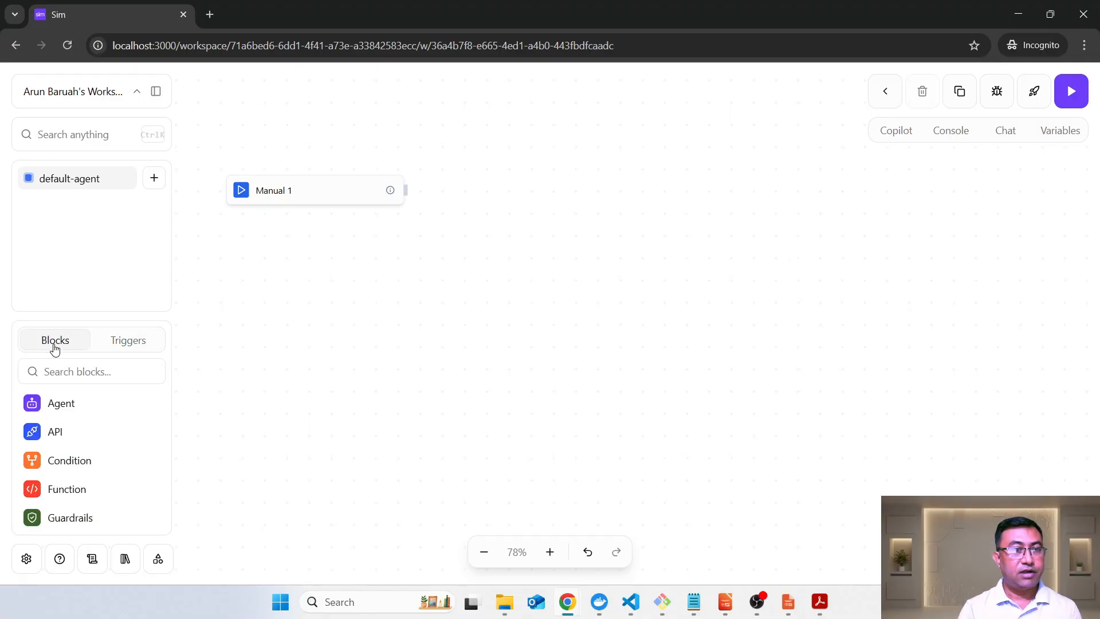
{"action": "left_click_drag", "start_coordinate": [64, 411], "coordinate": [506, 202]}
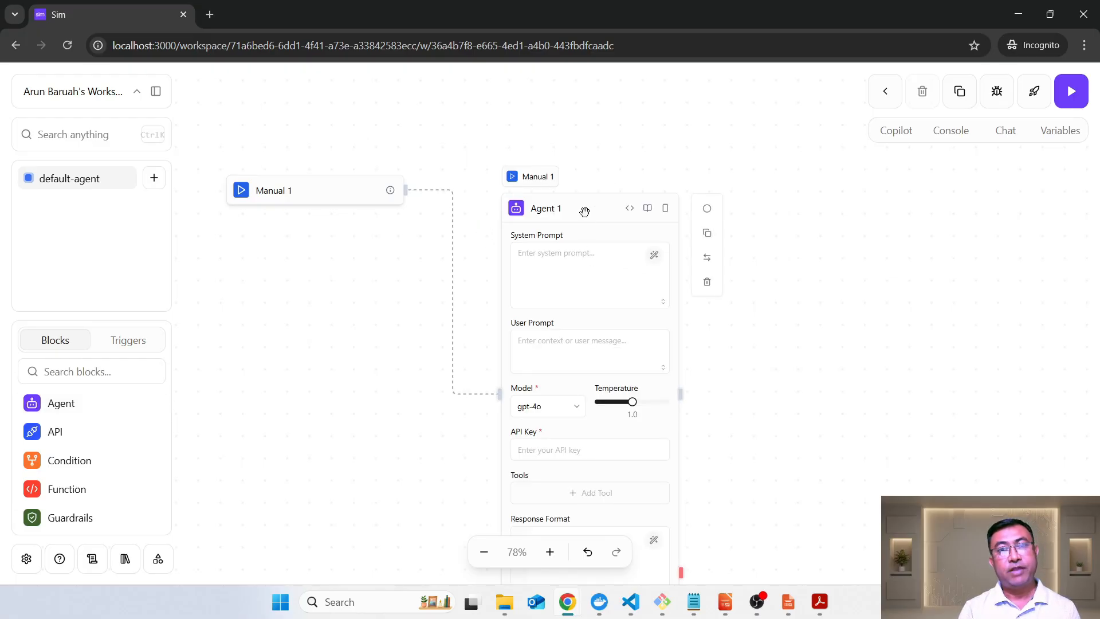
{"action": "left_click_drag", "start_coordinate": [585, 209], "coordinate": [581, 118]}
- Set Agent 1's system prompt to "You are a helpful AI assistant" and its user prompt to "hi"
{"action": "left_click", "coordinate": [567, 182]}
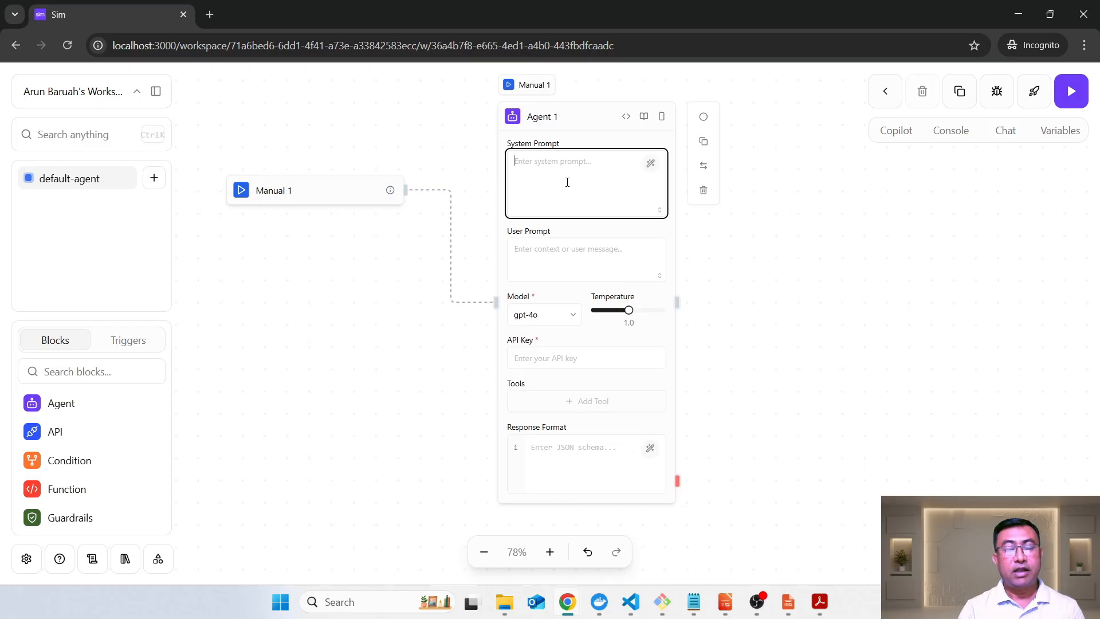
{"action": "type", "text": "You are a"}
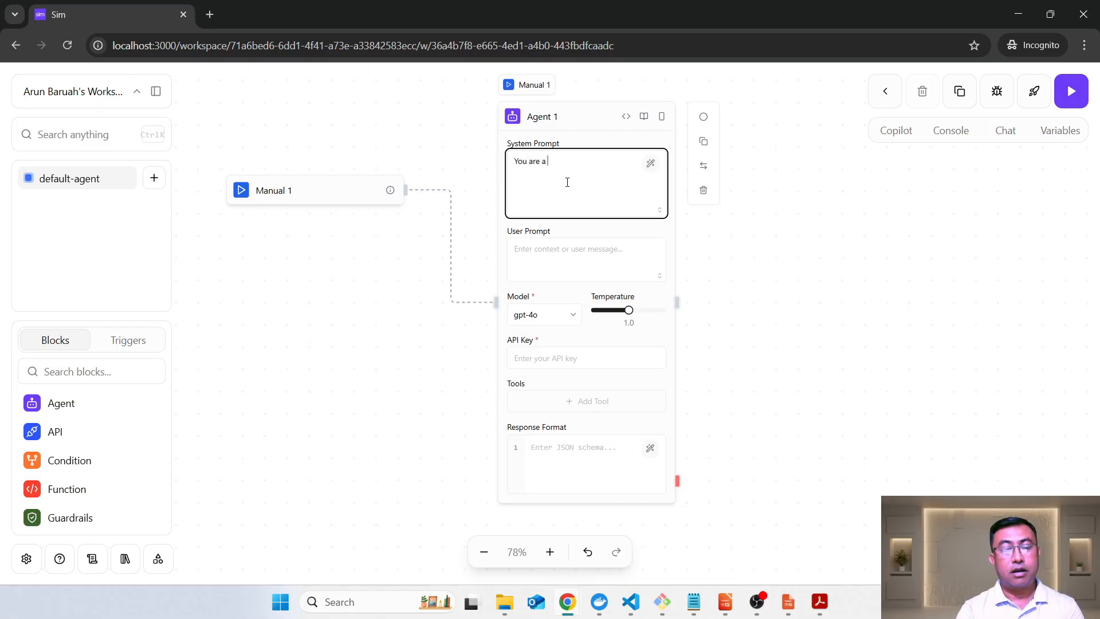
{"action": "type", "text": " help"}
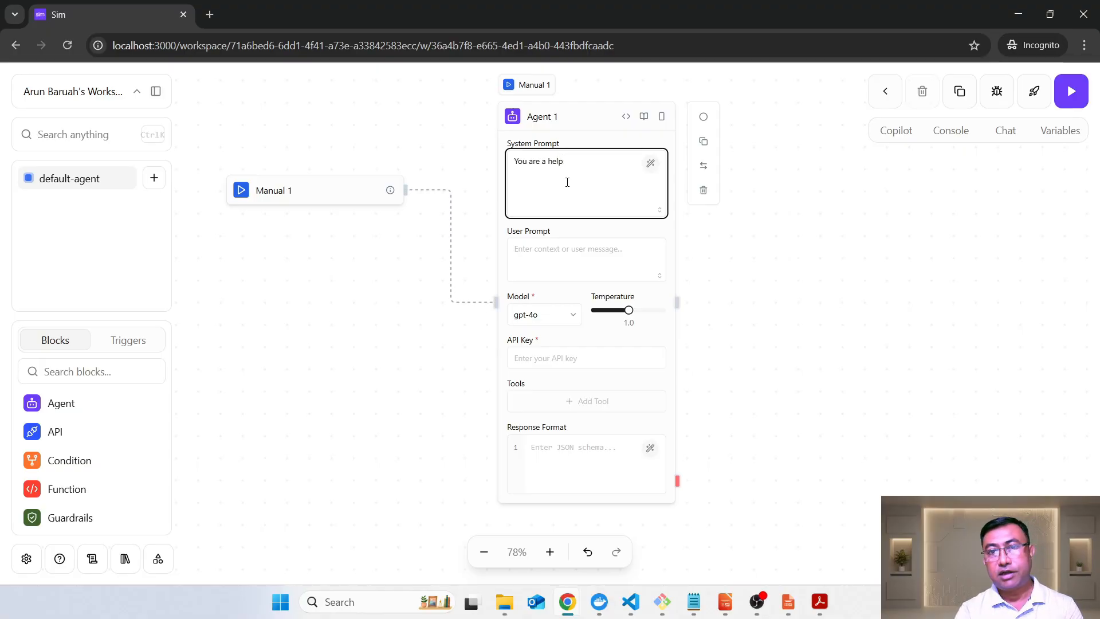
{"action": "type", "text": "ful "}
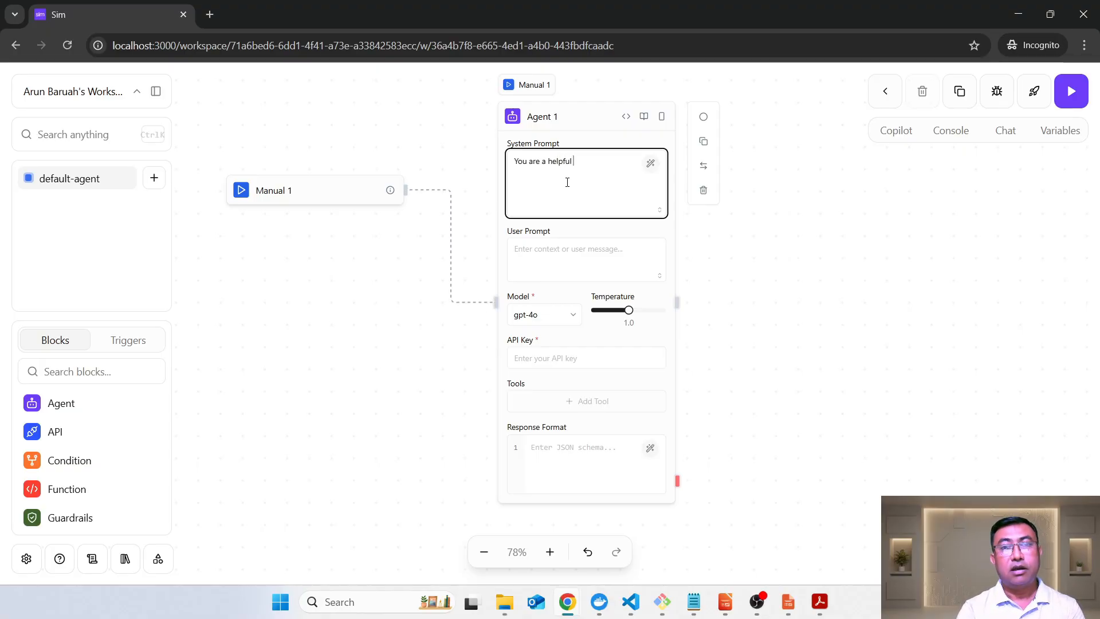
{"action": "type", "text": "AI assistant"}
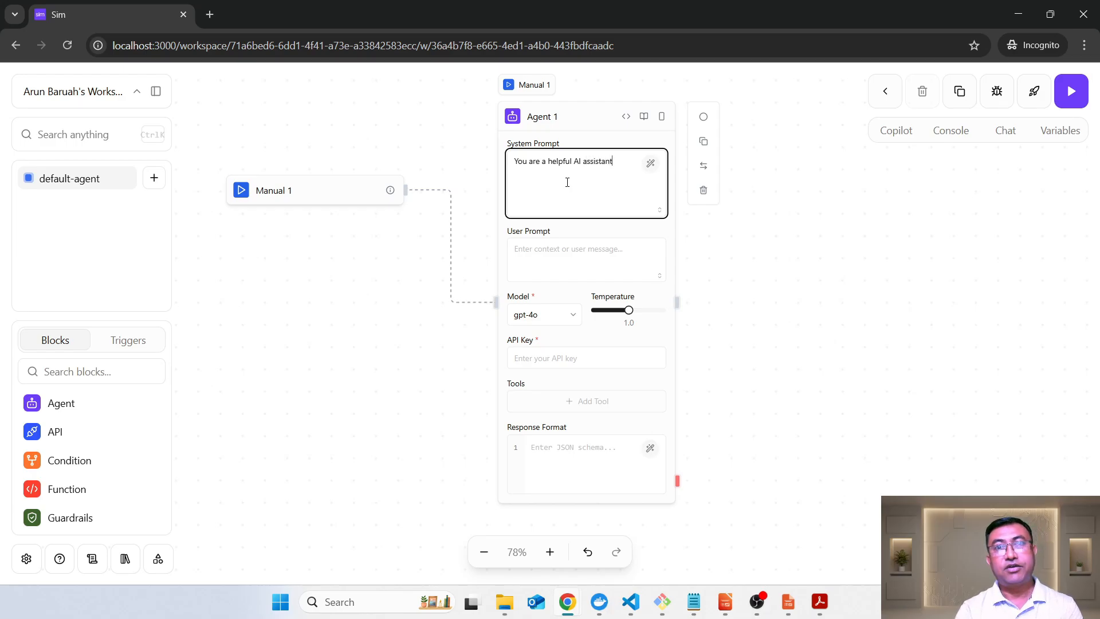
{"action": "left_click", "coordinate": [548, 256]}
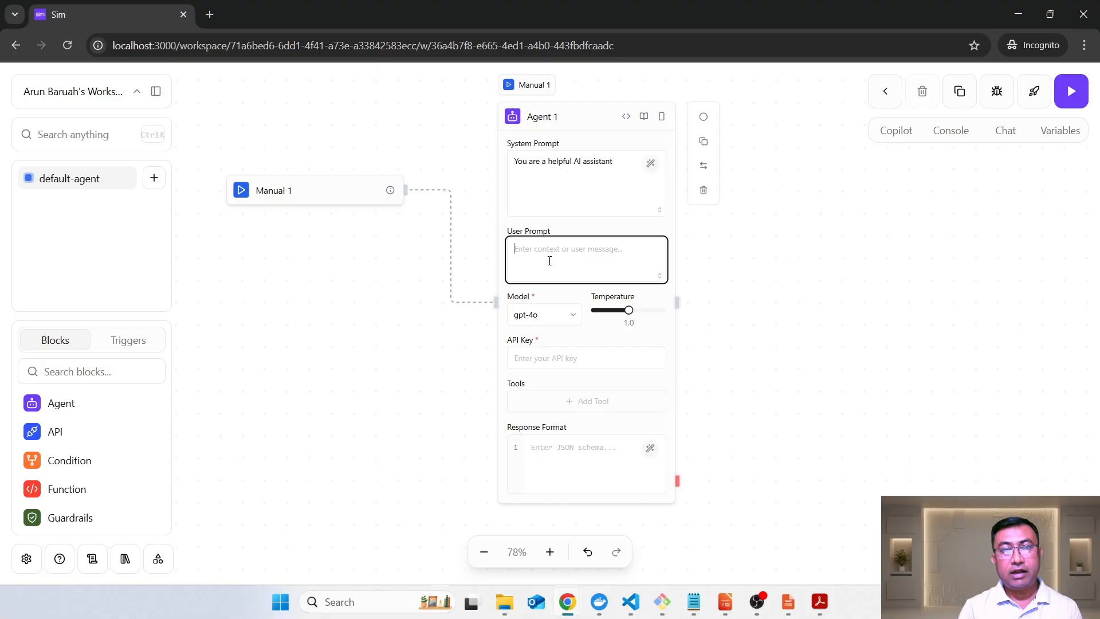
{"action": "type", "text": "hi"}
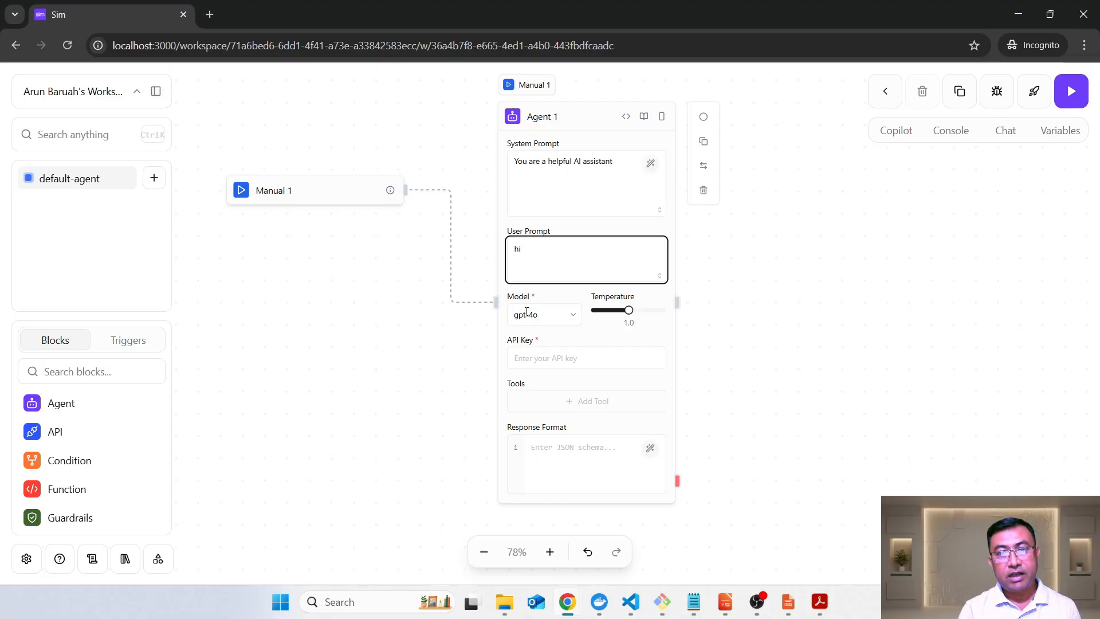
- Set the model of Agent 1 to gpt-4.1-nano
{"action": "left_click", "coordinate": [527, 313]}
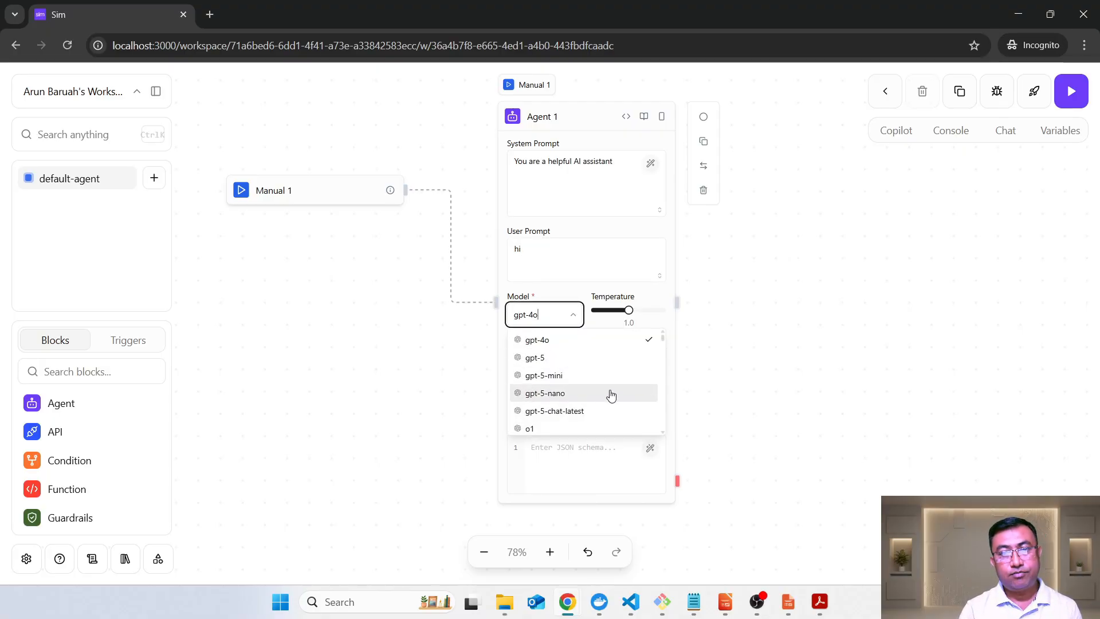
{"action": "scroll", "coordinate": [611, 396], "scroll_direction": "down", "scroll_amount": 4}
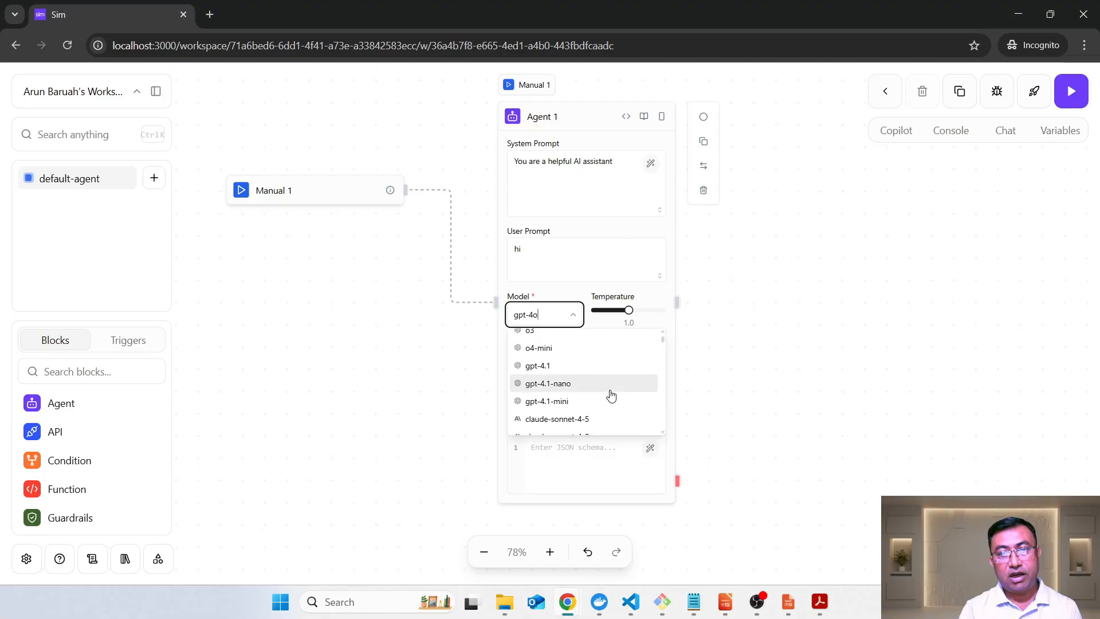
{"action": "left_click", "coordinate": [554, 388]}
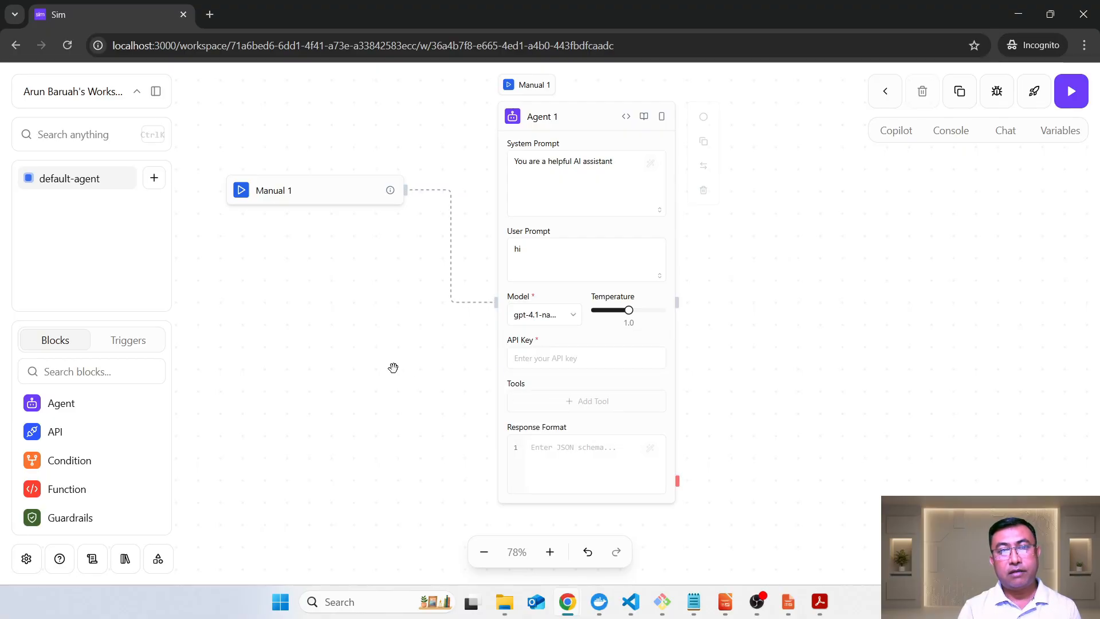
- Copy the OpenAI API key from the GCP_credentials file in VS Code and paste it into Agent 1's API key field
{"action": "left_click", "coordinate": [567, 359]}
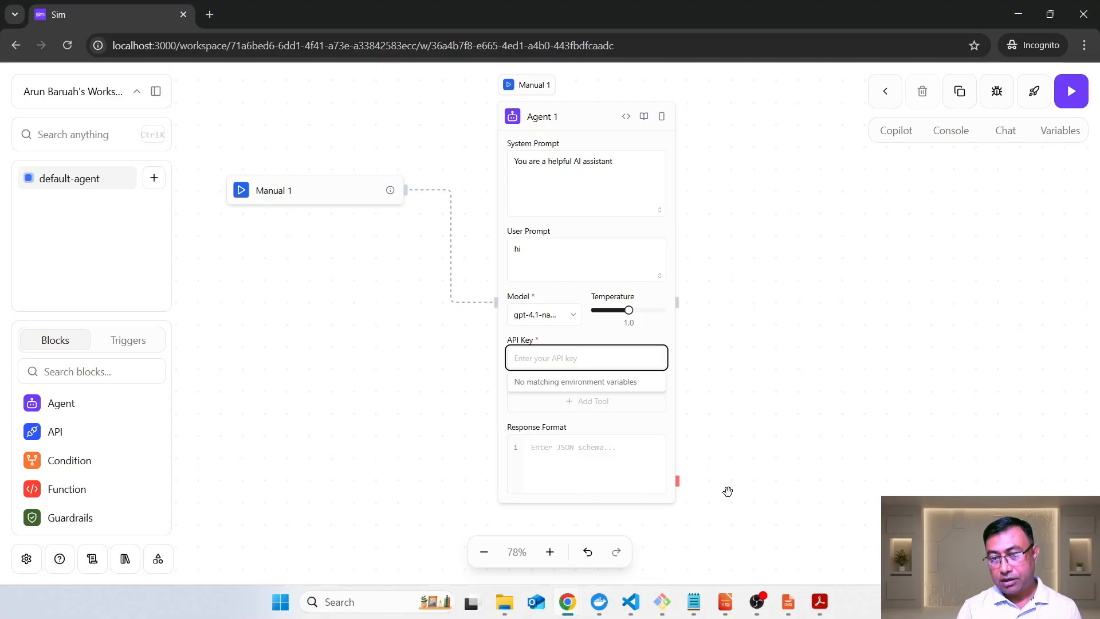
{"action": "mouse_move", "coordinate": [630, 602]}
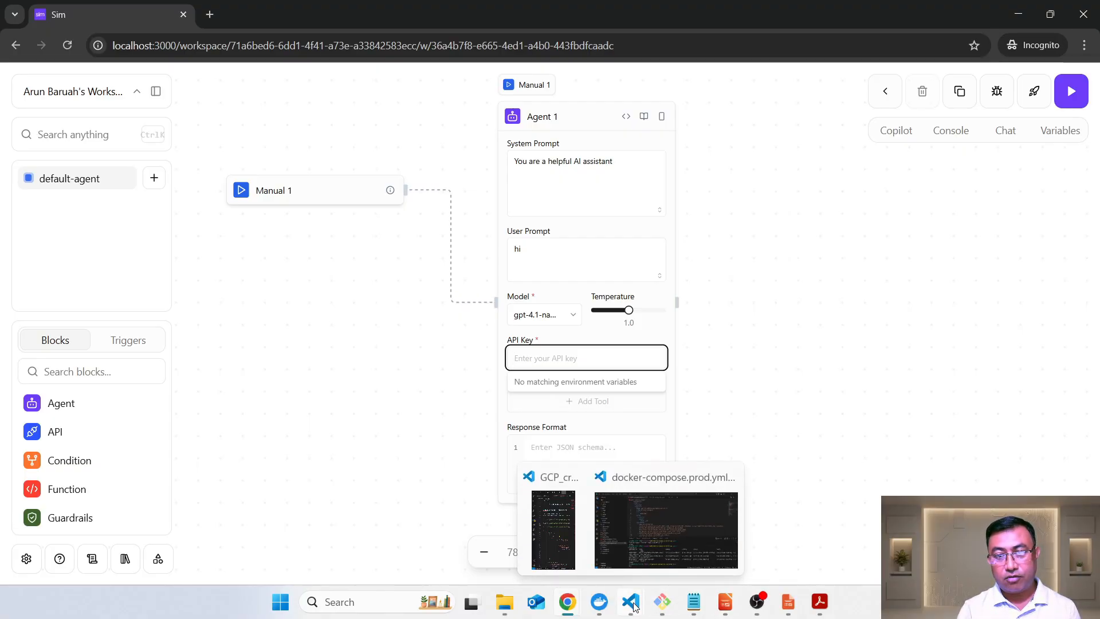
{"action": "left_click", "coordinate": [555, 524]}
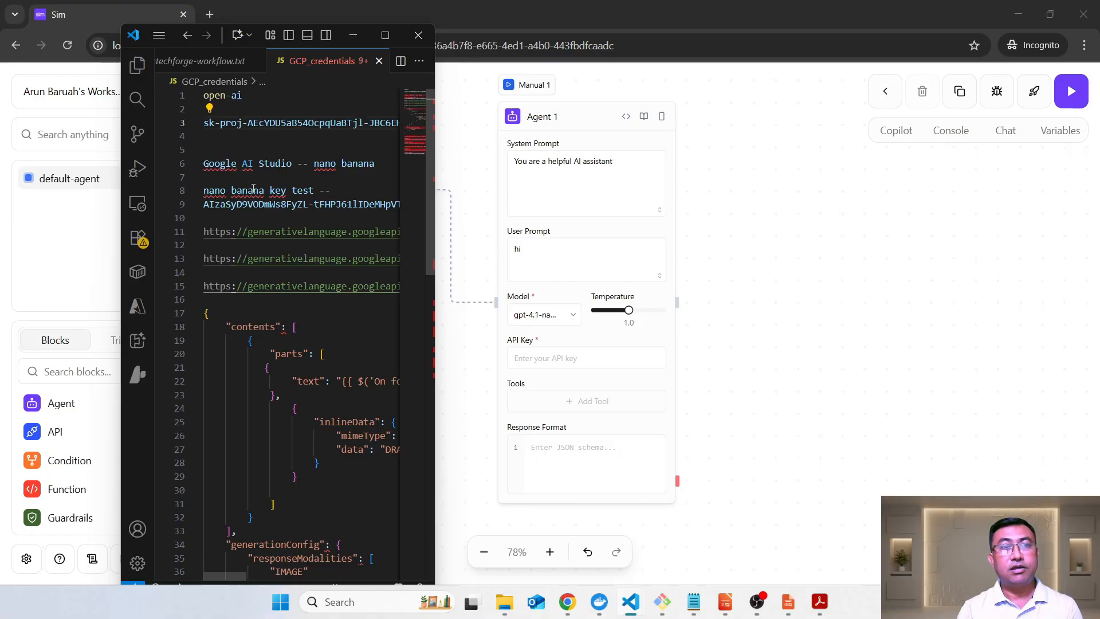
{"action": "key", "text": "ctrl+l"}
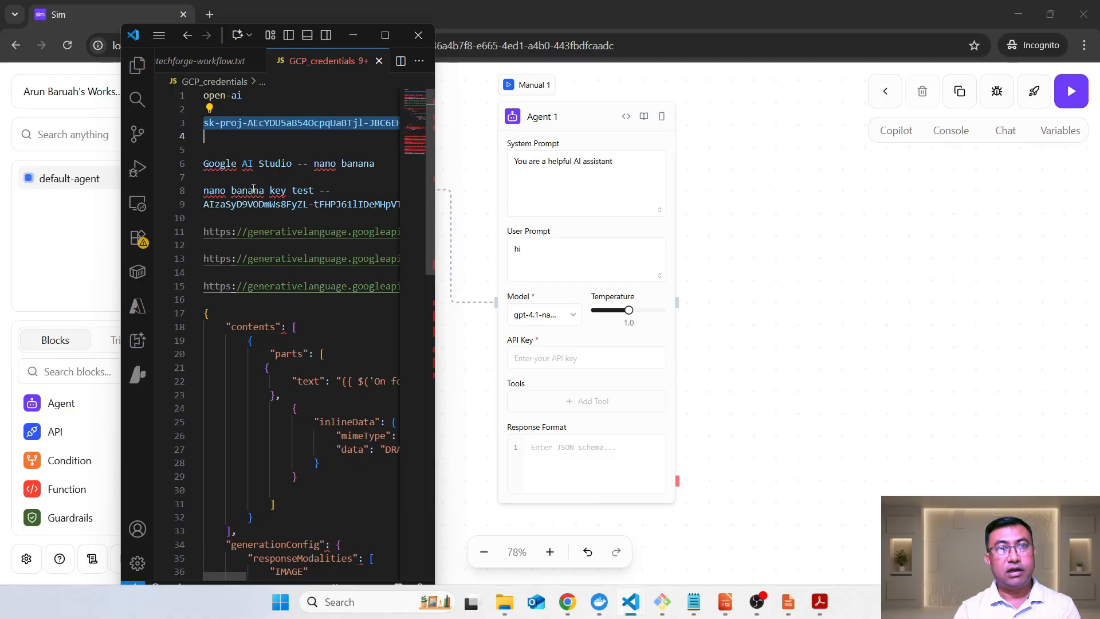
{"action": "key", "text": "alt+Tab"}
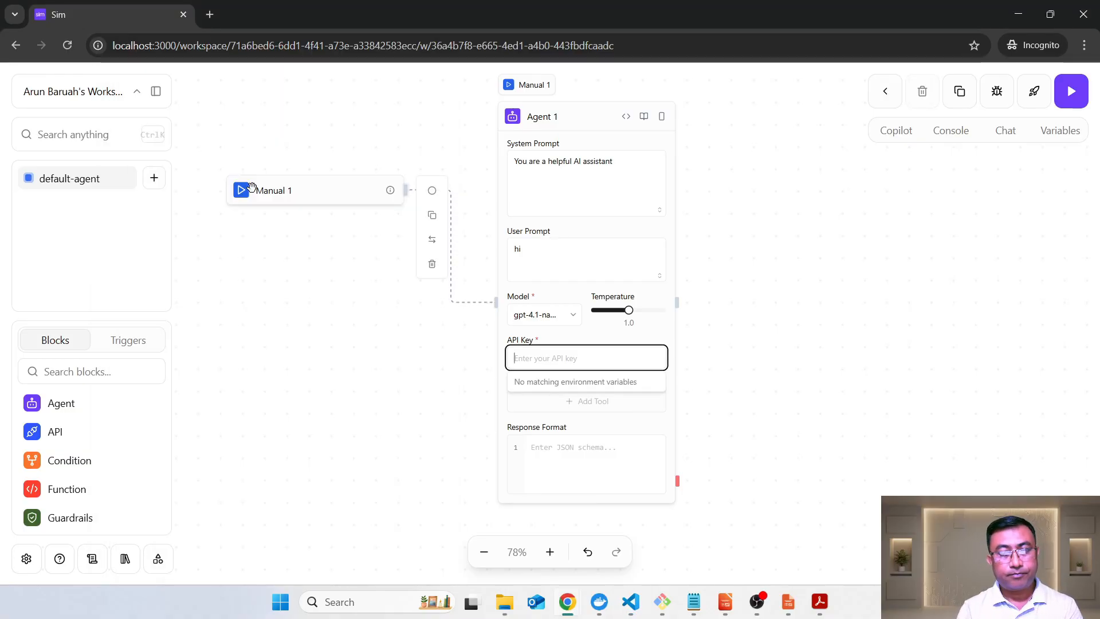
{"action": "key", "text": "ctrl+v"}
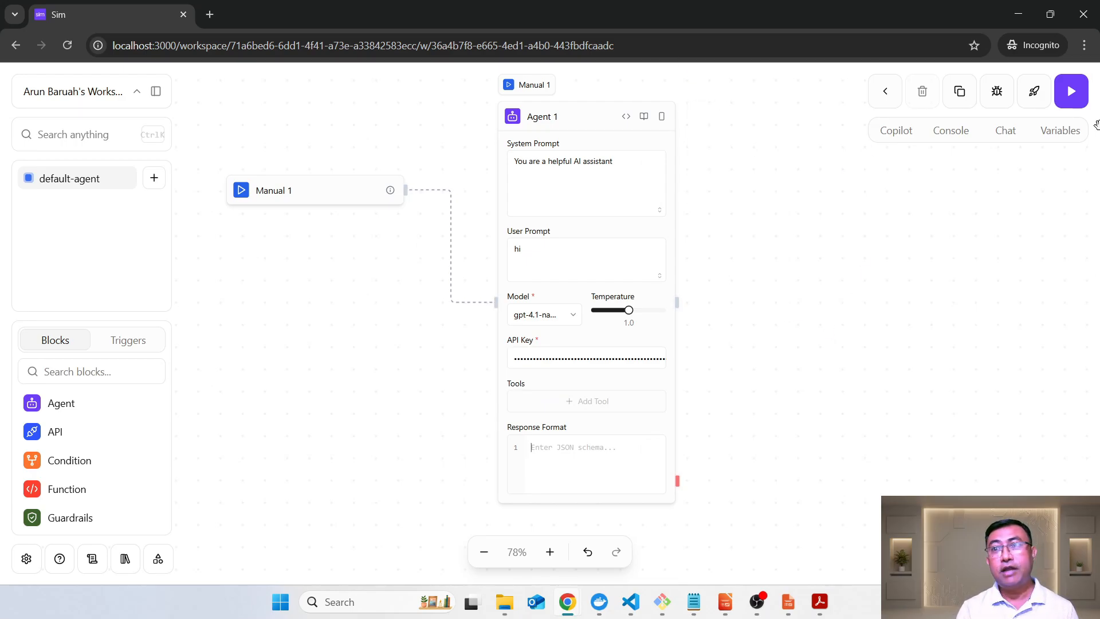
- Run the workflow and review Agent 1's output in the console, including its response, token usage and cost
{"action": "left_click", "coordinate": [1070, 91]}
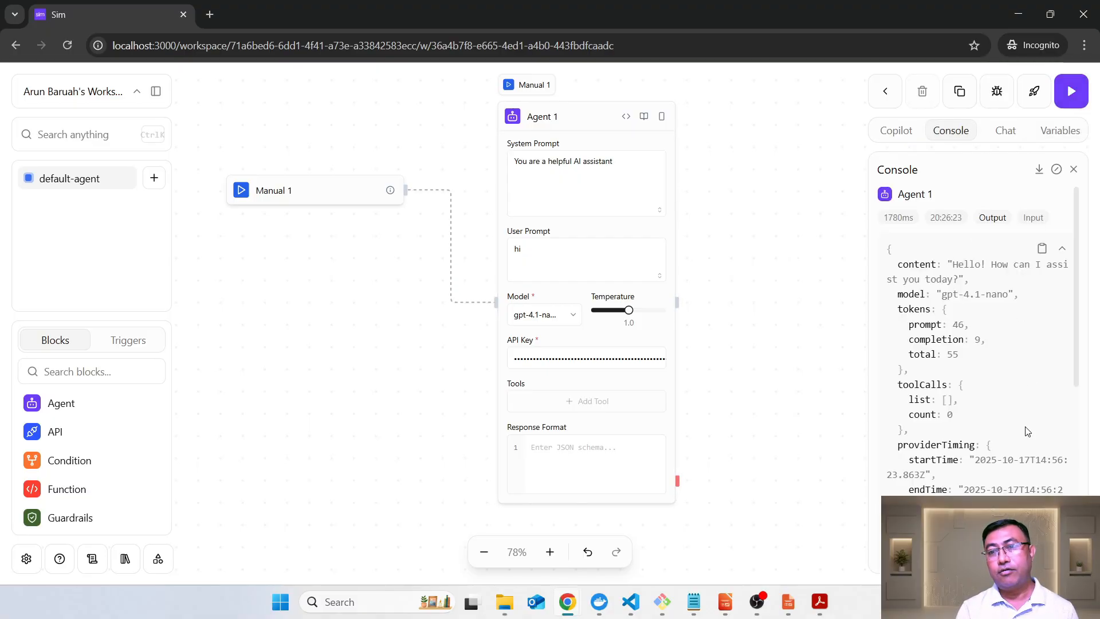
{"action": "scroll", "coordinate": [1027, 432], "scroll_direction": "down", "scroll_amount": 6}
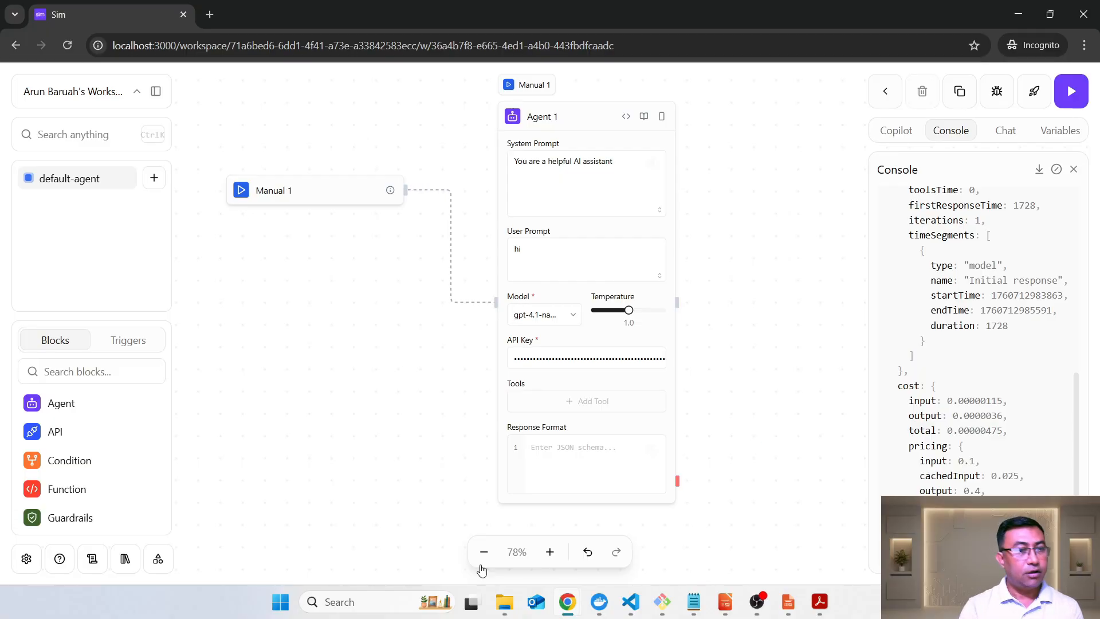
- Connect the Gmail integration in Settings with the listed Google account, proceeding past the unverified-app warning and granting sim-ai-test access
{"action": "left_click", "coordinate": [30, 560]}
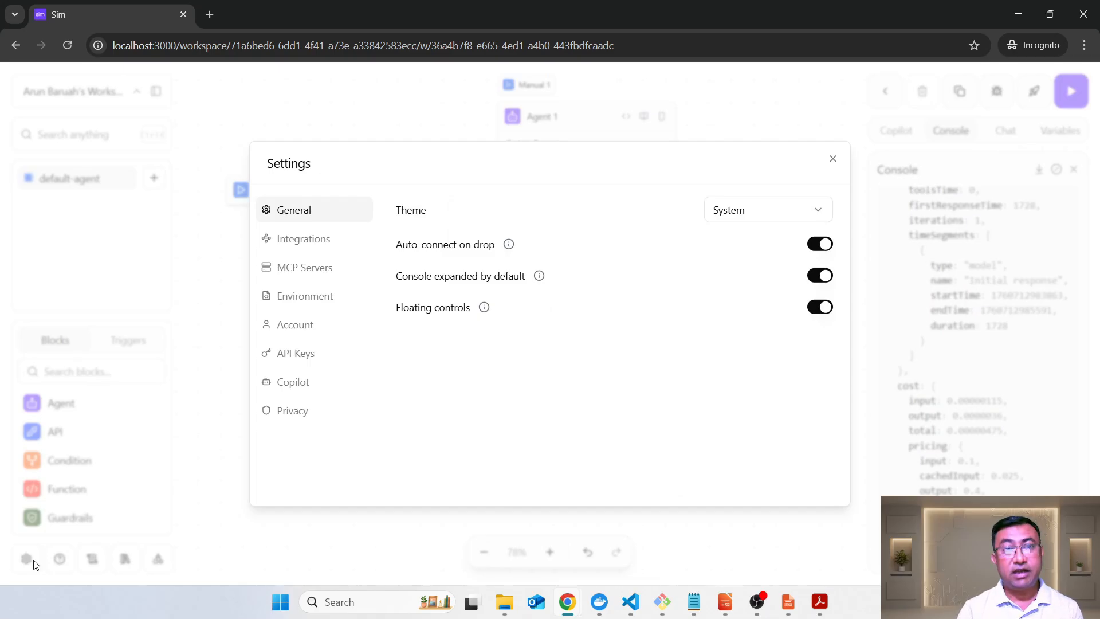
{"action": "left_click", "coordinate": [306, 247]}
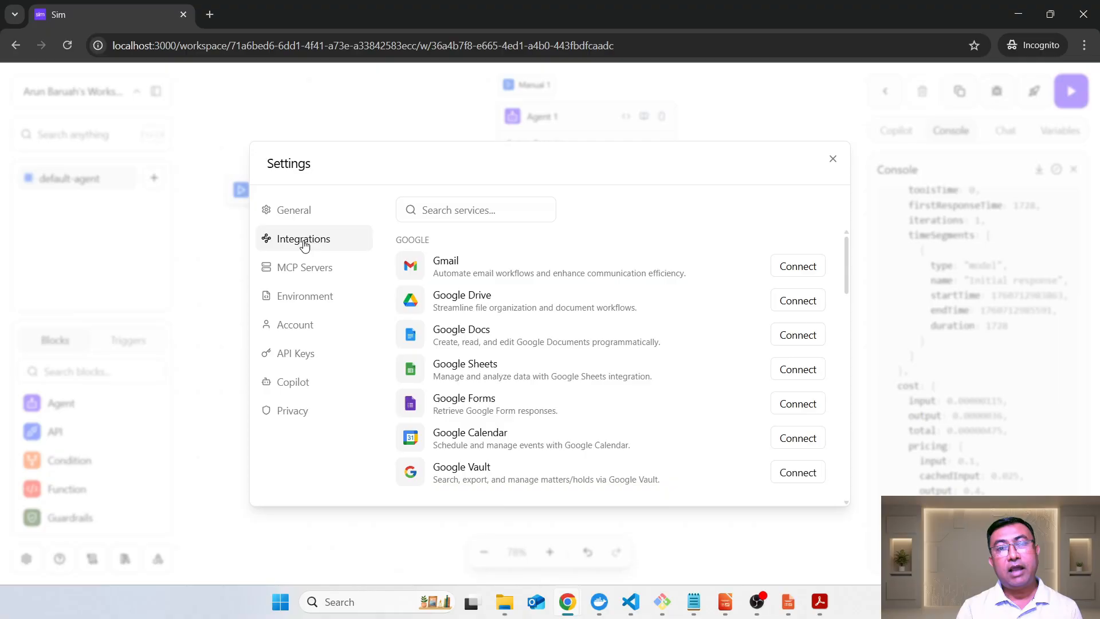
{"action": "left_click", "coordinate": [799, 267]}
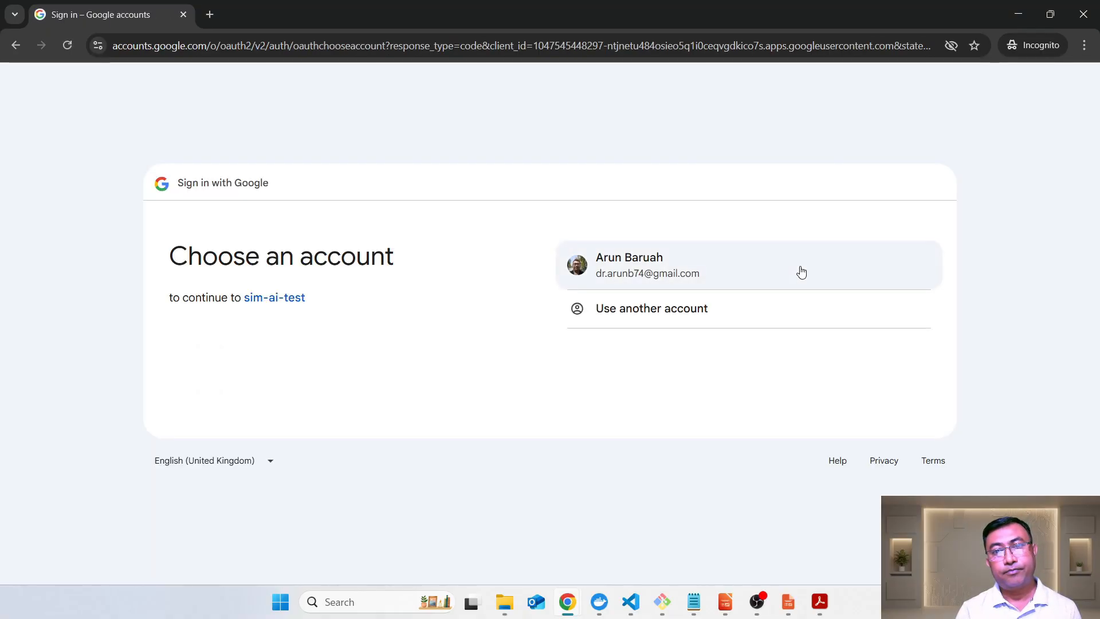
{"action": "left_click", "coordinate": [689, 279]}
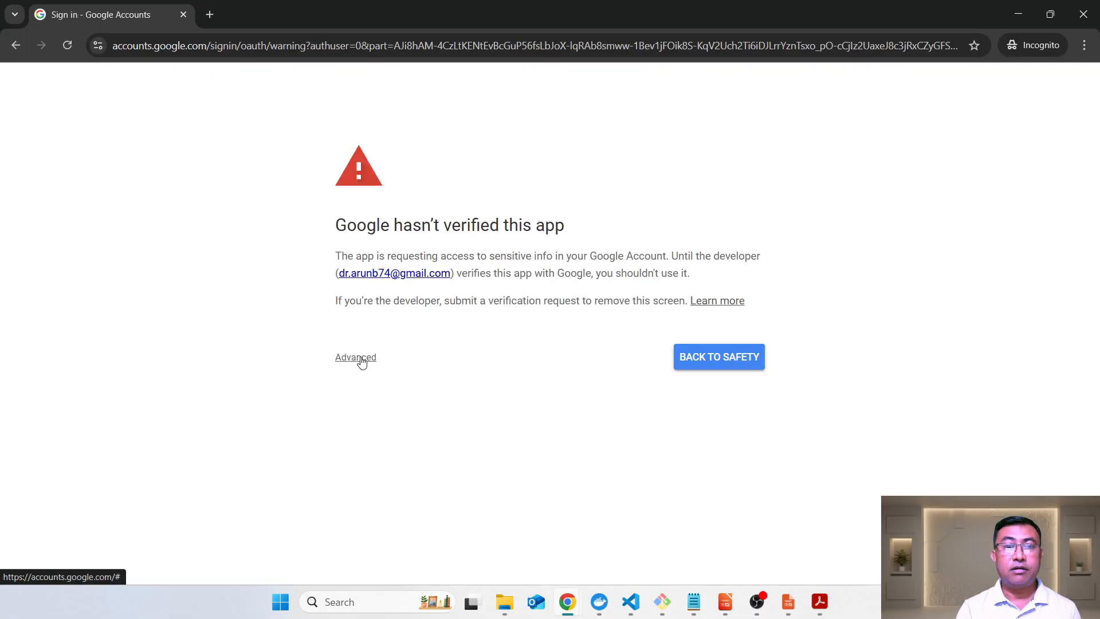
{"action": "left_click", "coordinate": [366, 354]}
{"action": "left_click", "coordinate": [413, 464]}
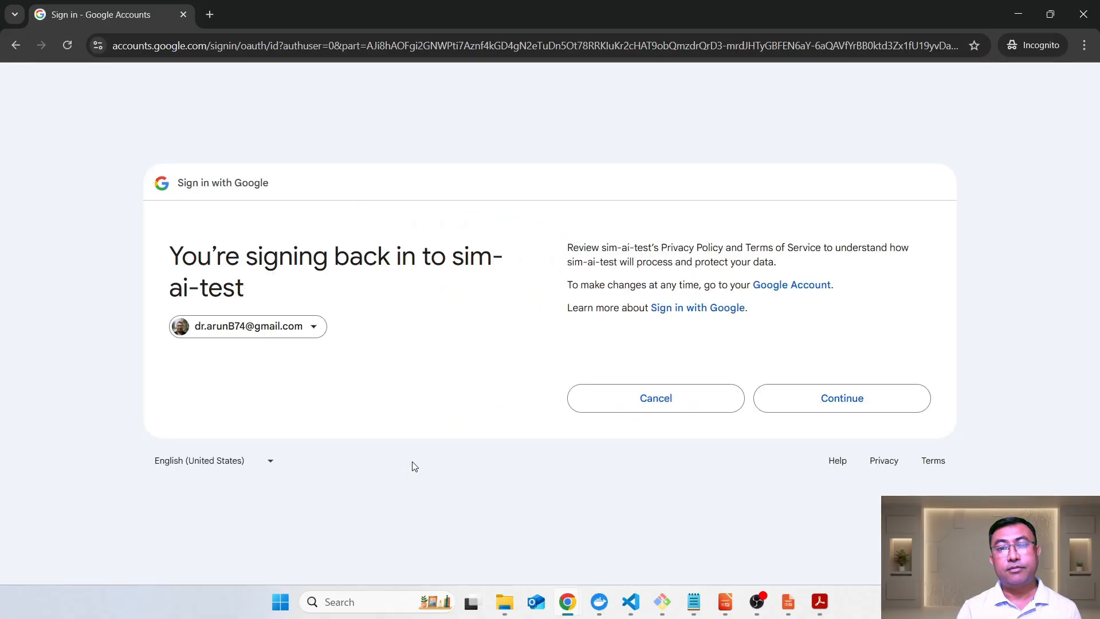
{"action": "left_click", "coordinate": [837, 403]}
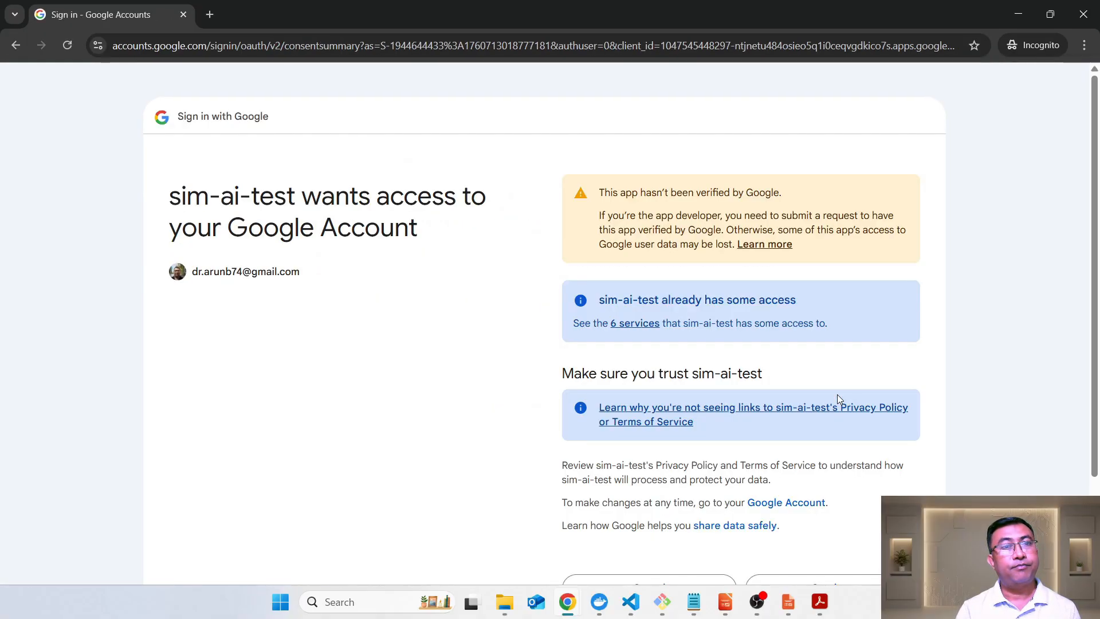
{"action": "scroll", "coordinate": [837, 394], "scroll_direction": "down", "scroll_amount": 2}
{"action": "left_click", "coordinate": [827, 458]}
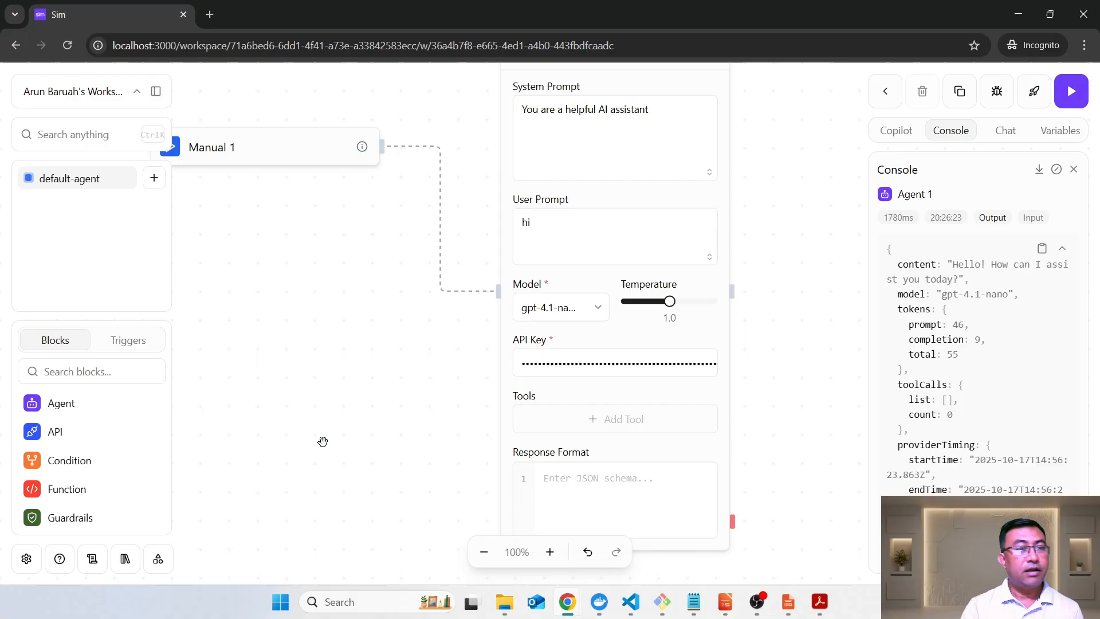
- Connect the Google Drive integration in Settings with the same Google account and grant sim-ai-test the requested Drive access
{"action": "left_click", "coordinate": [26, 564]}
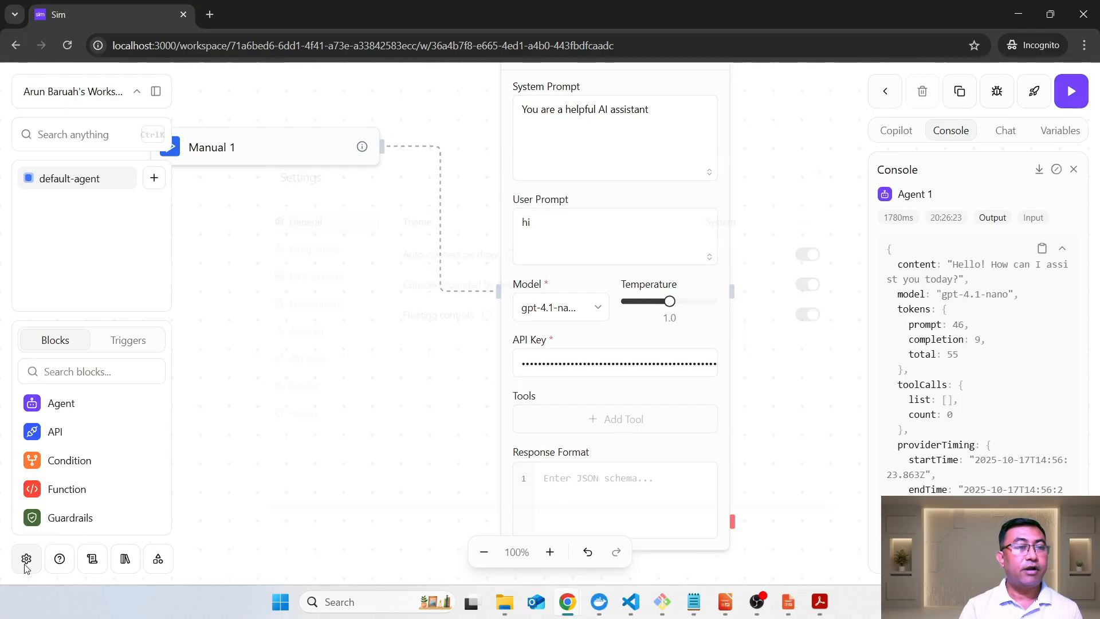
{"action": "left_click", "coordinate": [307, 247]}
{"action": "left_click", "coordinate": [795, 300]}
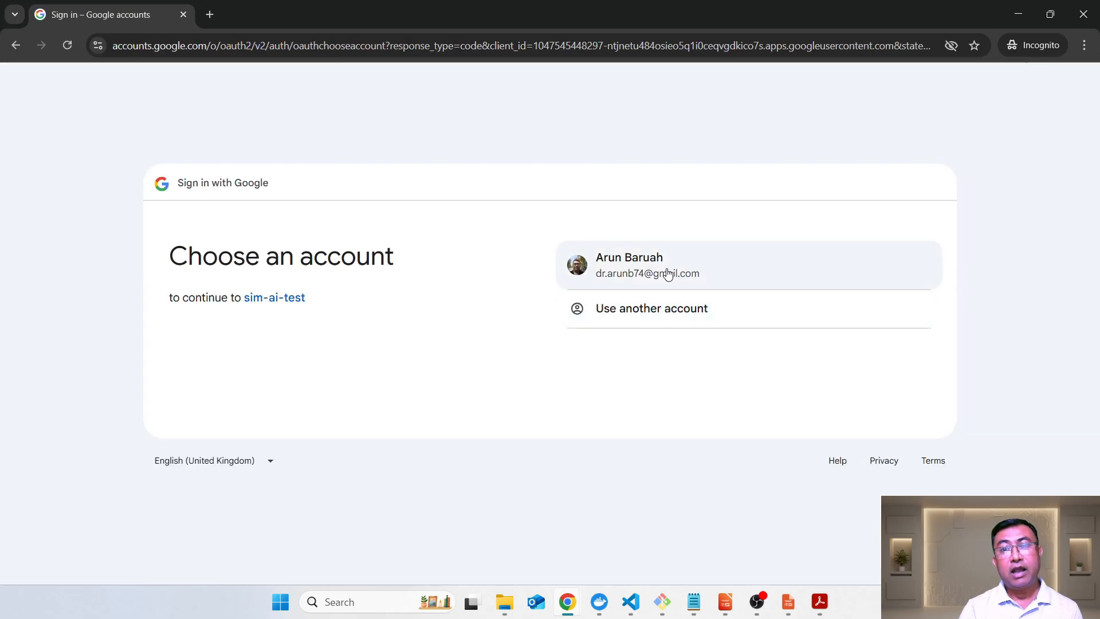
{"action": "left_click", "coordinate": [668, 273]}
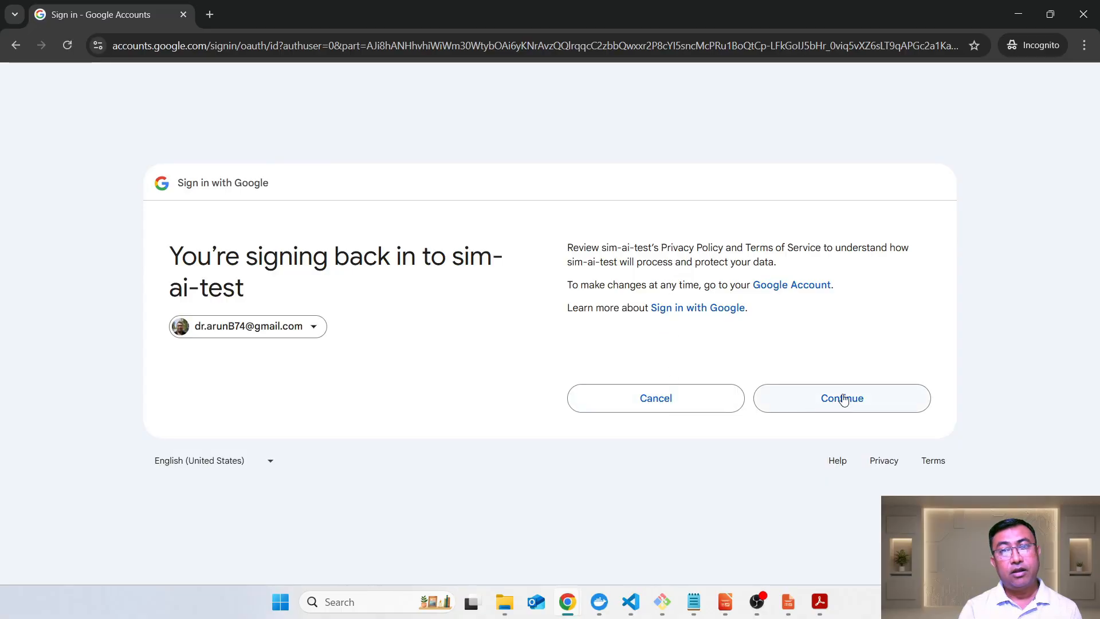
{"action": "left_click", "coordinate": [847, 393]}
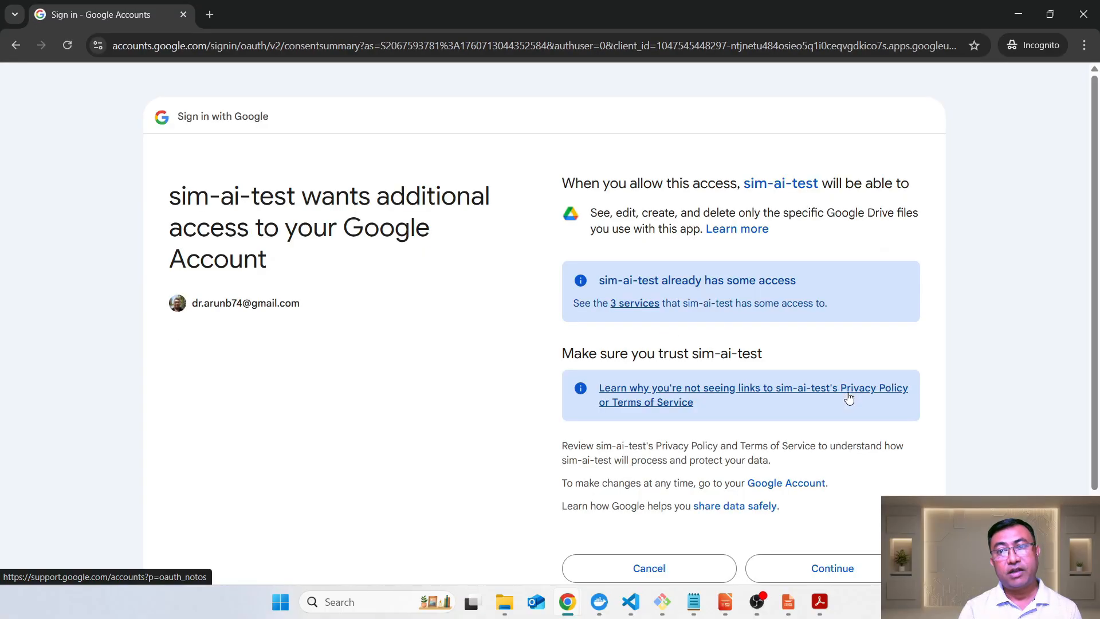
{"action": "scroll", "coordinate": [847, 440], "scroll_direction": "down", "scroll_amount": 2}
{"action": "left_click", "coordinate": [846, 462]}
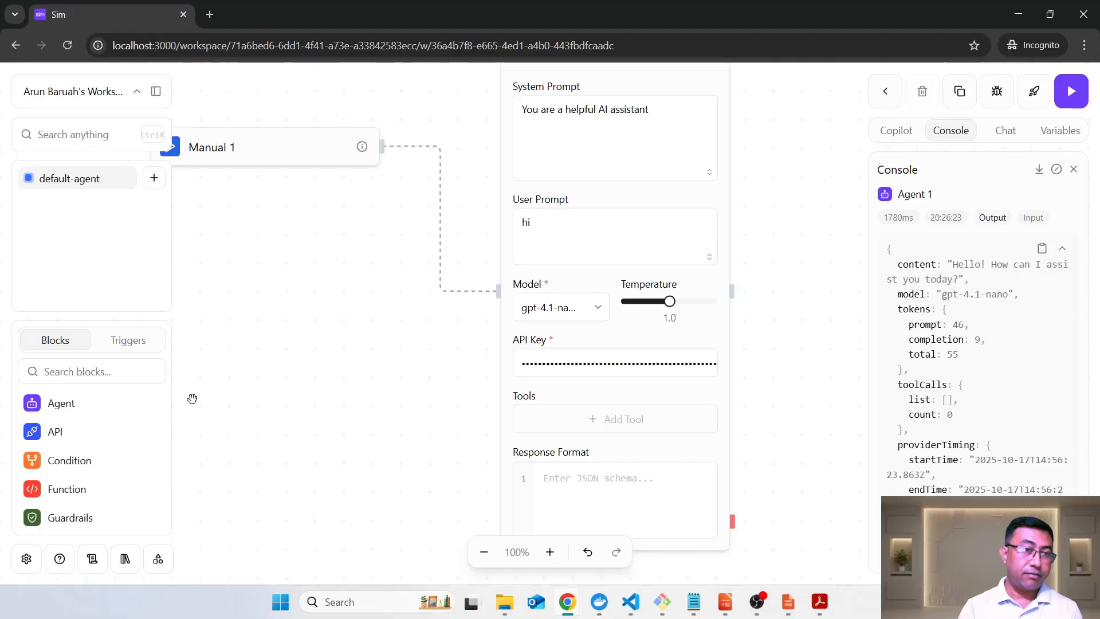
- Connect the Google Docs integration in Settings with the same Google account and approve access for sim-ai-test
{"action": "left_click", "coordinate": [36, 563]}
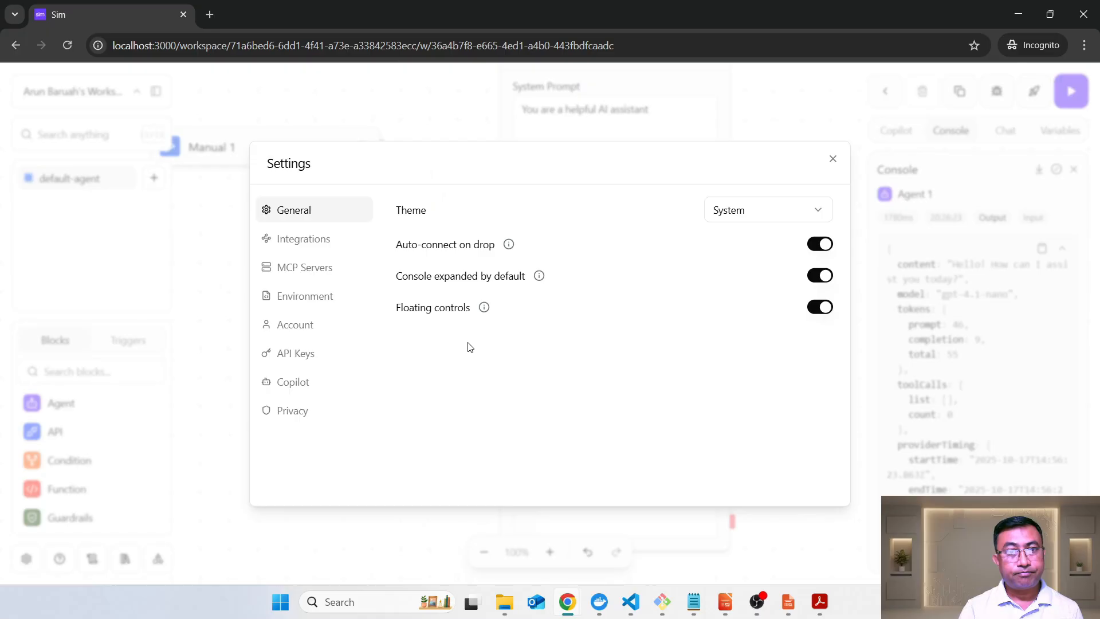
{"action": "left_click", "coordinate": [315, 245]}
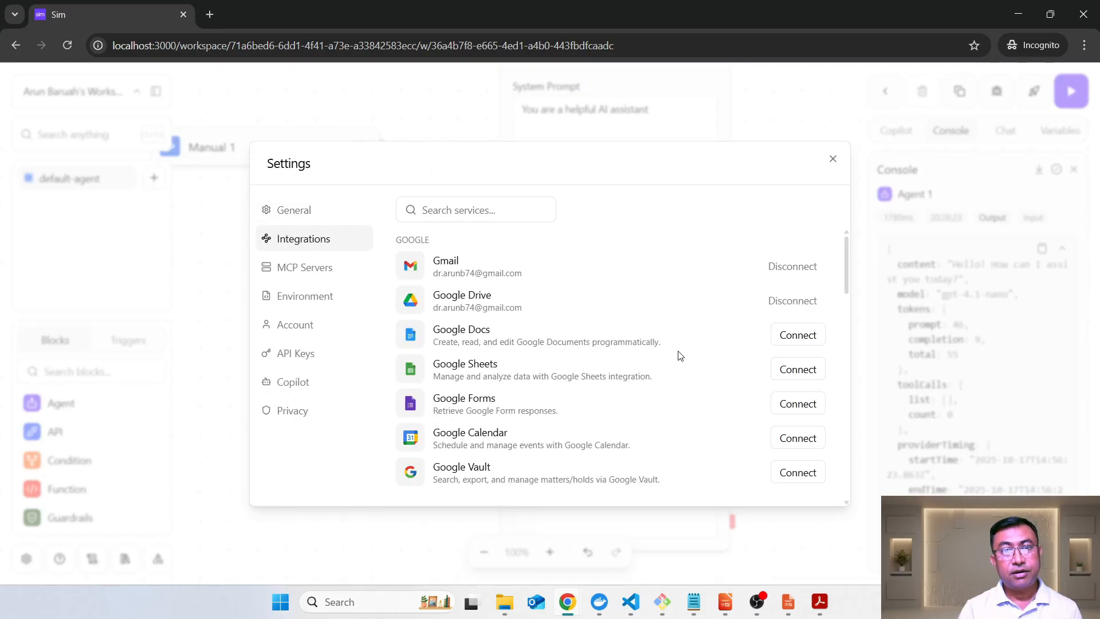
{"action": "left_click", "coordinate": [809, 335]}
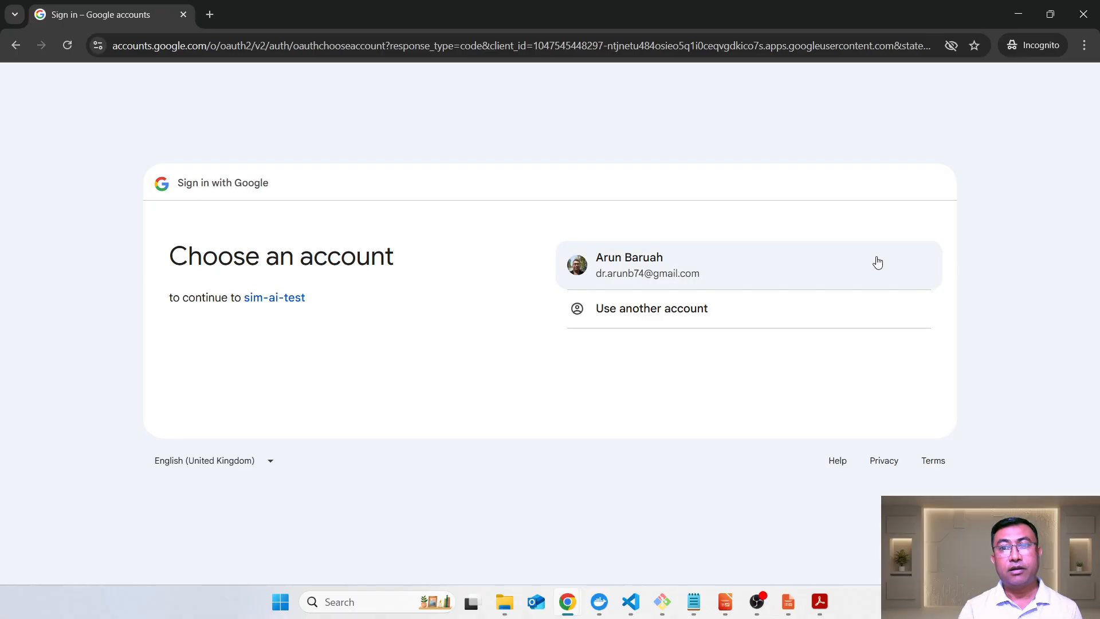
{"action": "left_click", "coordinate": [793, 265]}
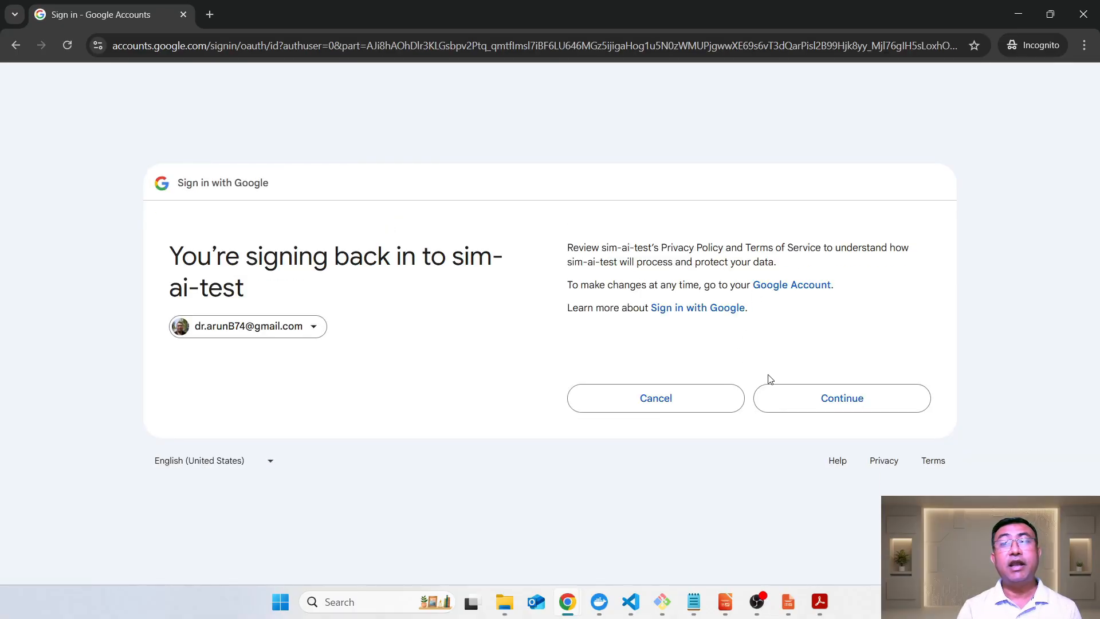
{"action": "left_click", "coordinate": [840, 407]}
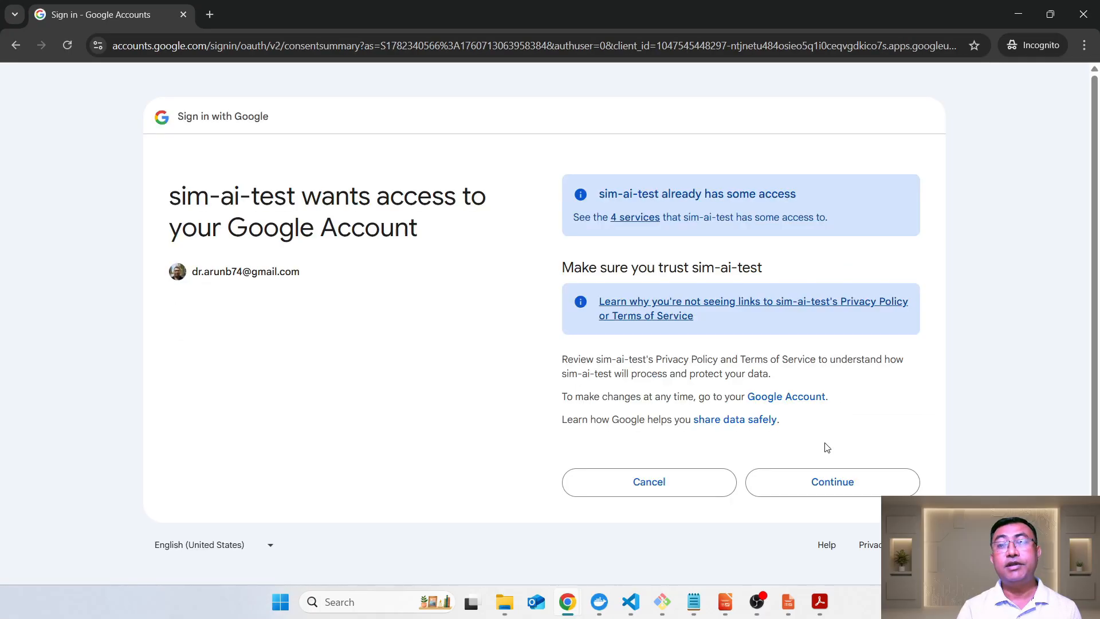
{"action": "left_click", "coordinate": [825, 481]}
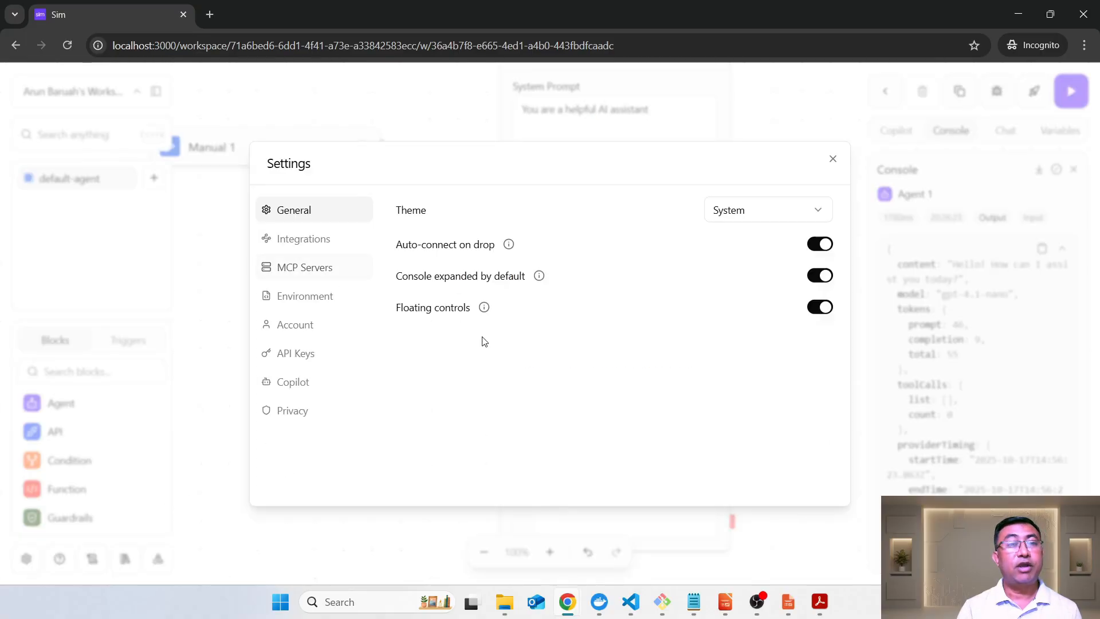
- Connect the Google Sheets integration in Settings by authorizing sim-ai-test with the same Google account
{"action": "left_click", "coordinate": [308, 240]}
{"action": "scroll", "coordinate": [657, 369], "scroll_direction": "down", "scroll_amount": 3}
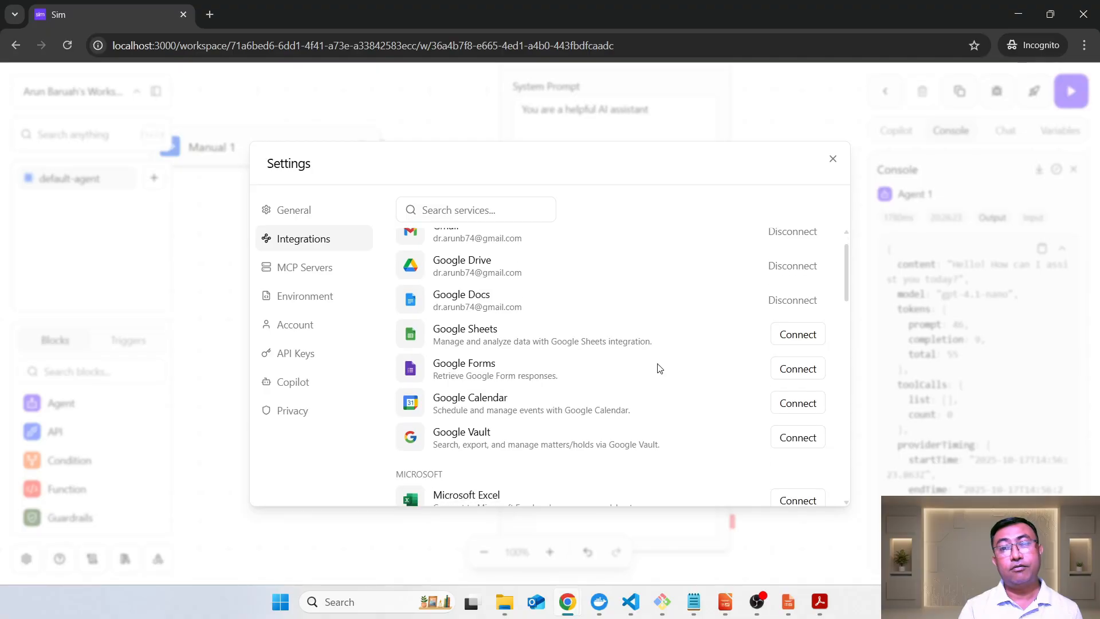
{"action": "left_click", "coordinate": [795, 288]}
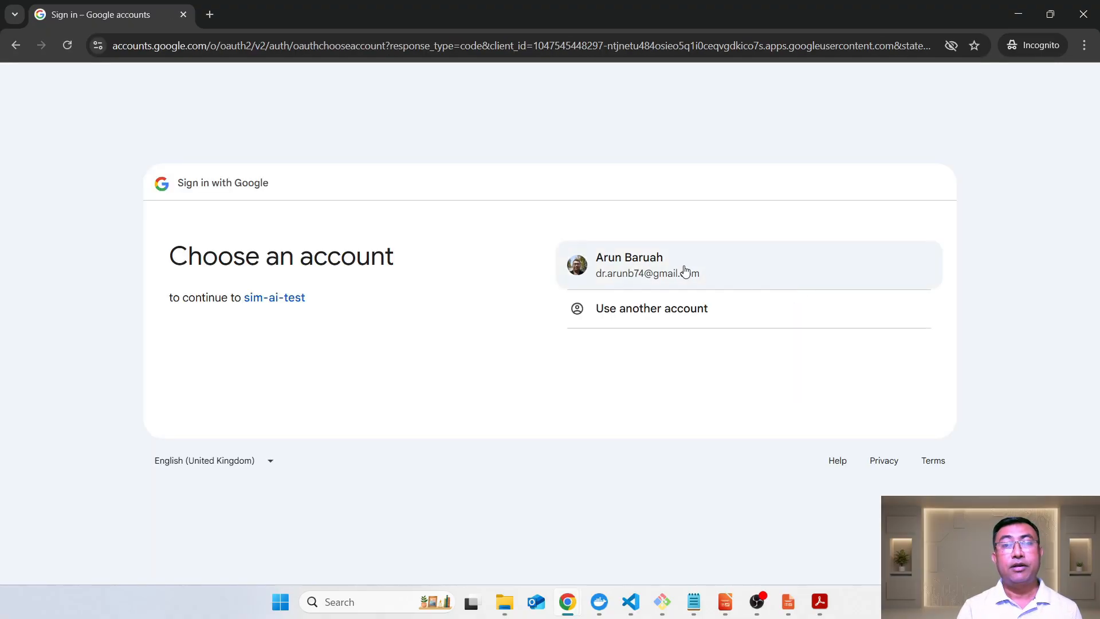
{"action": "left_click", "coordinate": [685, 269]}
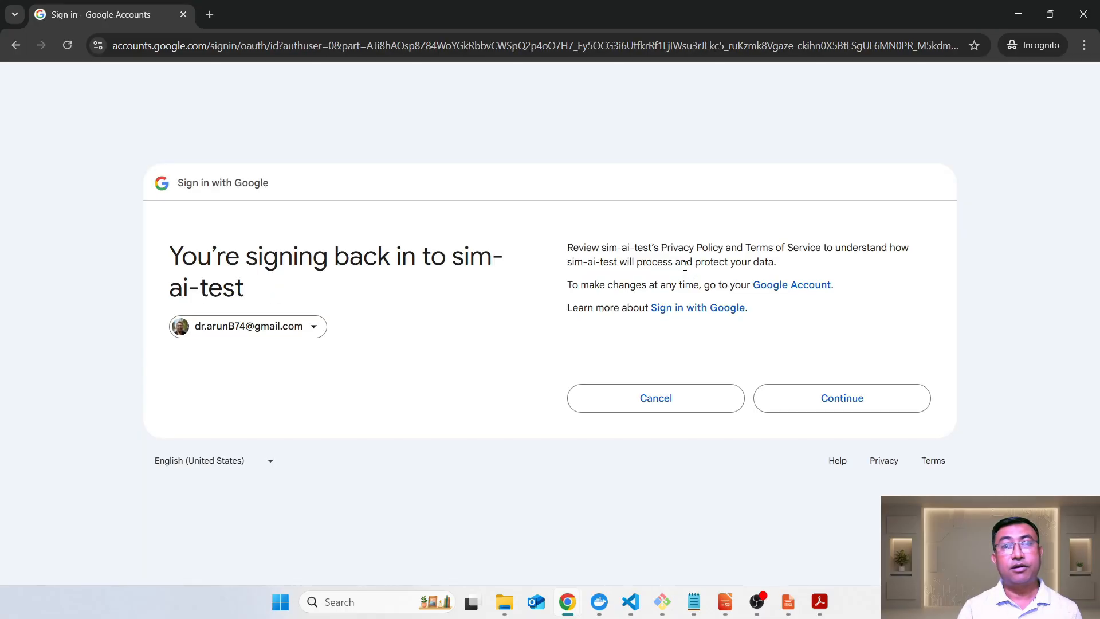
{"action": "left_click", "coordinate": [866, 407]}
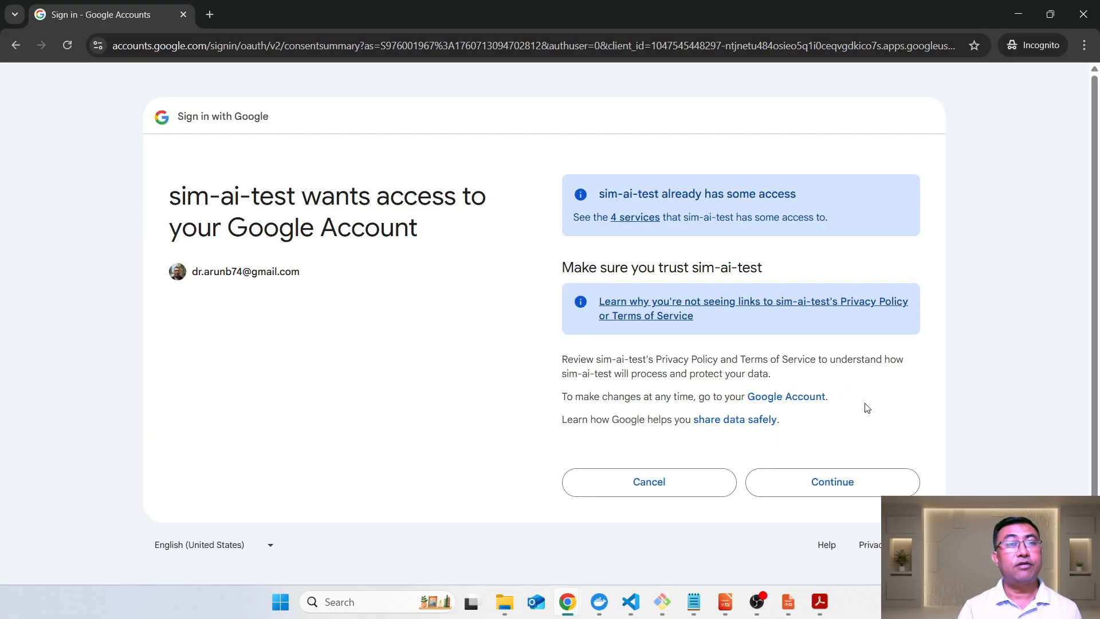
{"action": "left_click", "coordinate": [830, 483]}
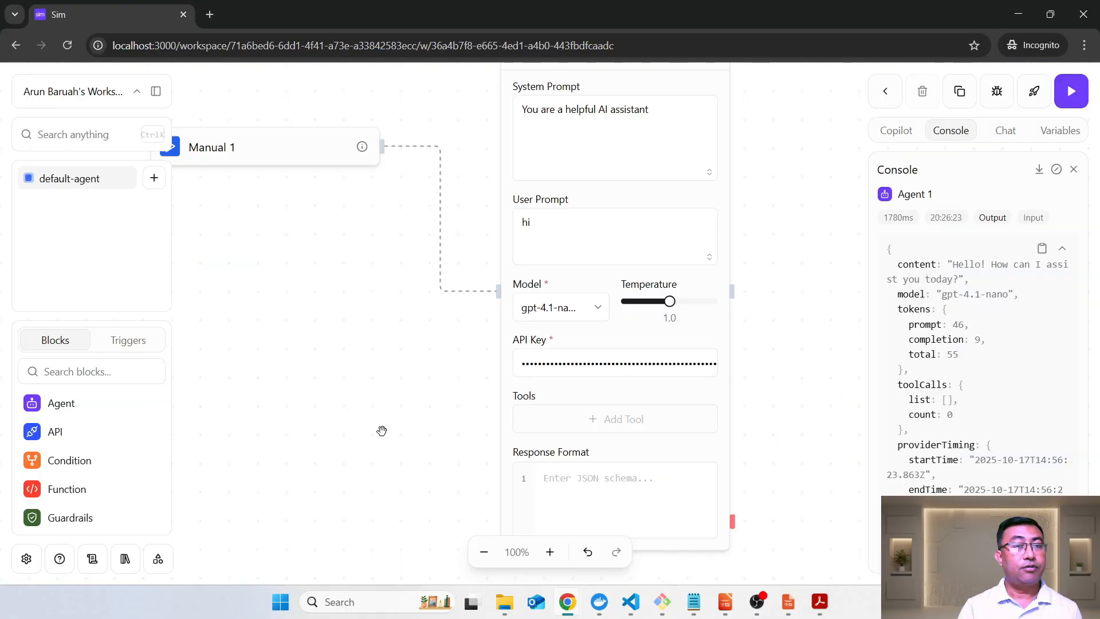
- Connect the Google Forms integration in the application's Settings
{"action": "left_click", "coordinate": [27, 559]}
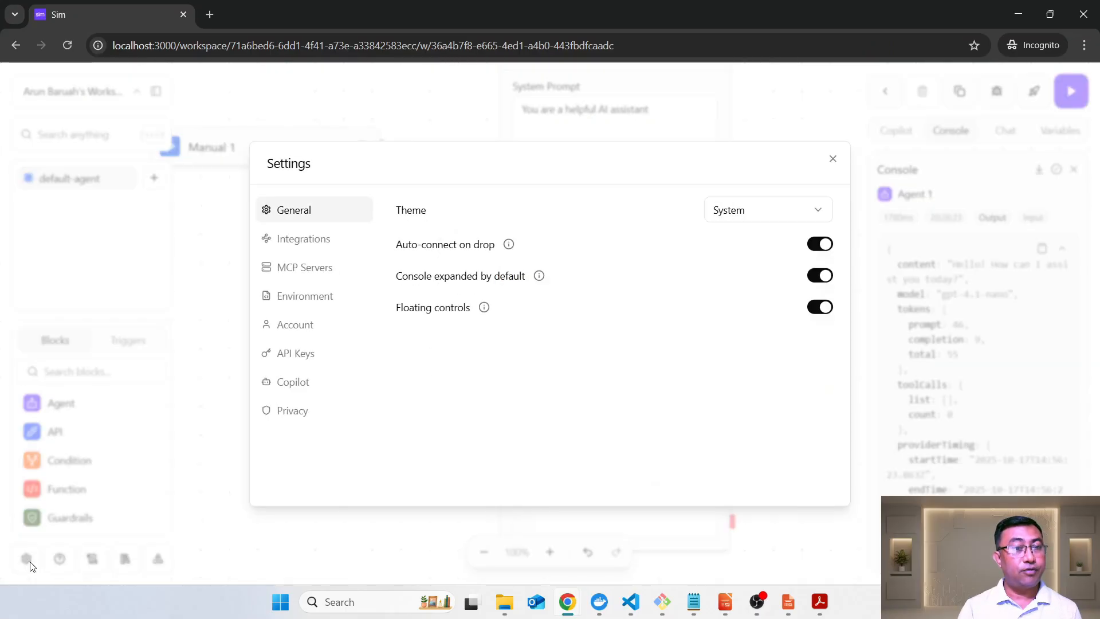
{"action": "left_click", "coordinate": [308, 242]}
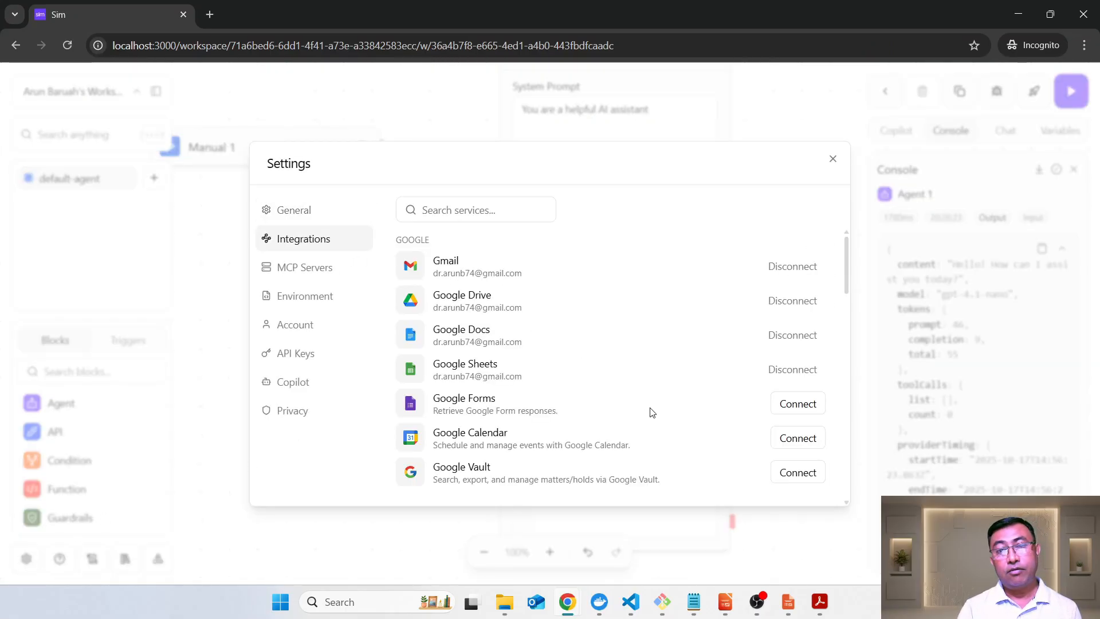
{"action": "scroll", "coordinate": [650, 413], "scroll_direction": "down", "scroll_amount": 3}
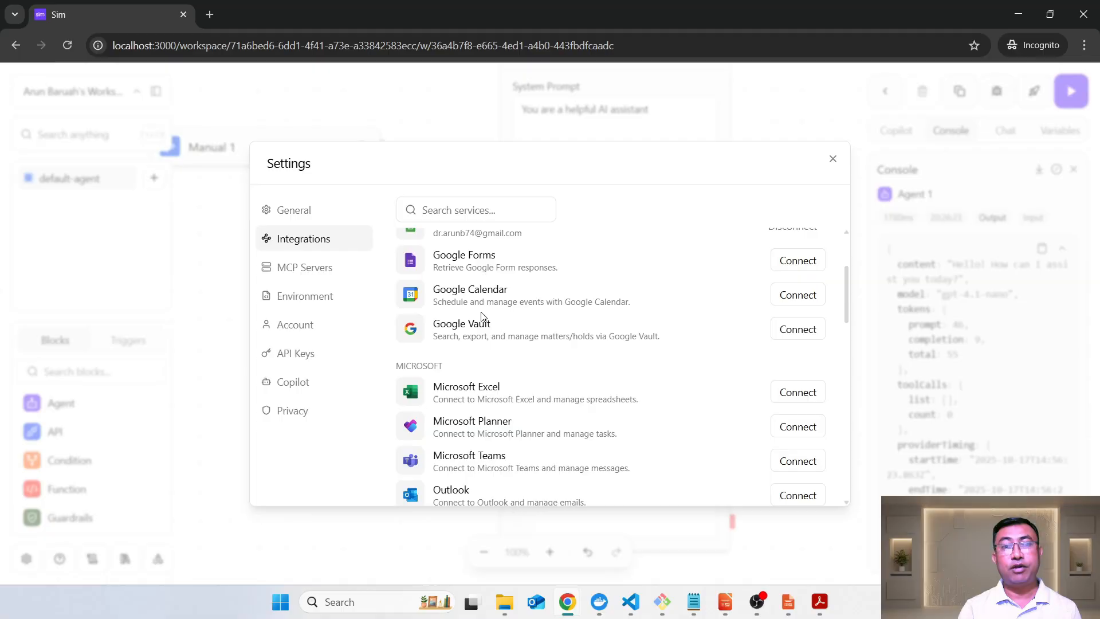
{"action": "left_click", "coordinate": [805, 267]}
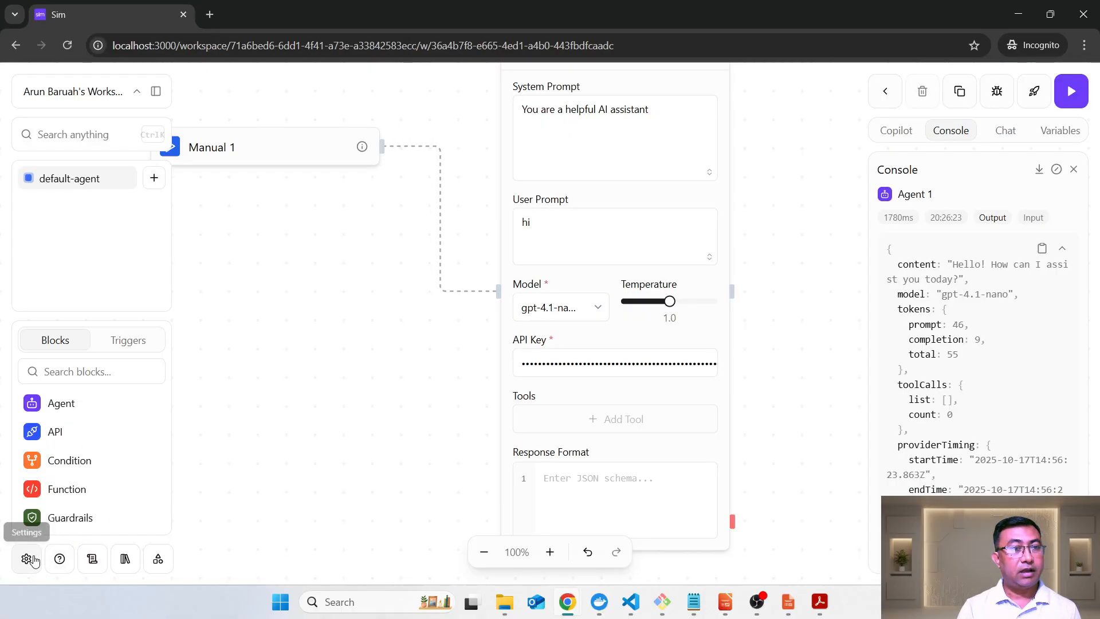
- Connect the Google Calendar integration in the application's Settings
{"action": "left_click", "coordinate": [32, 557]}
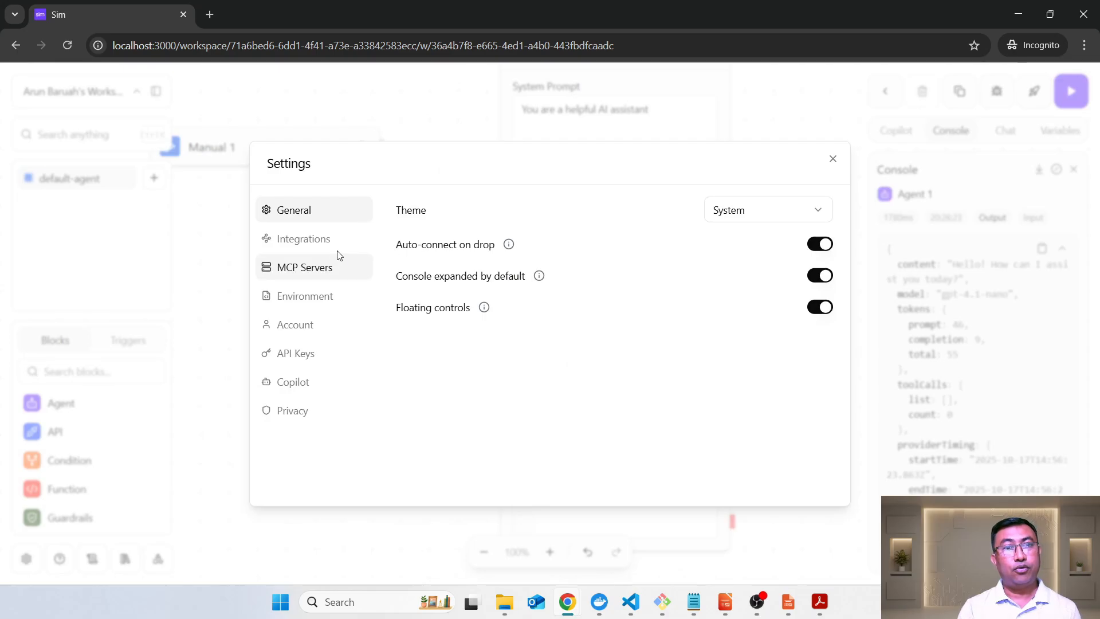
{"action": "left_click", "coordinate": [324, 245]}
{"action": "scroll", "coordinate": [676, 401], "scroll_direction": "down", "scroll_amount": 3}
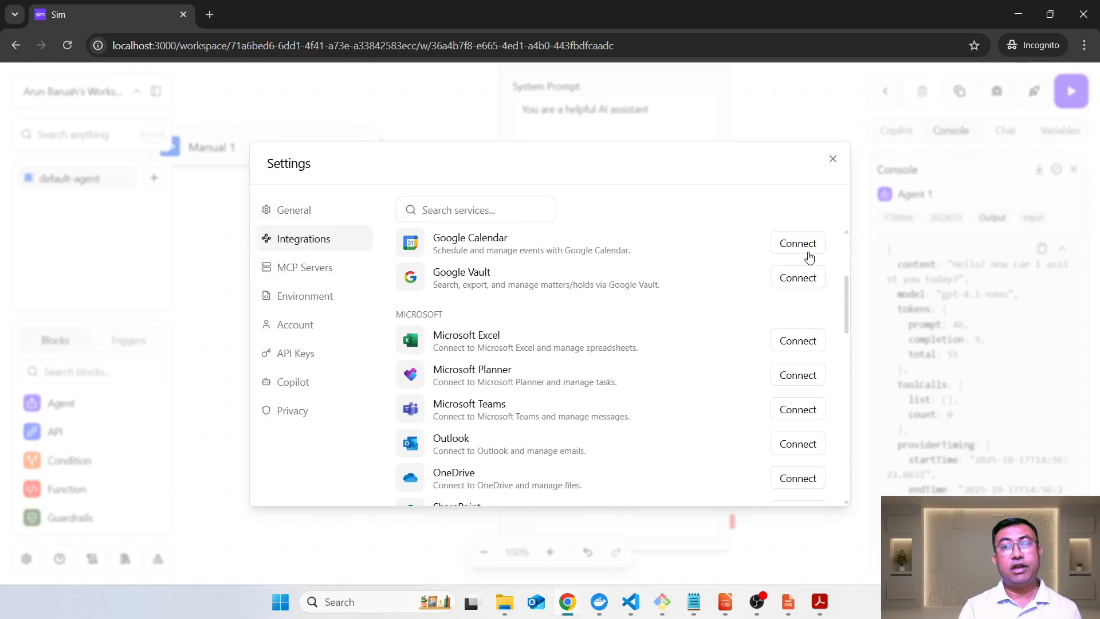
{"action": "left_click", "coordinate": [807, 253]}
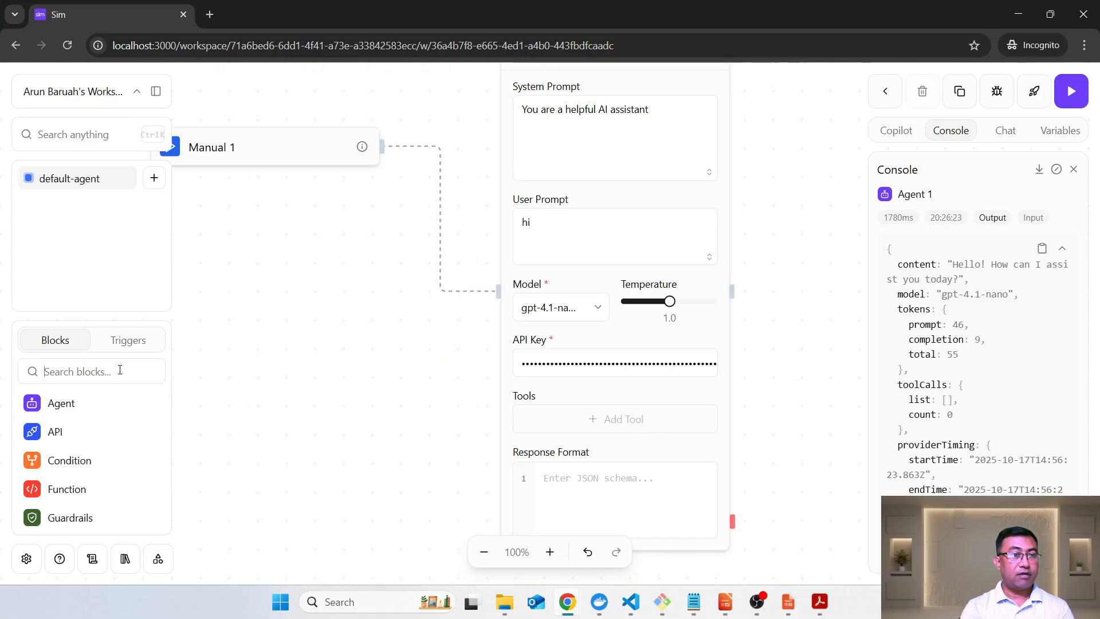
- Find the Gmail block by searching for "gmai", add it after Agent 1, place it beside that block, and close the console
{"action": "type", "text": "gmai"}
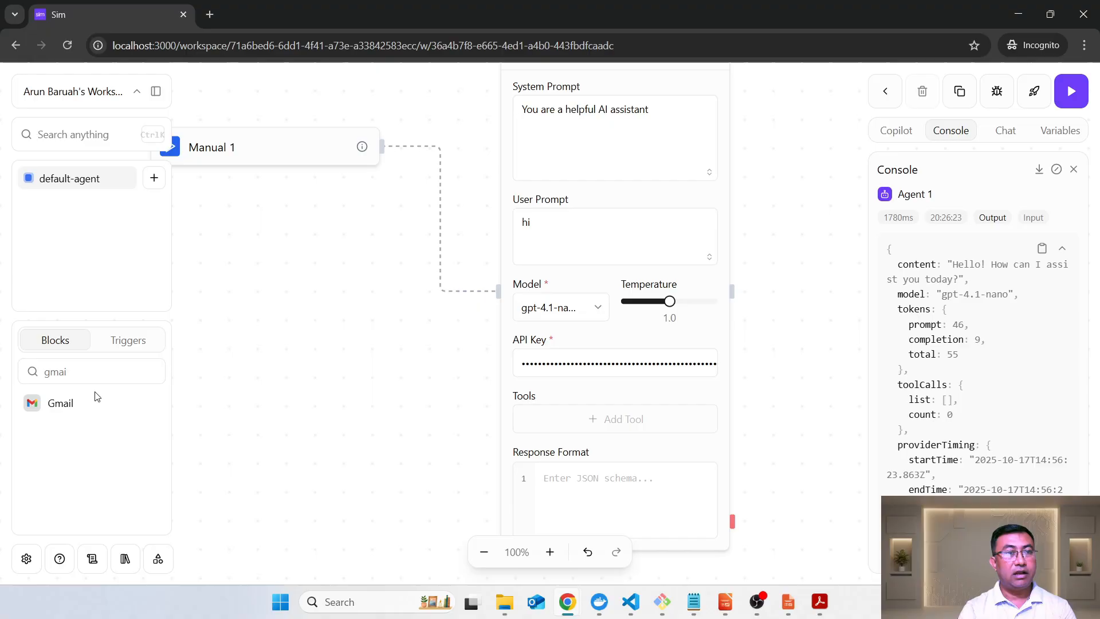
{"action": "left_click", "coordinate": [72, 405]}
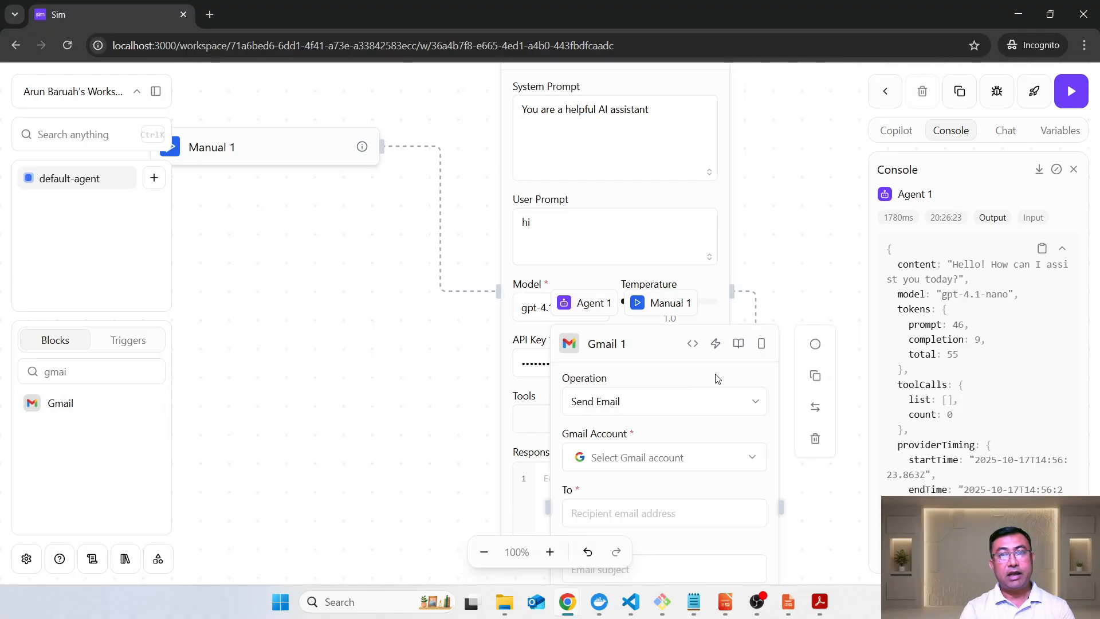
{"action": "left_click_drag", "start_coordinate": [644, 346], "coordinate": [911, 202]}
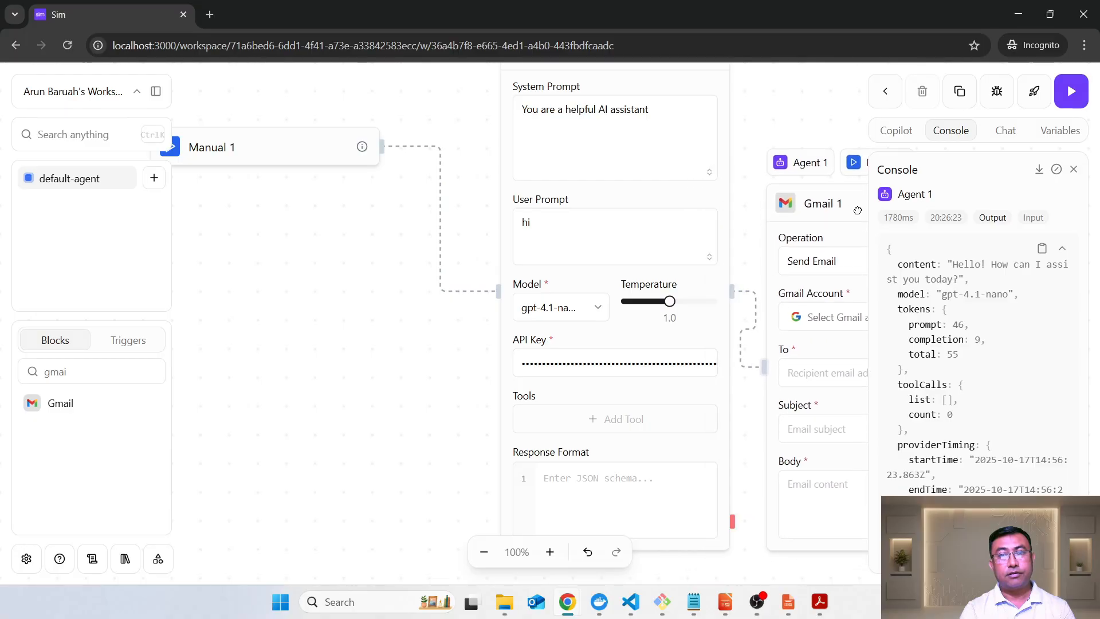
{"action": "left_click", "coordinate": [1073, 169]}
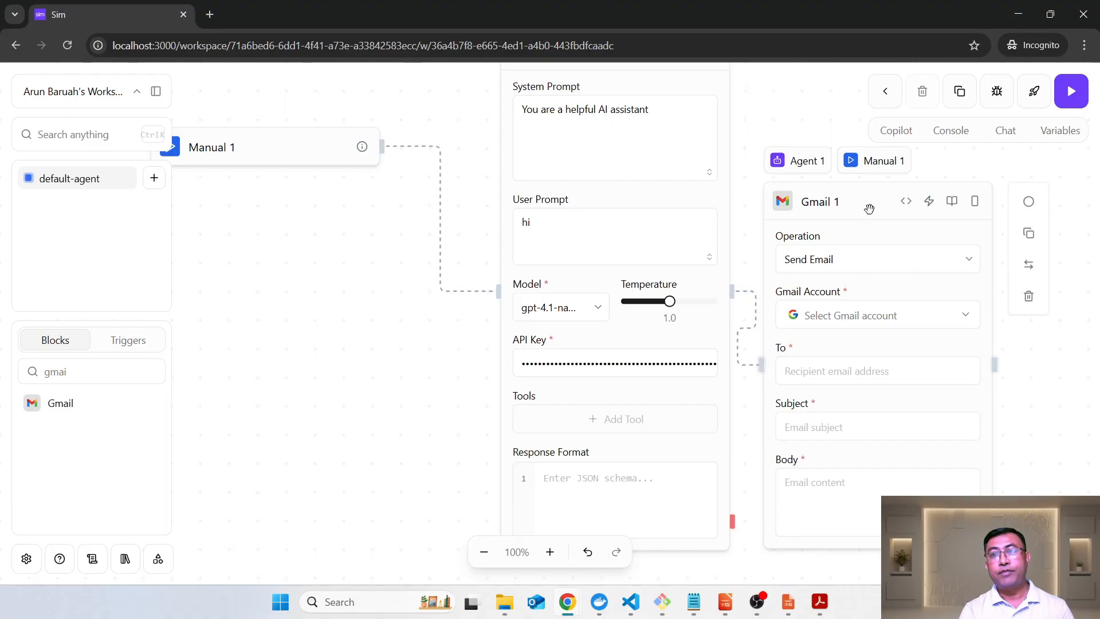
- Select the connected Gmail account in the Gmail 1 block and fill the recipient and subject with the saved e-mail address
{"action": "left_click", "coordinate": [851, 319]}
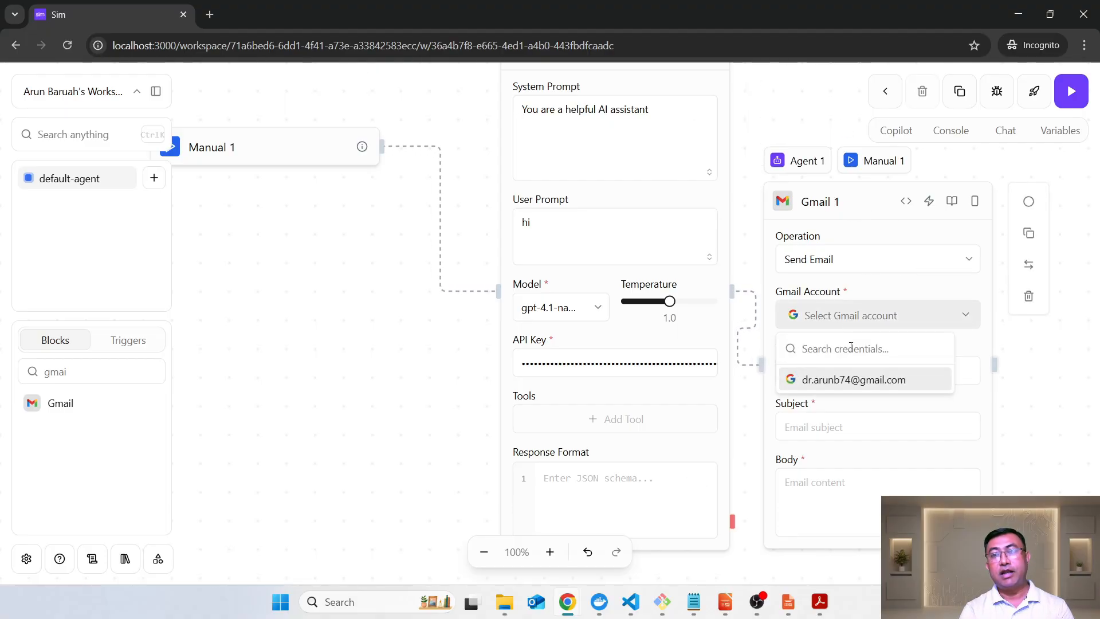
{"action": "left_click", "coordinate": [853, 381]}
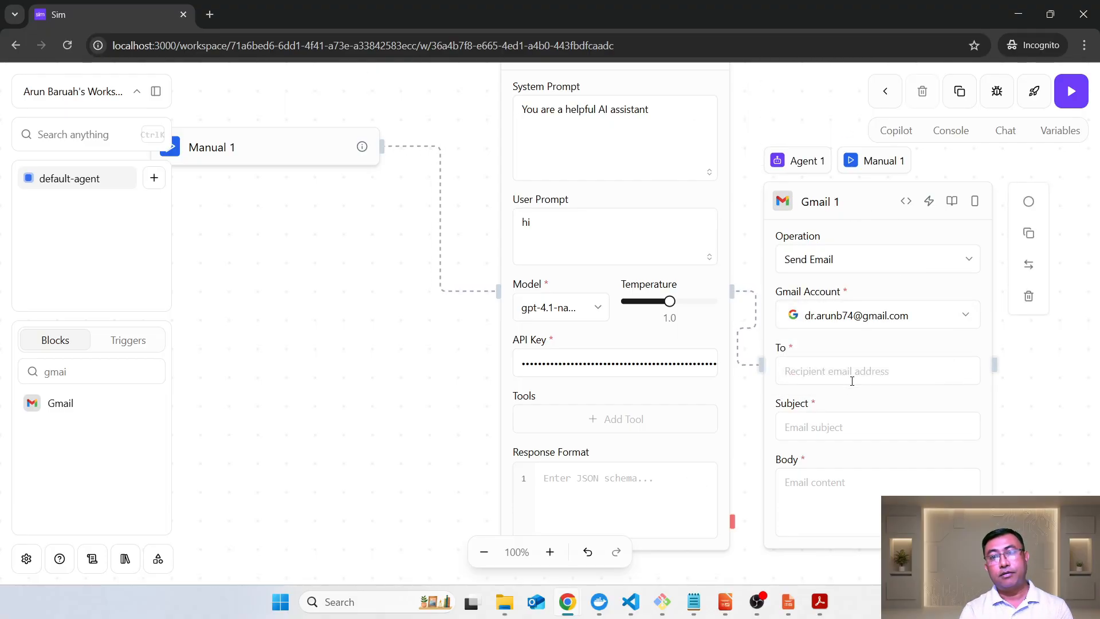
{"action": "left_click", "coordinate": [841, 376]}
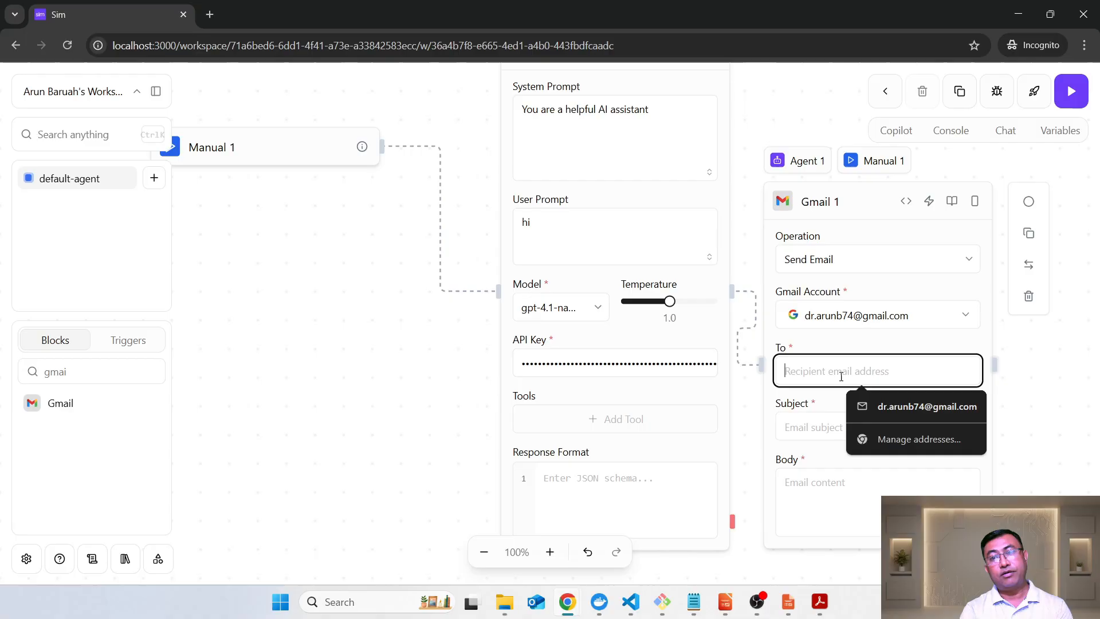
{"action": "left_click", "coordinate": [891, 407]}
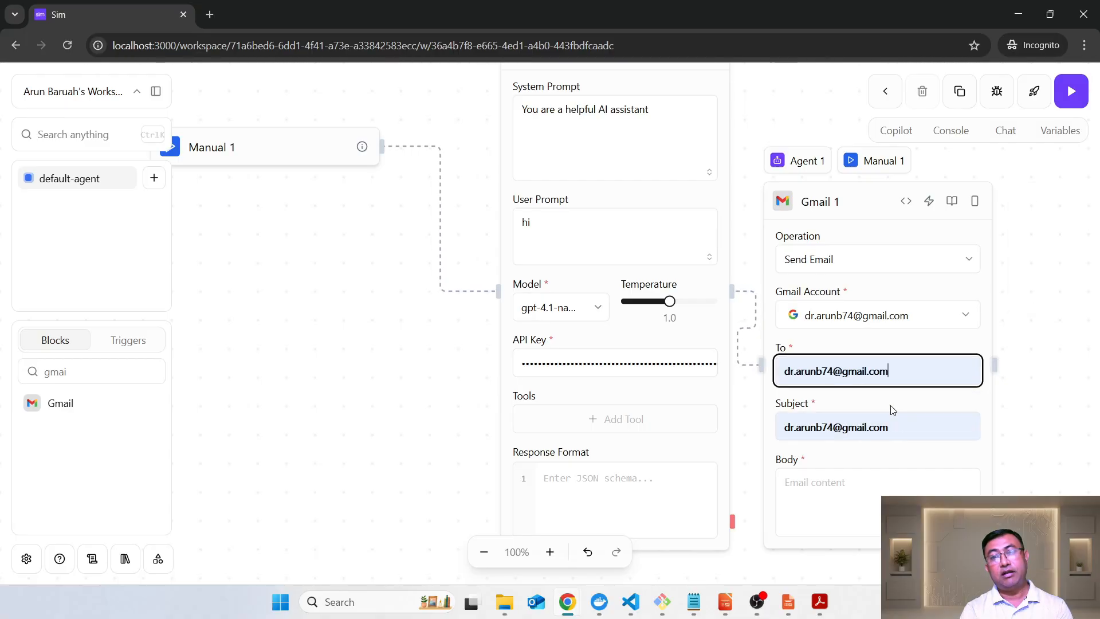
- Set the Gmail 1 block's e-mail body to "test mail from sim.ai local"
{"action": "left_click", "coordinate": [865, 497]}
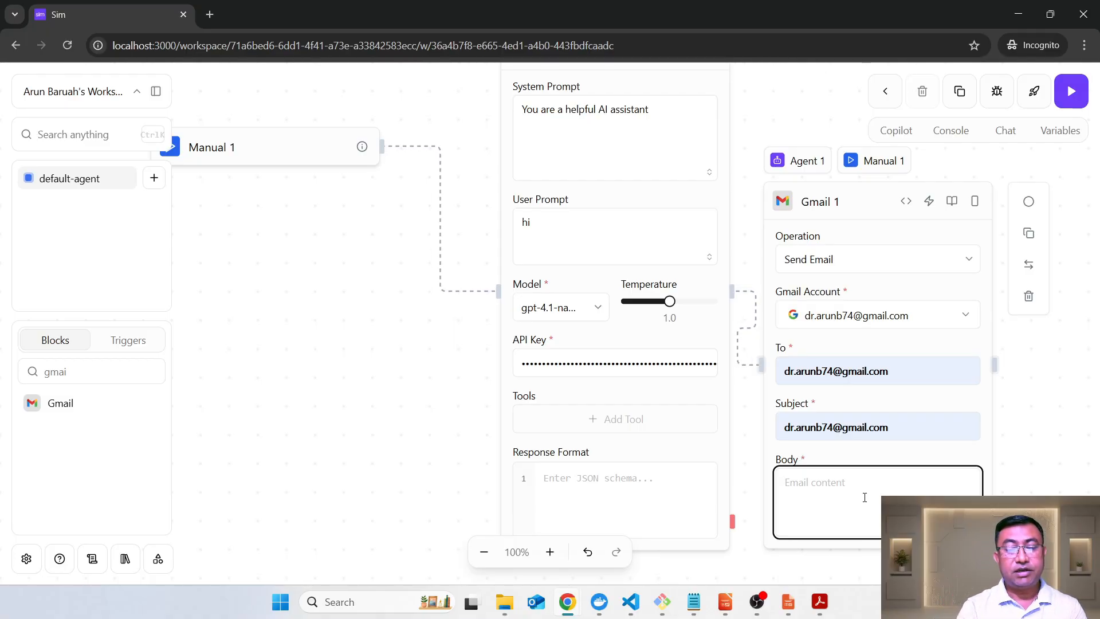
{"action": "type", "text": "test mail"}
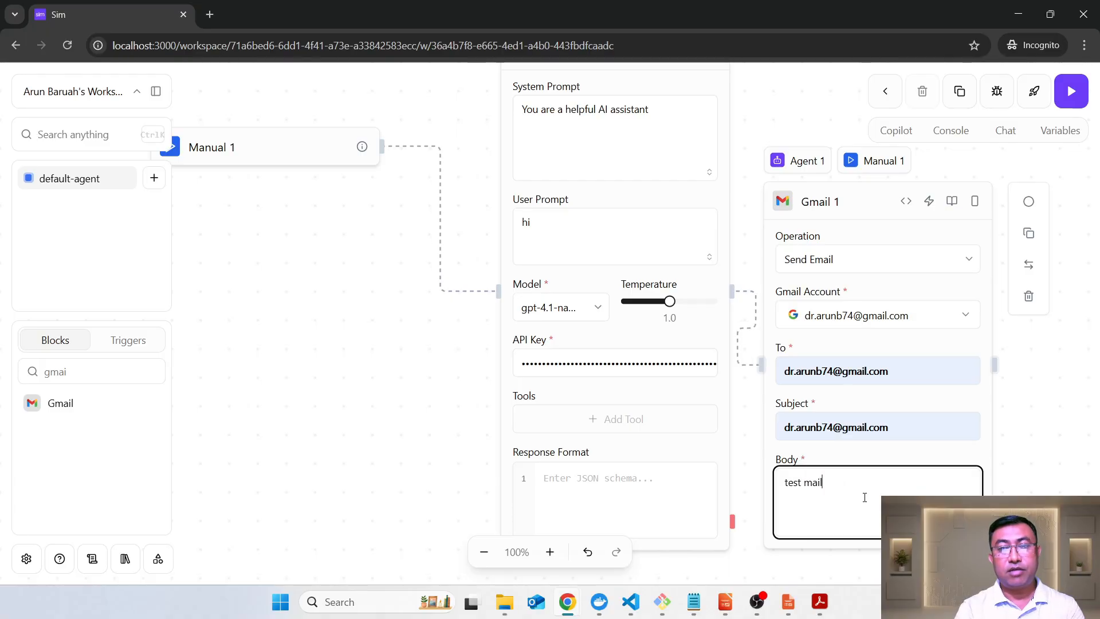
{"action": "type", "text": " from sim"}
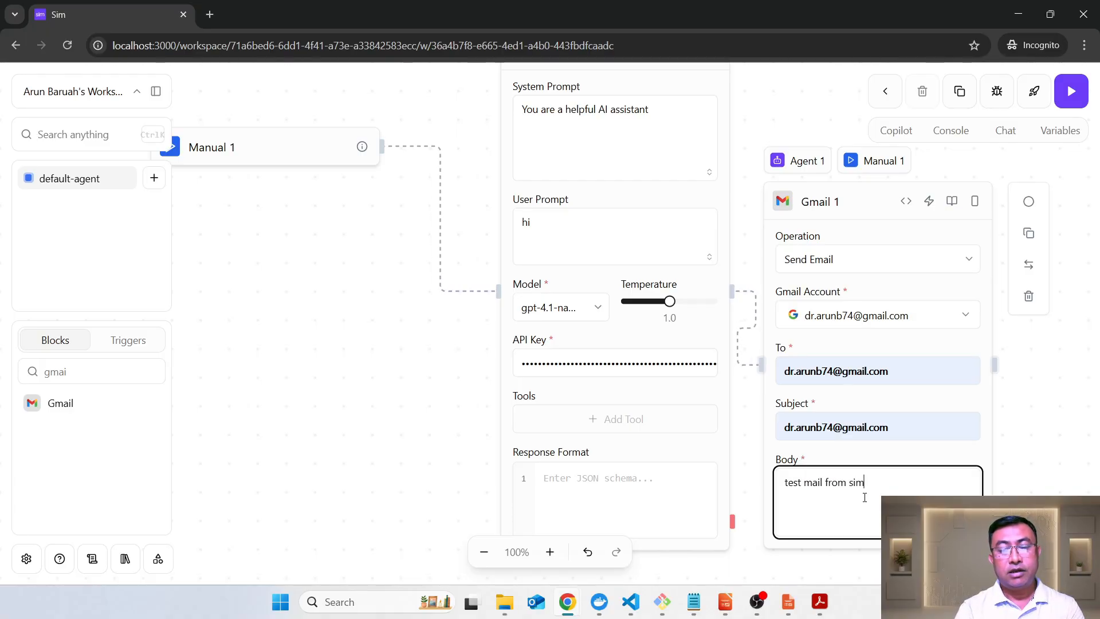
{"action": "type", "text": ".ai loc"}
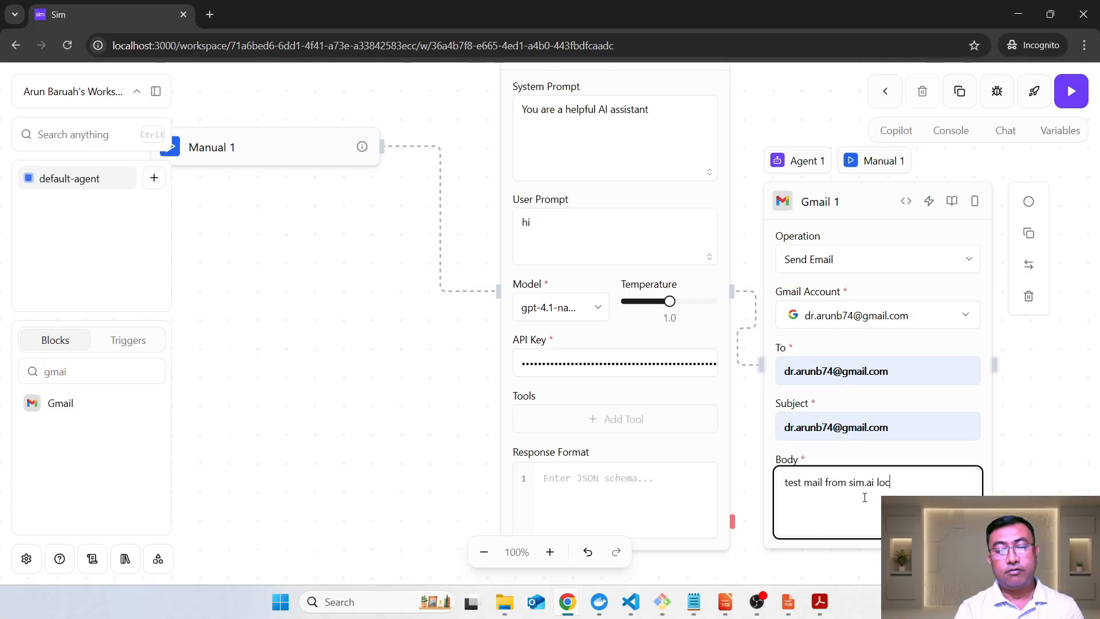
{"action": "type", "text": "al"}
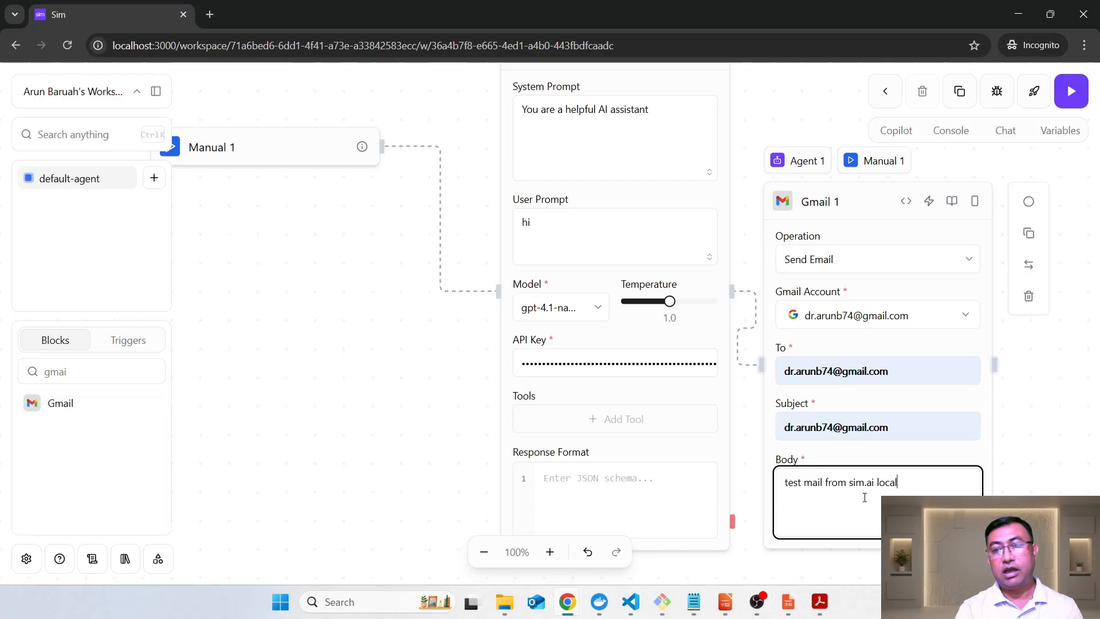
{"action": "left_click", "coordinate": [420, 377]}
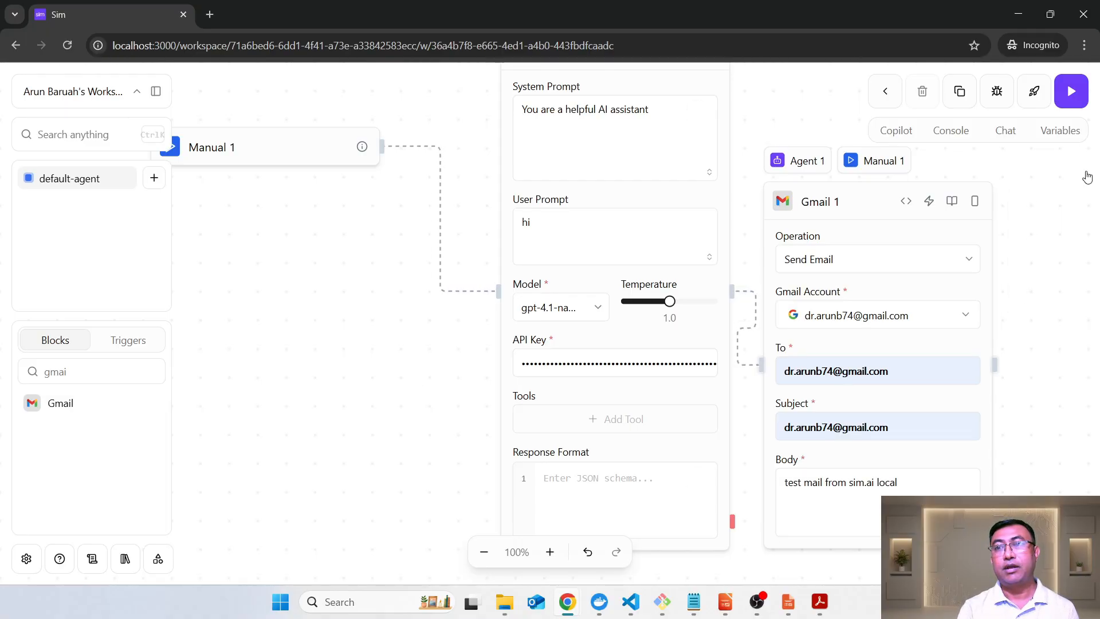
- Run the workflow to send the test e-mail and review the Gmail 1 output in the console
{"action": "left_click", "coordinate": [1073, 96]}
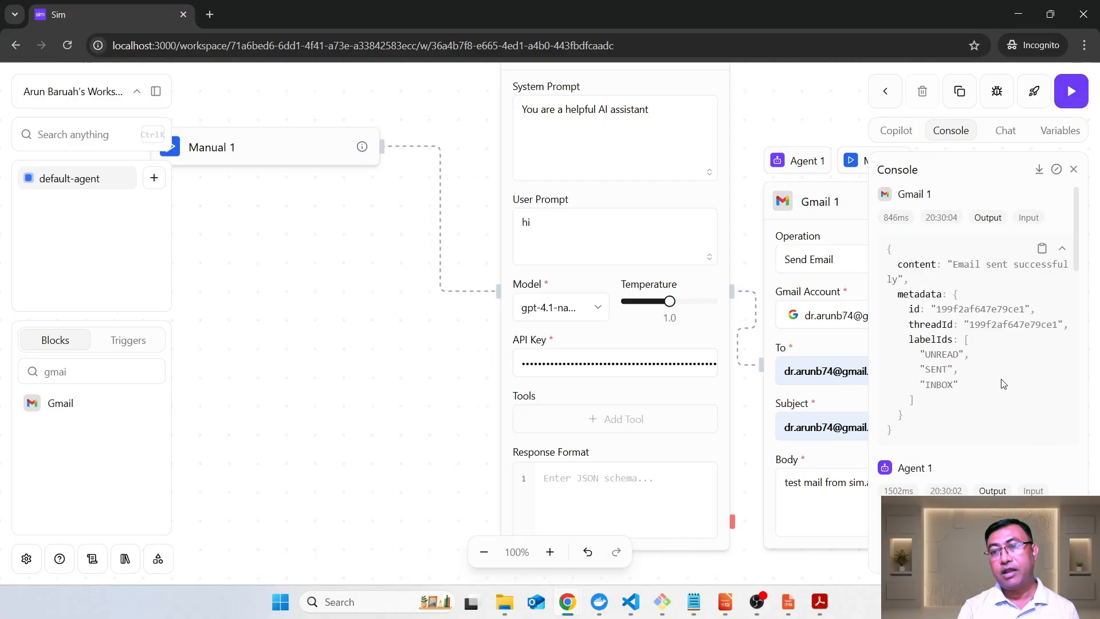
{"action": "left_click_drag", "start_coordinate": [887, 247], "coordinate": [951, 459]}
{"action": "left_click", "coordinate": [823, 481]}
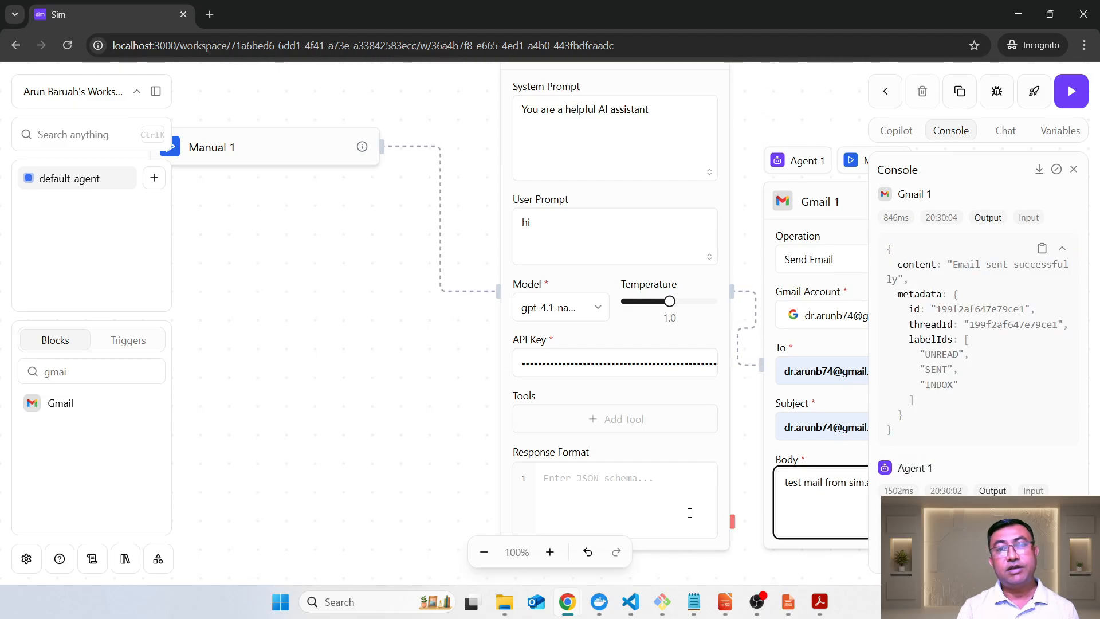
- Switch to Gmail in the other browser window, open the received test e-mail, and close the Gmail page
{"action": "mouse_move", "coordinate": [565, 601]}
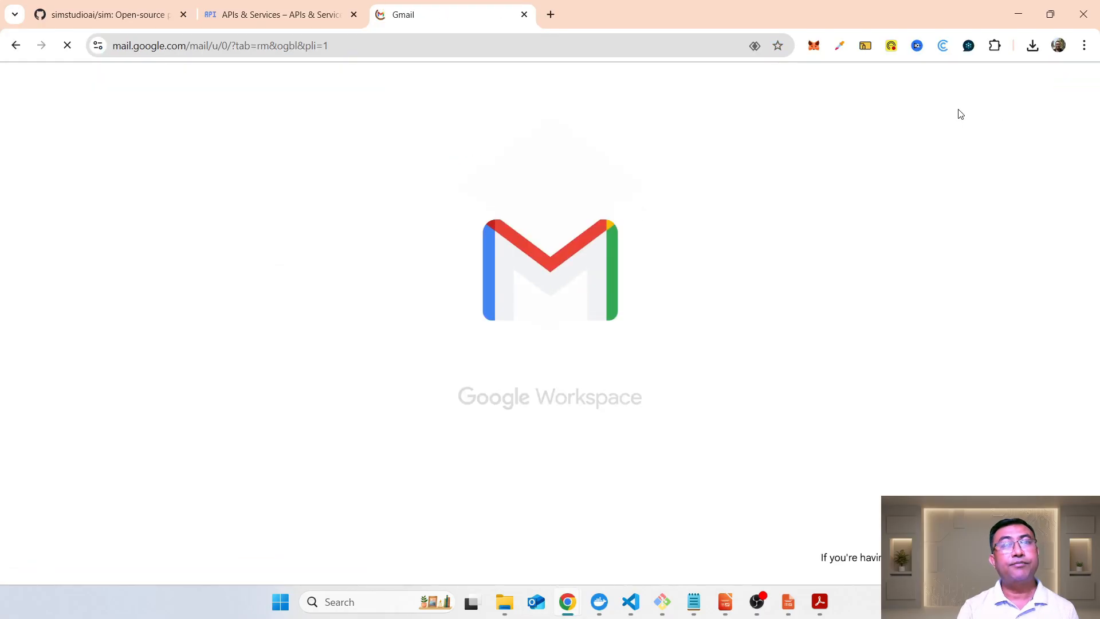
{"action": "left_click", "coordinate": [444, 209]}
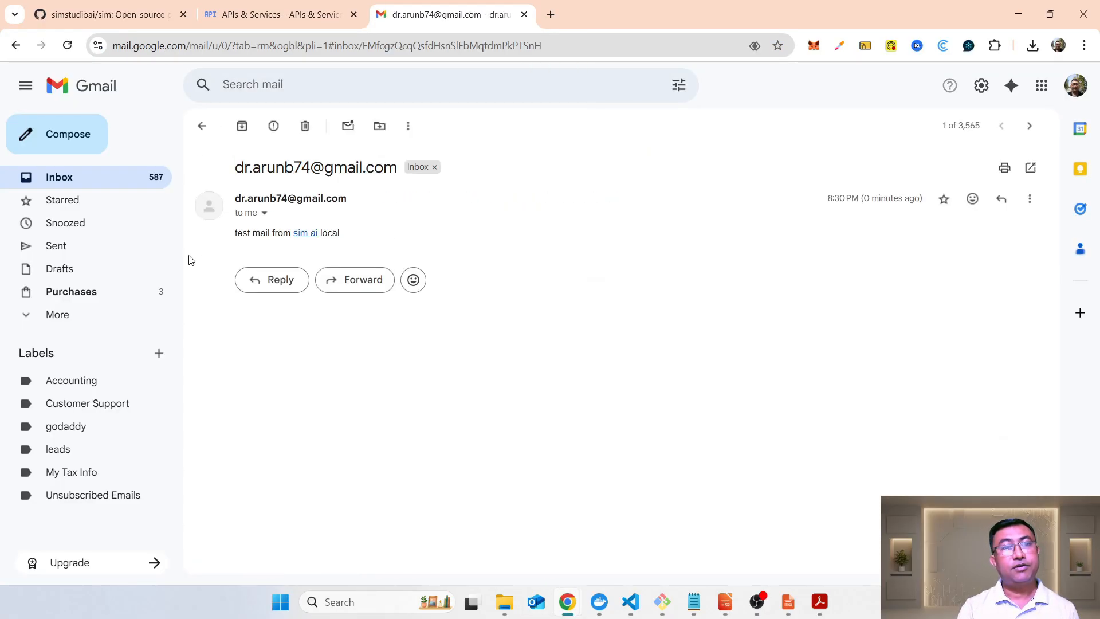
{"action": "left_click", "coordinate": [524, 14]}
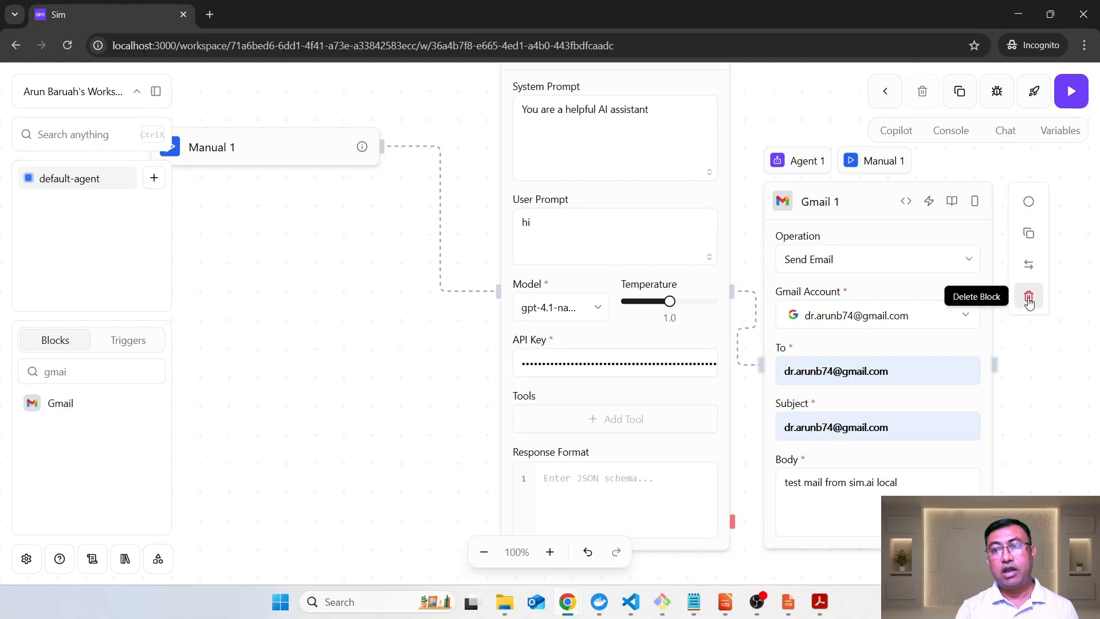
- Replace the Gmail 1 block after Agent 1 with a Google Drive block found by searching the blocks for "goo"
{"action": "left_click", "coordinate": [1029, 298]}
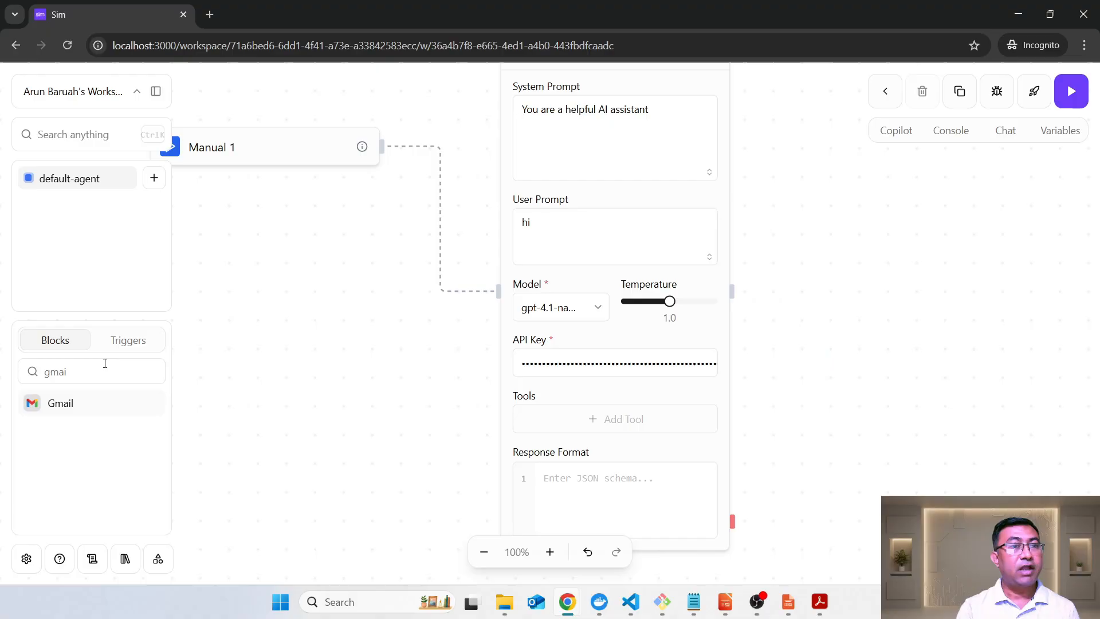
{"action": "left_click_drag", "start_coordinate": [68, 372], "coordinate": [24, 371]}
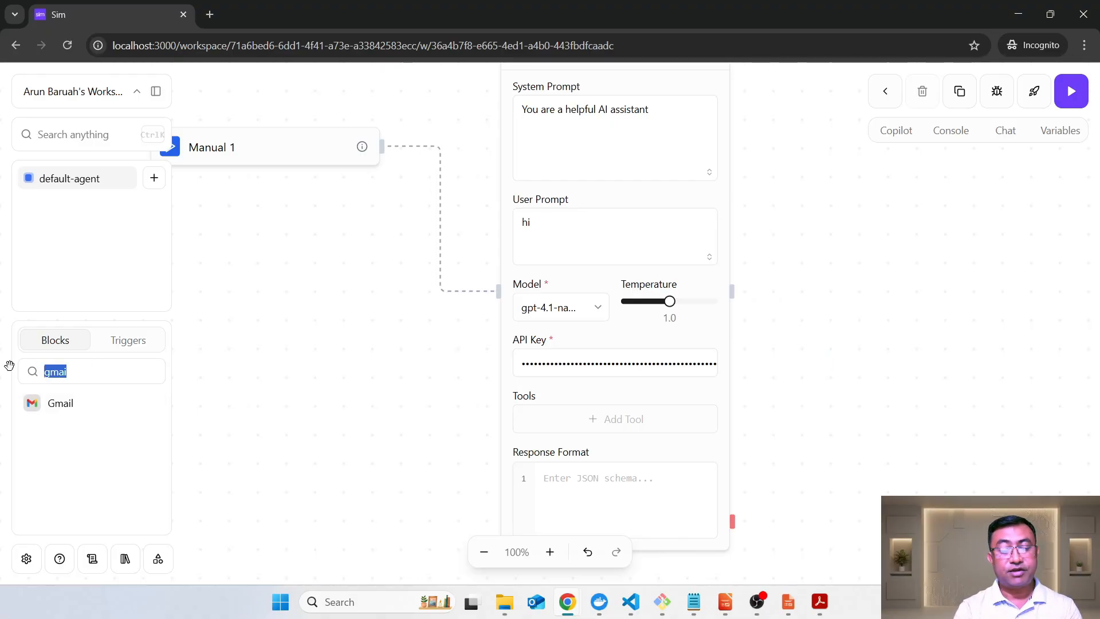
{"action": "type", "text": "goo"}
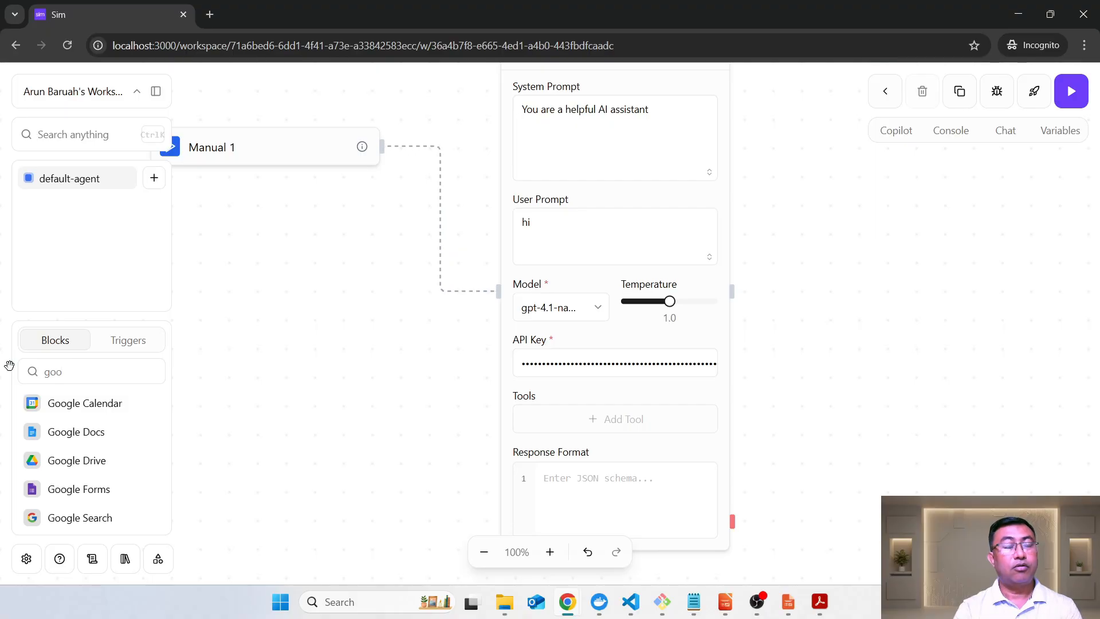
{"action": "left_click", "coordinate": [80, 465]}
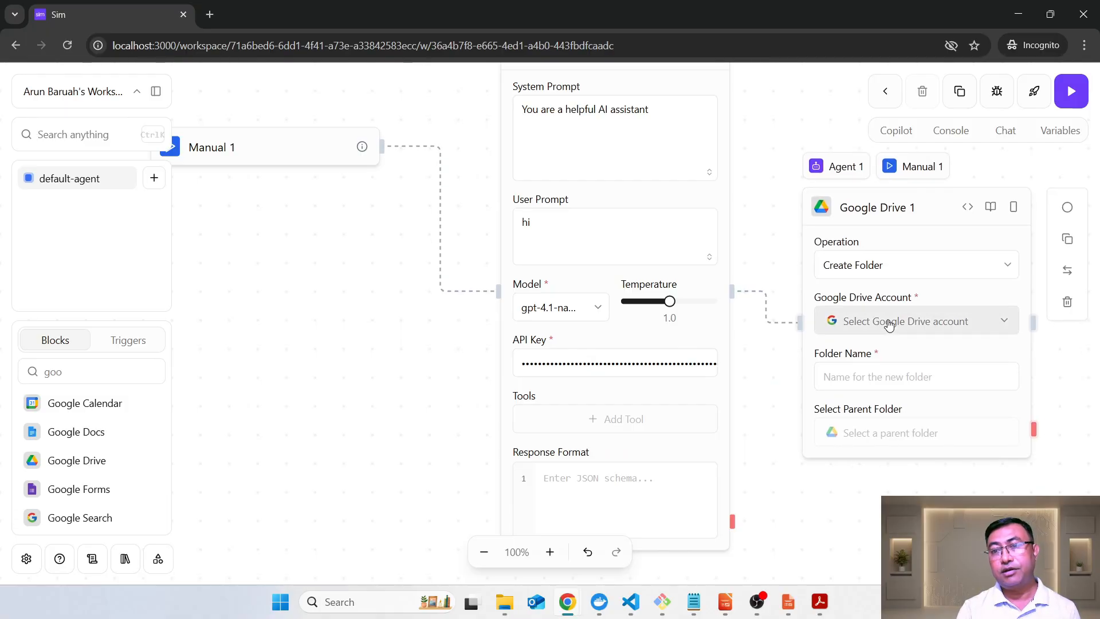
- Select the connected Google account in the Google Drive 1 block, leaving the folder name empty
{"action": "left_click", "coordinate": [888, 325]}
{"action": "left_click", "coordinate": [875, 384]}
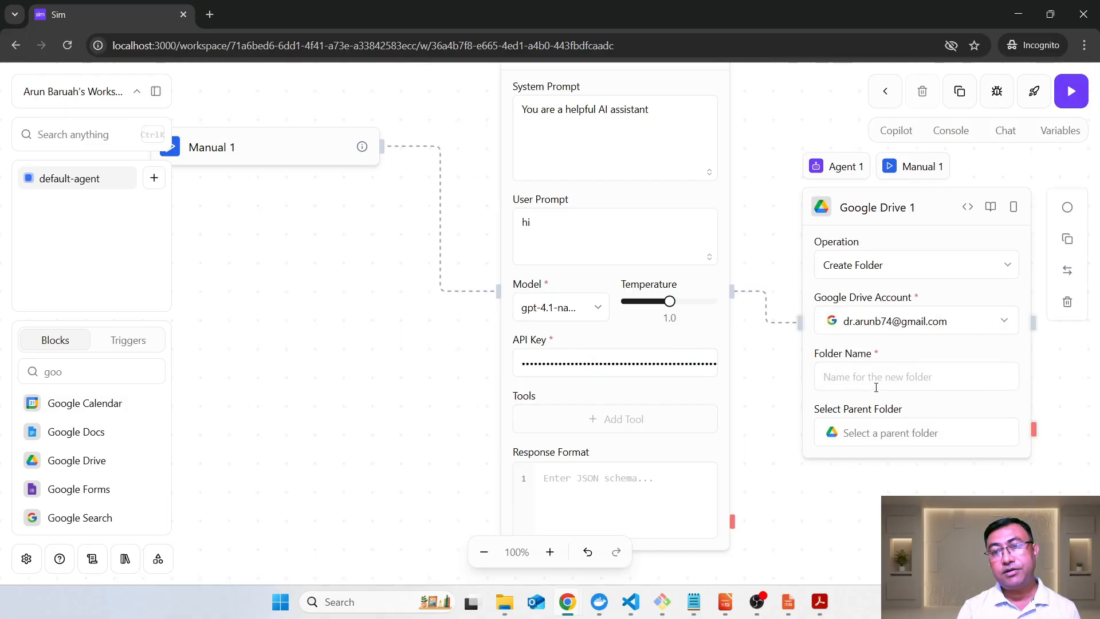
{"action": "left_click", "coordinate": [878, 382]}
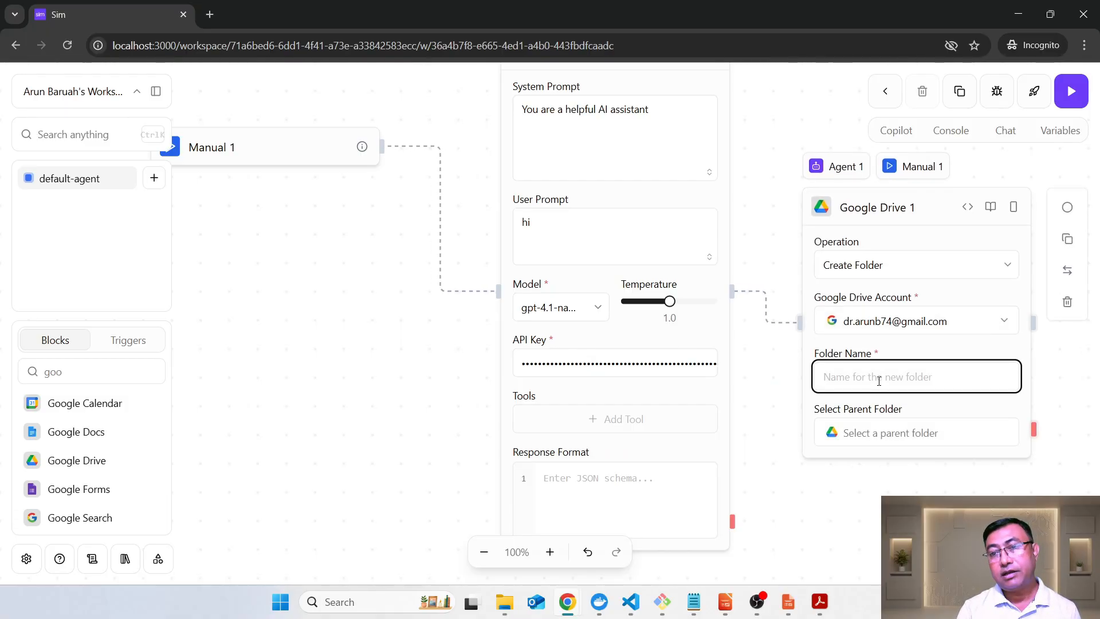
{"action": "type", "text": "/"}
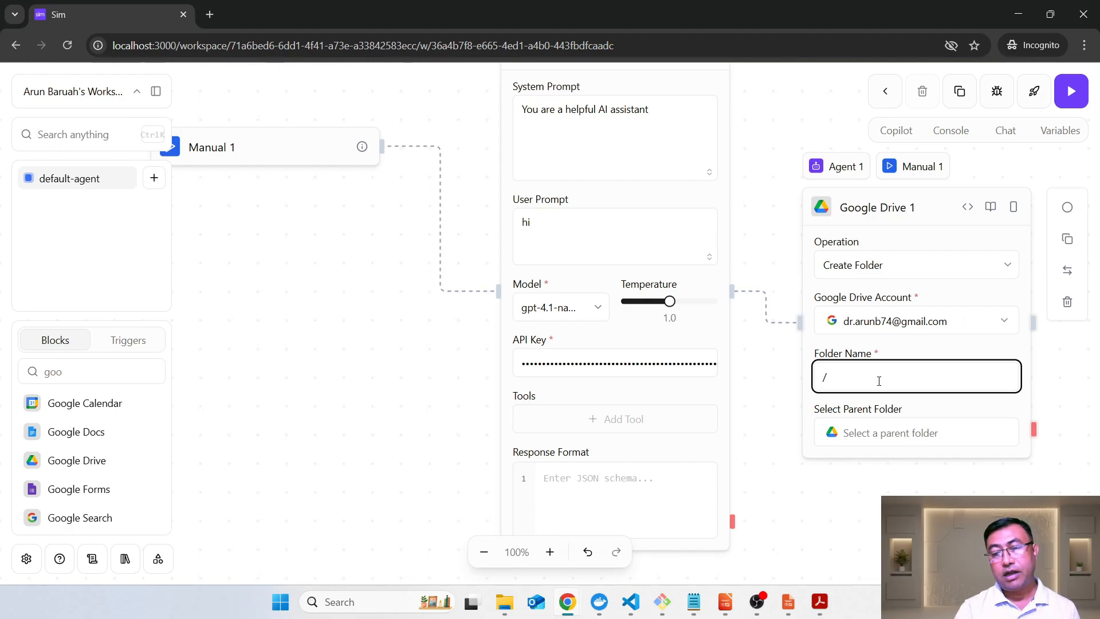
{"action": "key", "text": "BackSpace"}
- Allow Google's necessary cookies and choose the shared folder beginning with "myFreebkTo" as the Google Drive 1 block's parent folder
{"action": "left_click", "coordinate": [898, 435]}
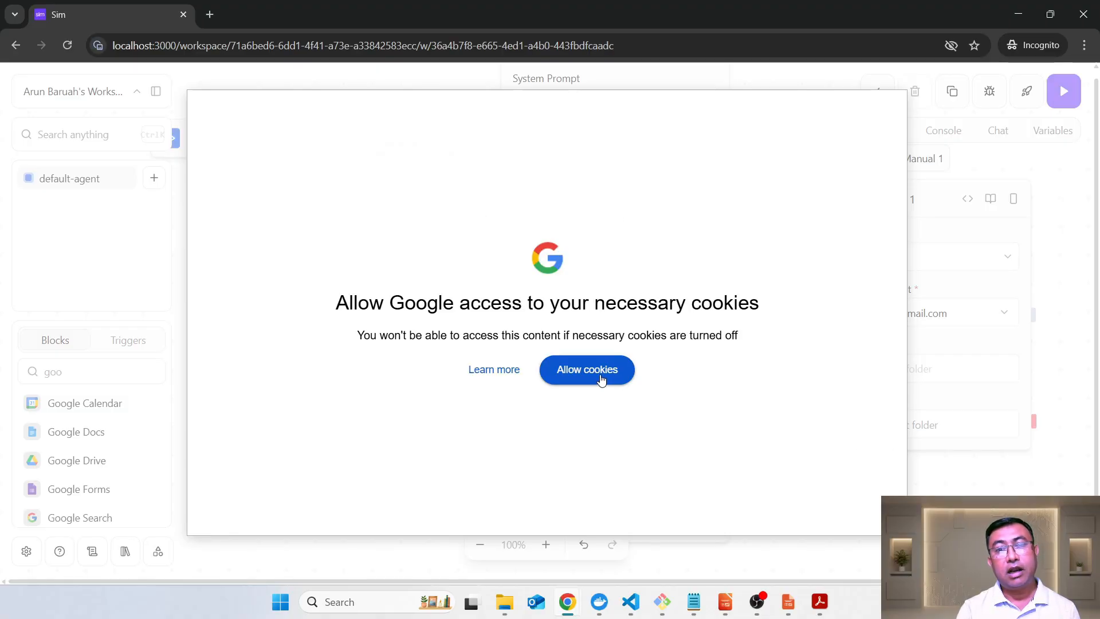
{"action": "left_click", "coordinate": [600, 380]}
{"action": "left_click", "coordinate": [321, 193]}
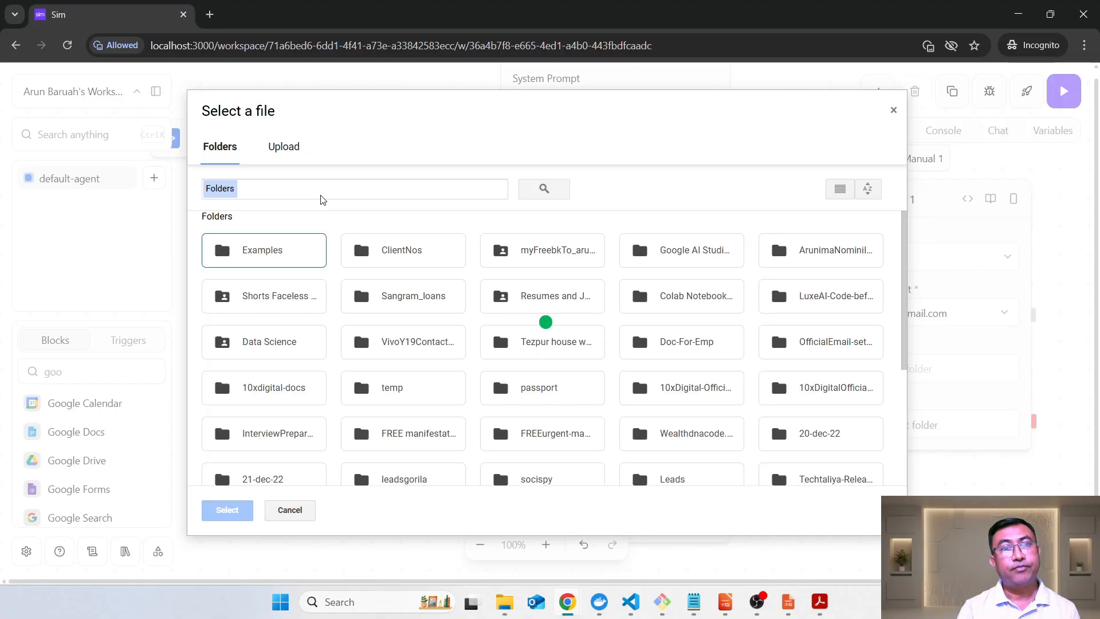
{"action": "double_click", "coordinate": [548, 257]}
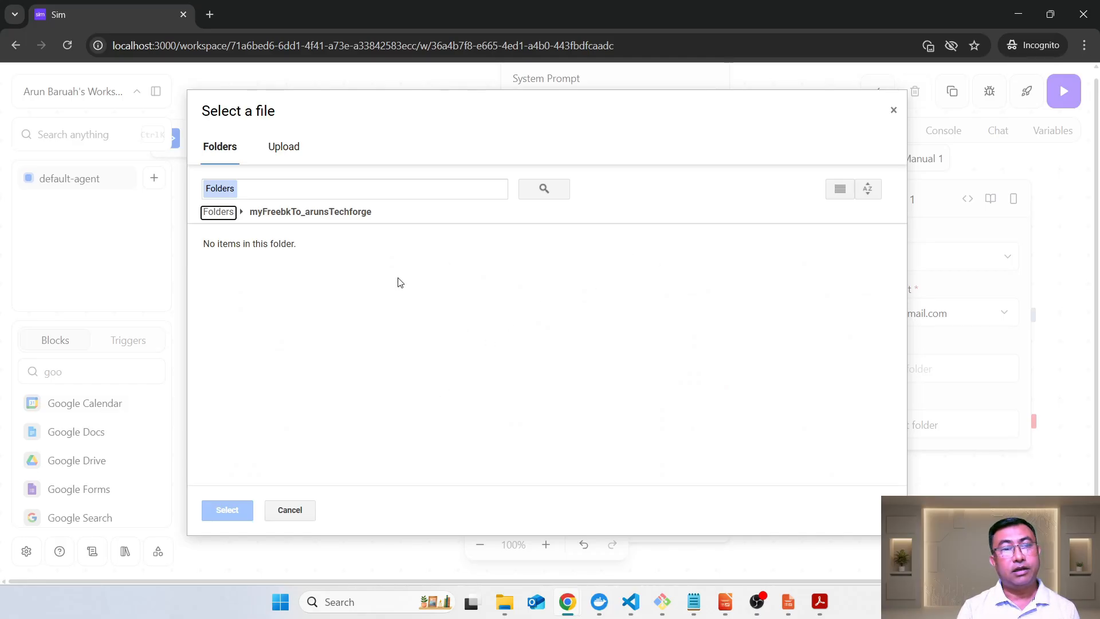
{"action": "left_click", "coordinate": [218, 212]}
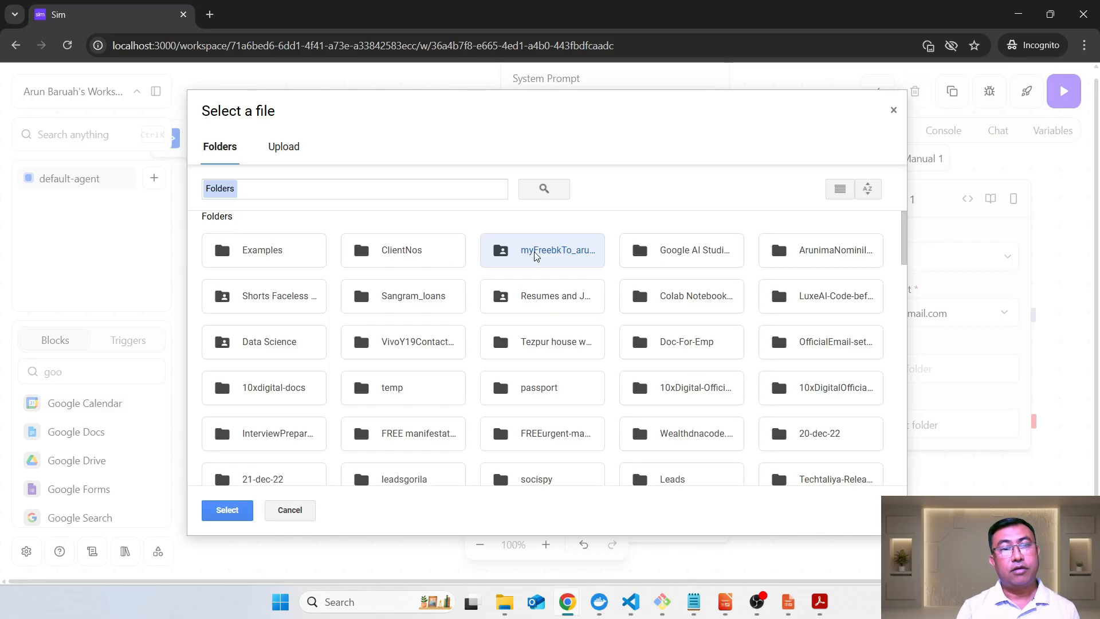
{"action": "left_click", "coordinate": [229, 509]}
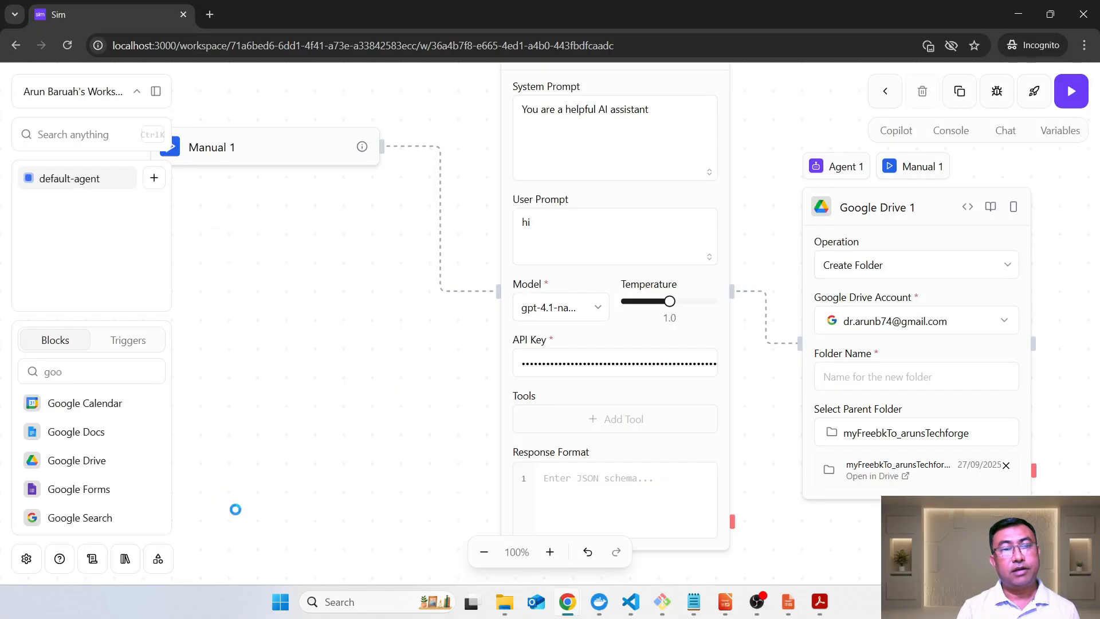
- Delete the Google Drive 1 block from the workflow
{"action": "left_click", "coordinate": [879, 381]}
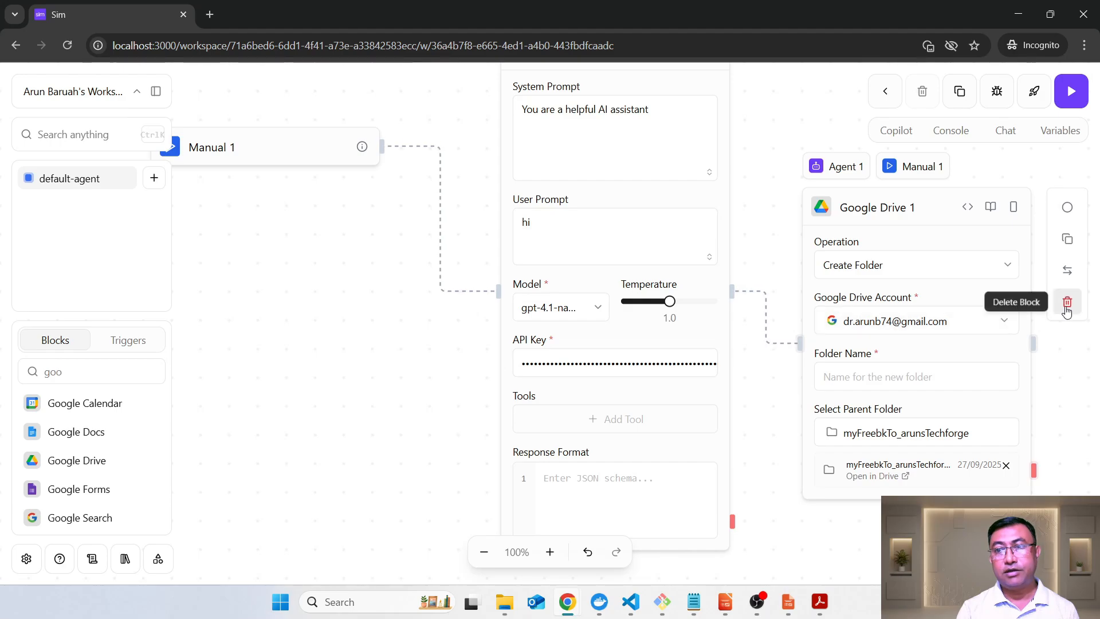
{"action": "left_click", "coordinate": [1066, 302]}
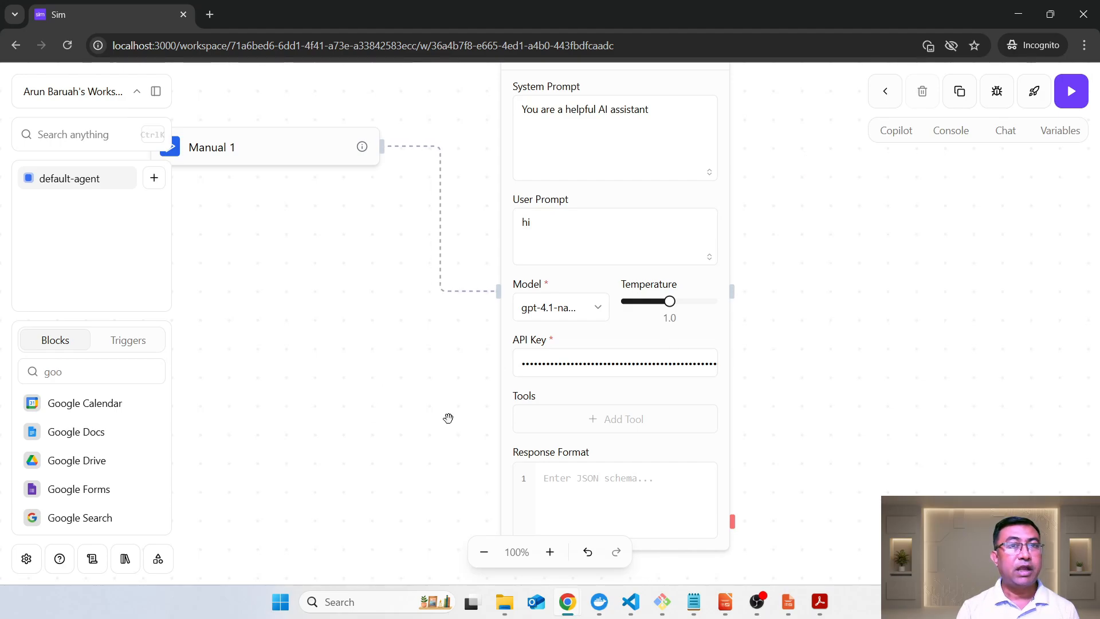
{"action": "left_click", "coordinate": [480, 559]}
{"action": "left_click", "coordinate": [480, 559]}
{"action": "left_click", "coordinate": [480, 559]}
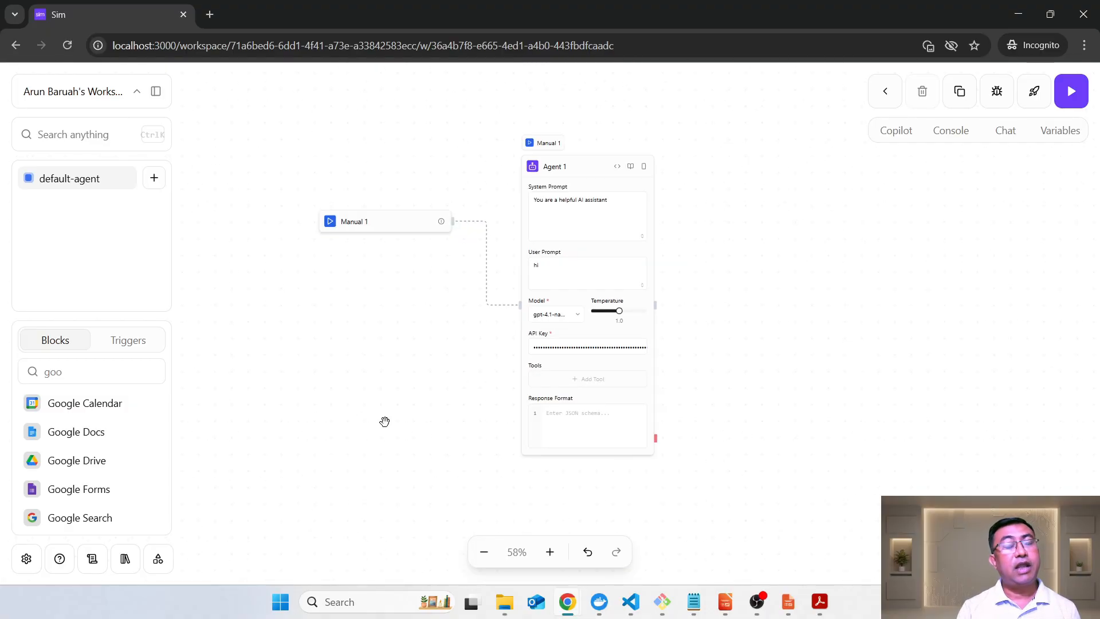
{"action": "scroll", "coordinate": [126, 450], "scroll_direction": "down", "scroll_amount": 1}
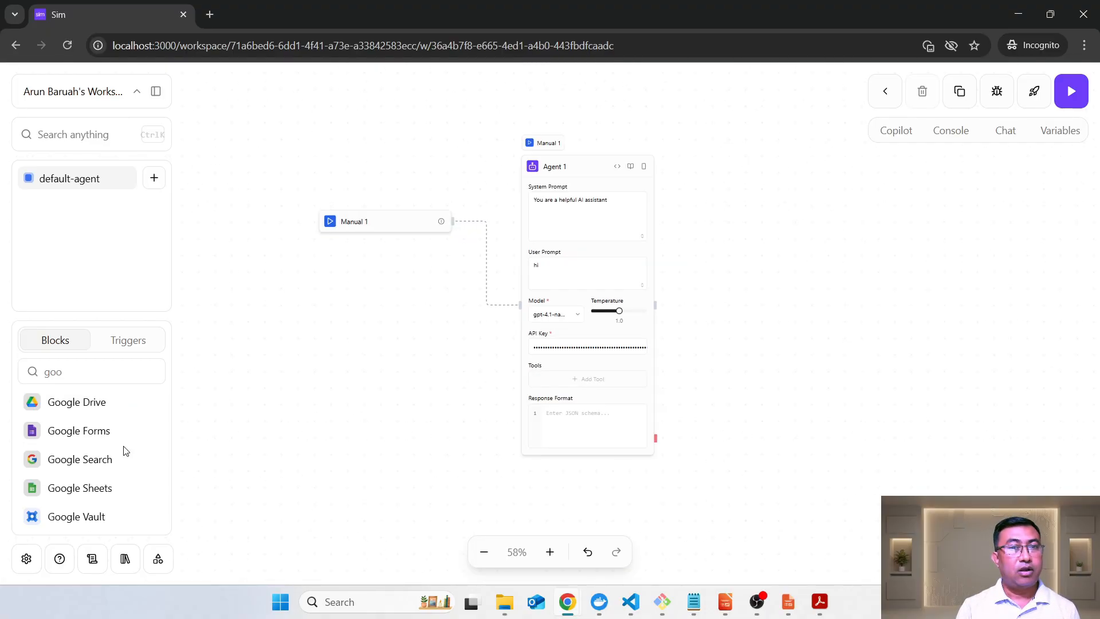